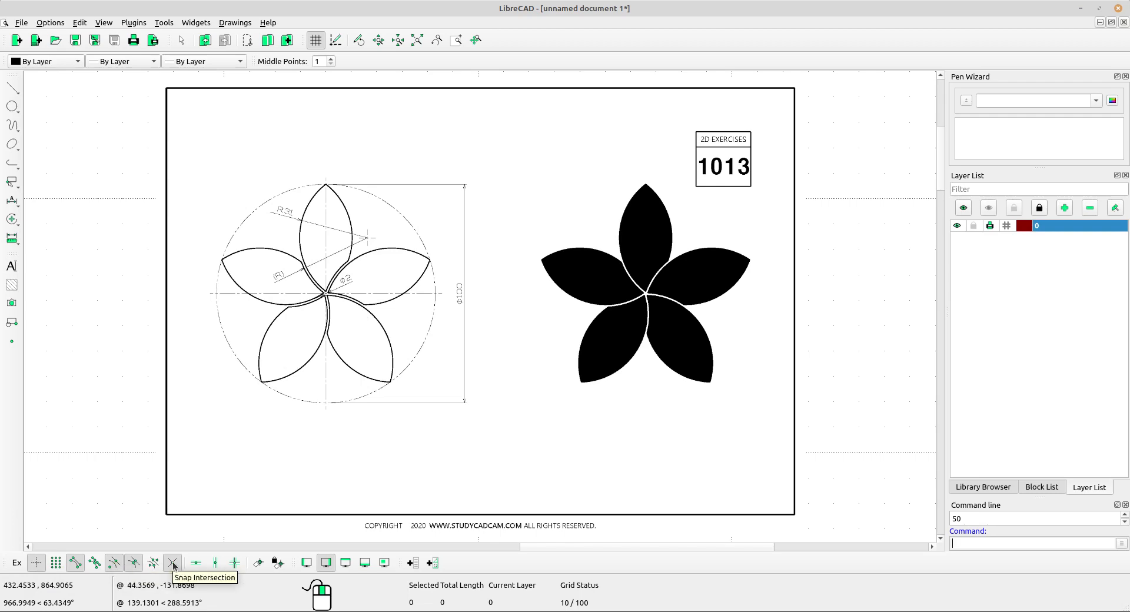
Step: Draw a circle of radius 50 by centre and radius in the empty area beside the reference sheet
mouse_move(156, 280)
middle_mouse_down()
mouse_move(259, 273)
mouse_move(215, 286)
middle_mouse_up()
scroll(205, 279, "up", 1)
scroll(205, 278, "up", 2)
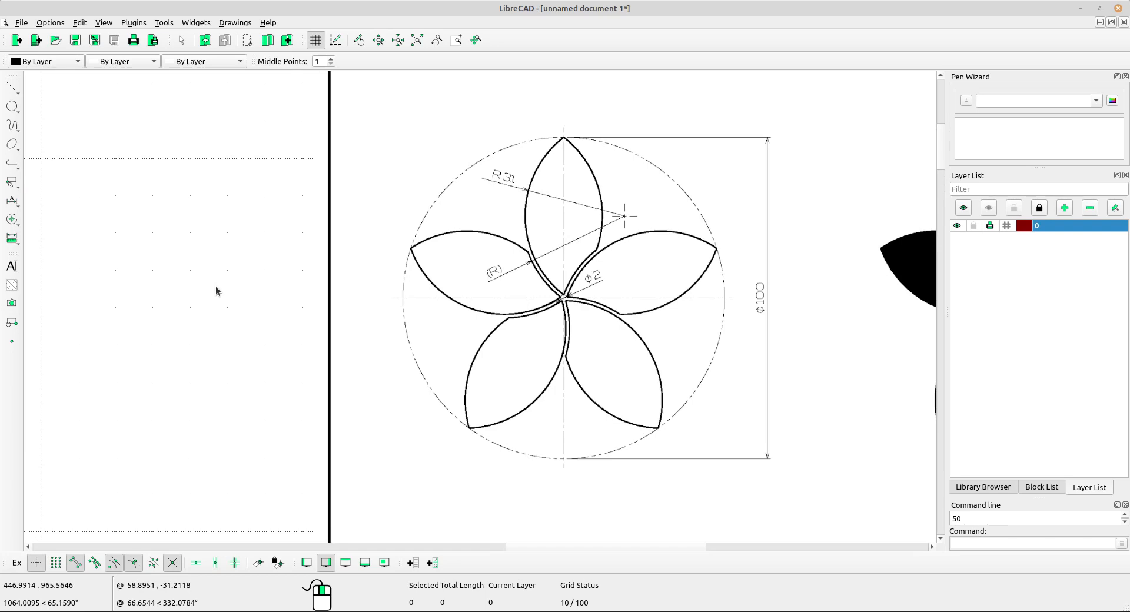
left_click(11, 106)
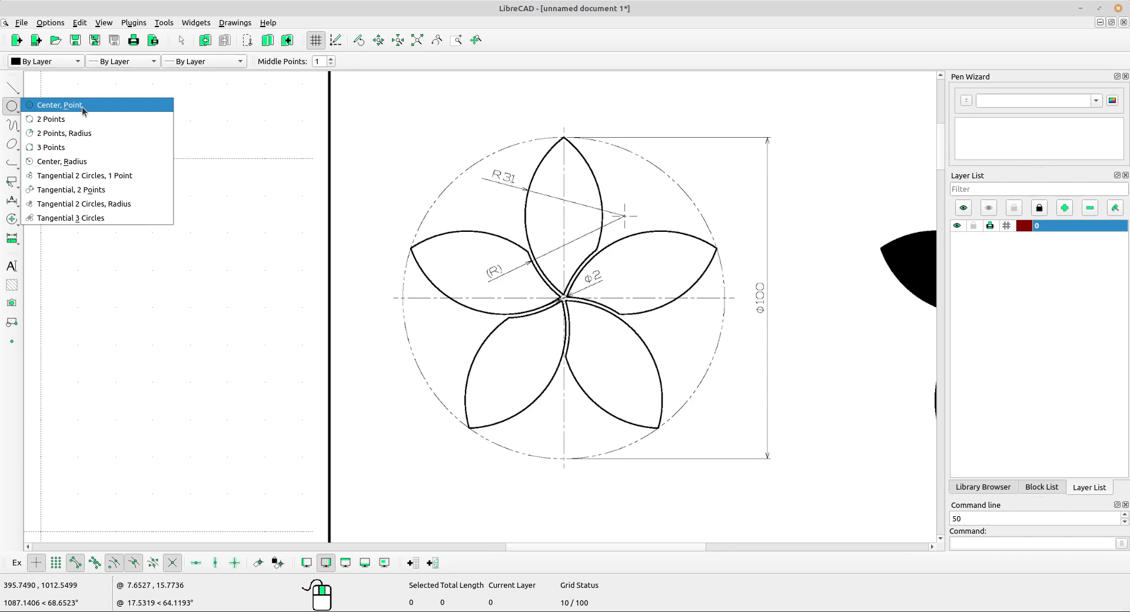
left_click(62, 161)
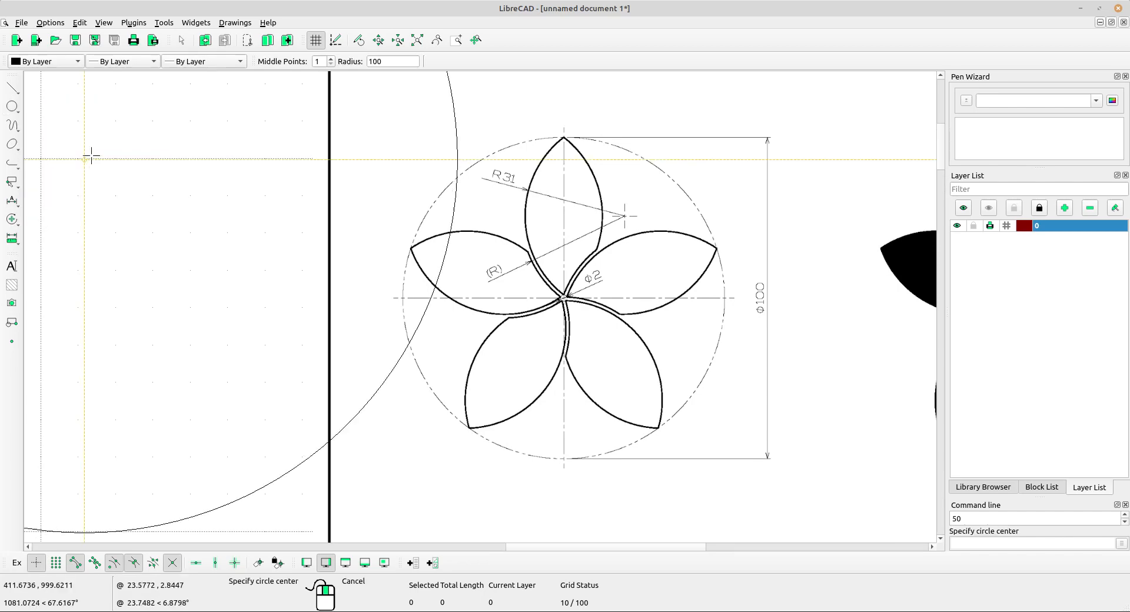
scroll(168, 133, "down", 2)
middle_click_drag(205, 154, 345, 160)
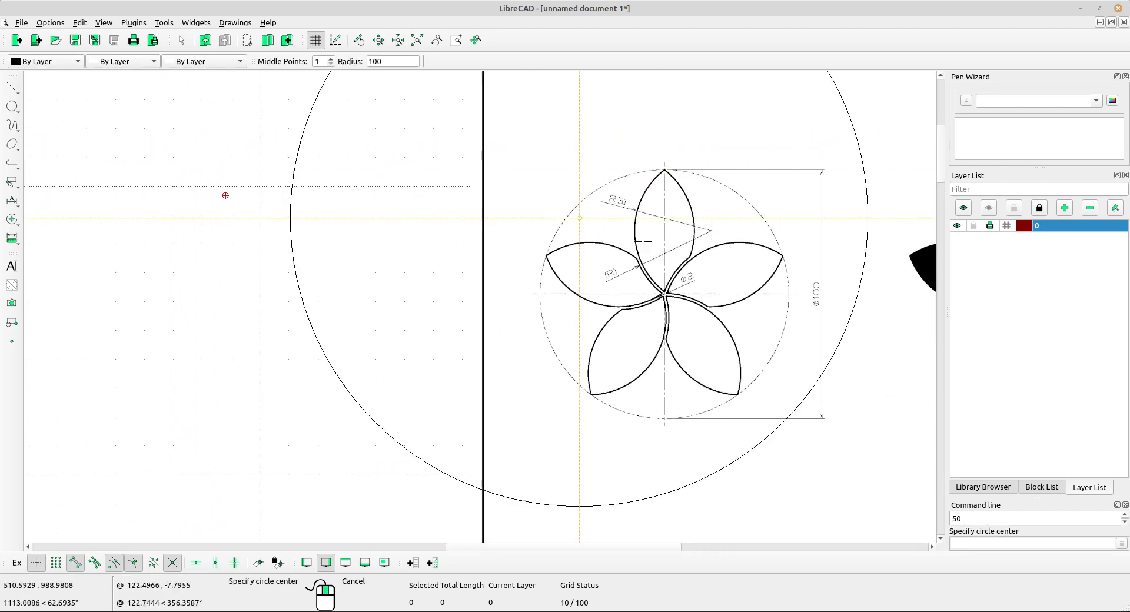
scroll(797, 300, "up", 1)
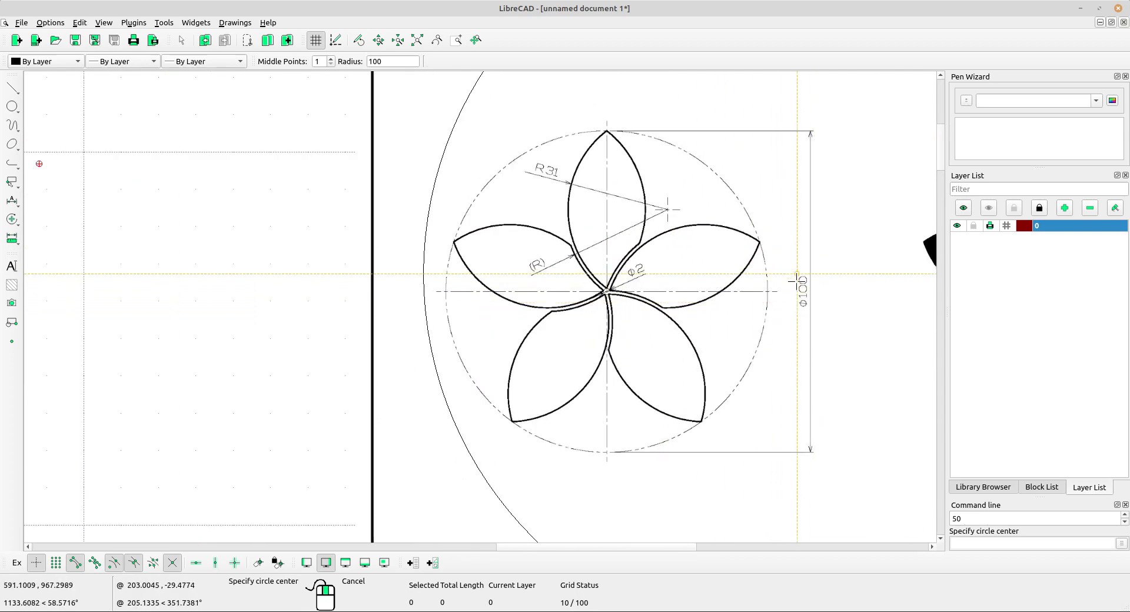
scroll(766, 277, "down", 2)
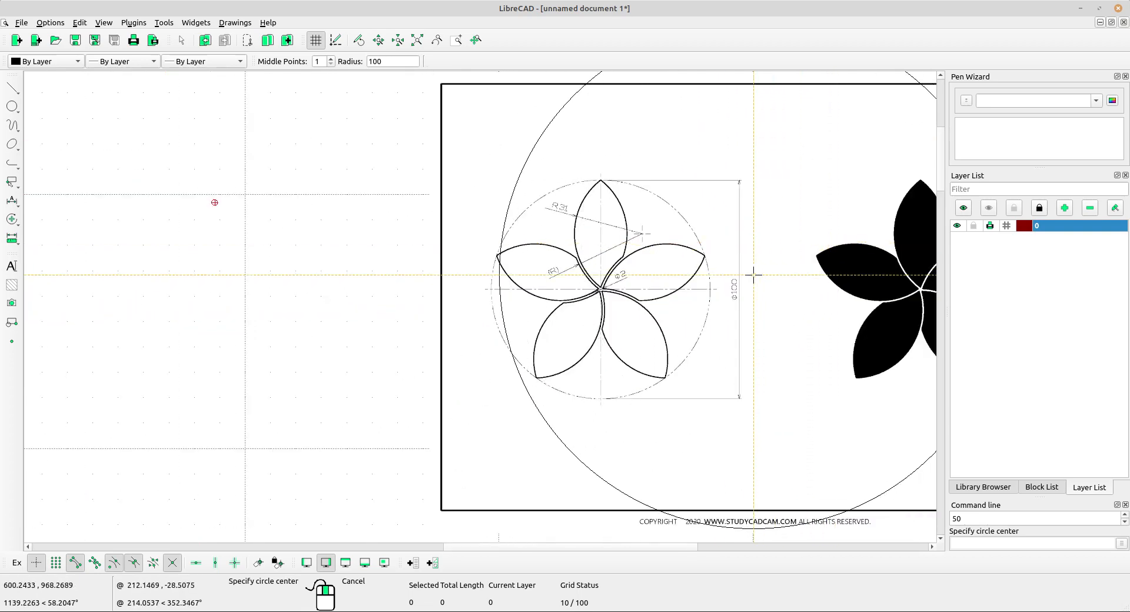
double_click(377, 61)
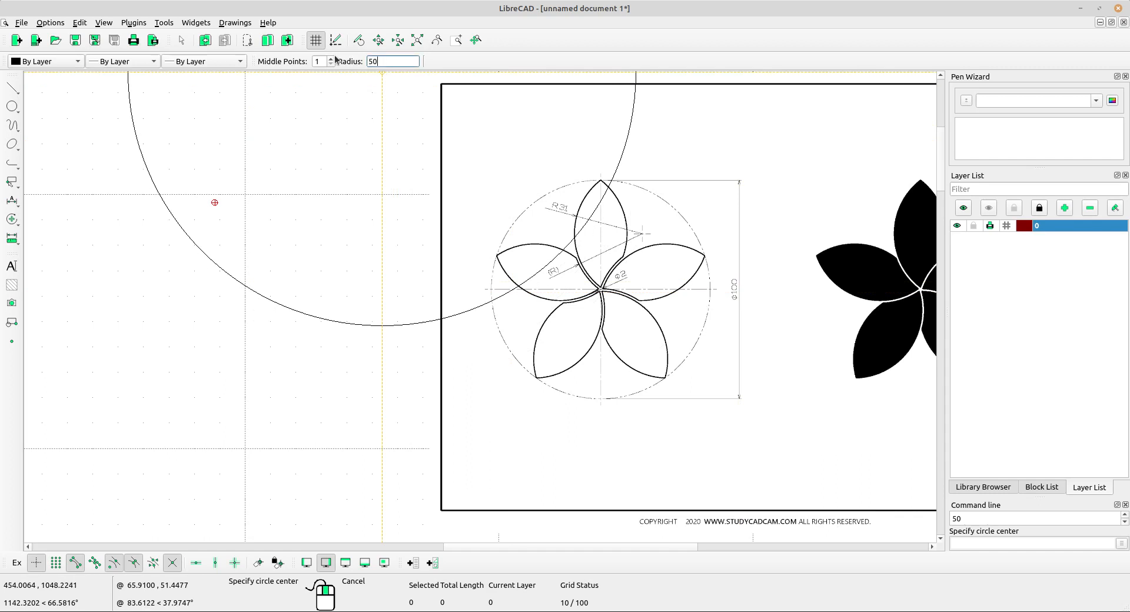
key("Return")
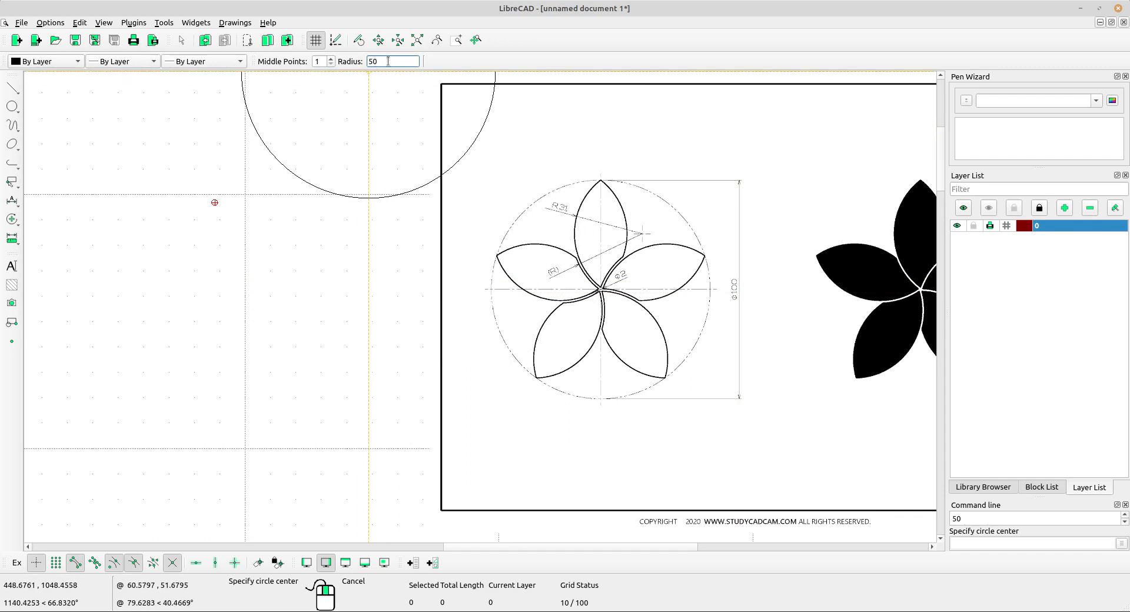
scroll(131, 217, "down", 1)
middle_click_drag(131, 218, 257, 230)
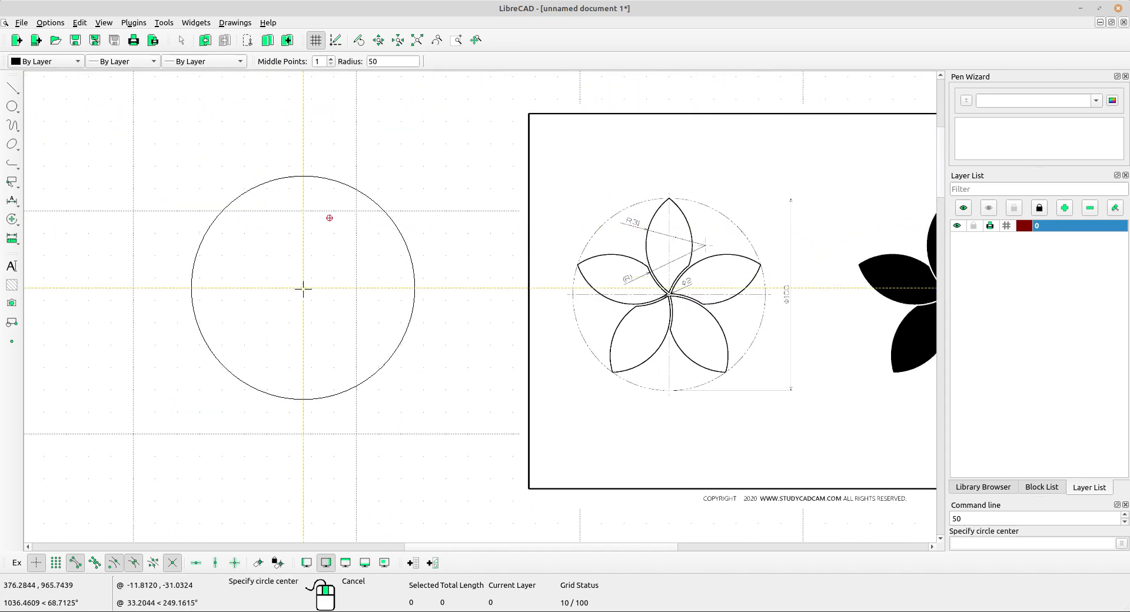
left_click(276, 305)
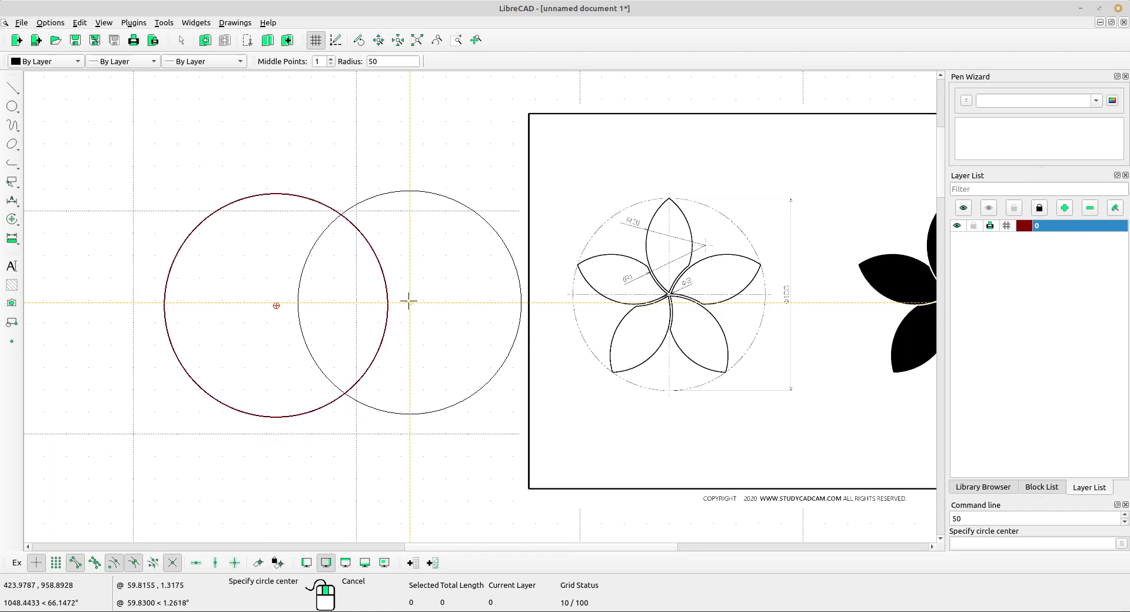
right_click(395, 226)
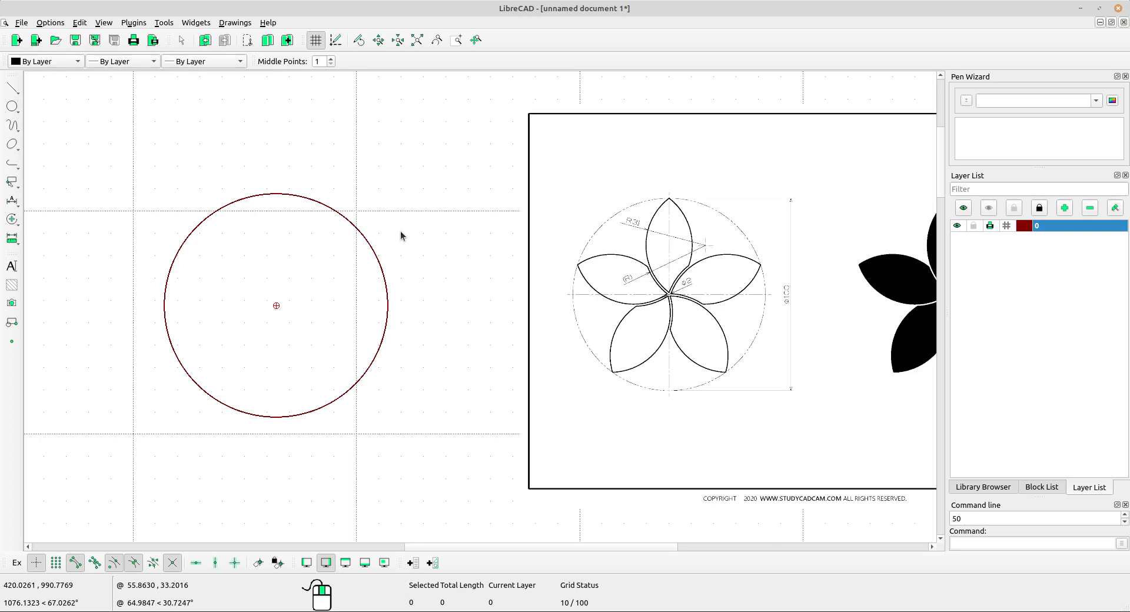
Step: Examine the radius callouts on the reference flower's top petal and the diameter callout at its centre
scroll(677, 229, "up", 5)
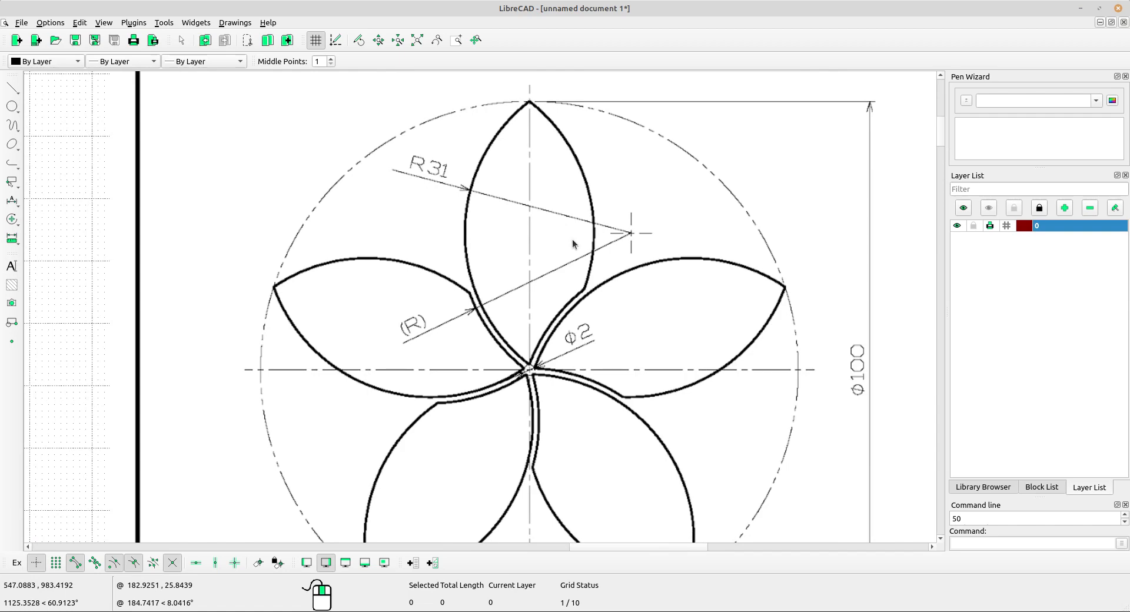
scroll(507, 179, "up", 1)
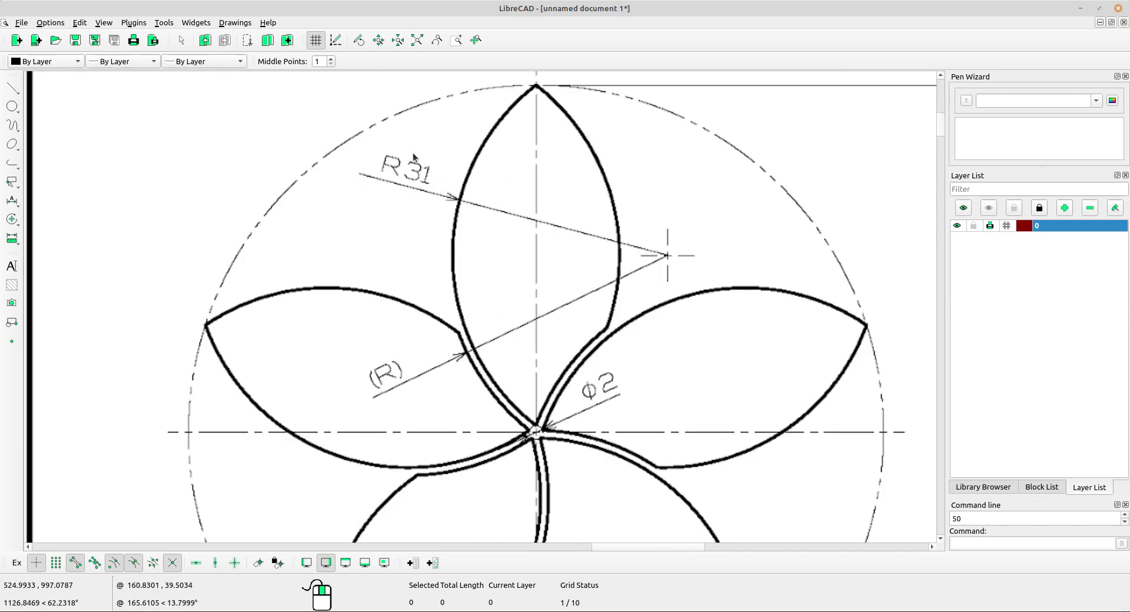
scroll(617, 290, "up", 4)
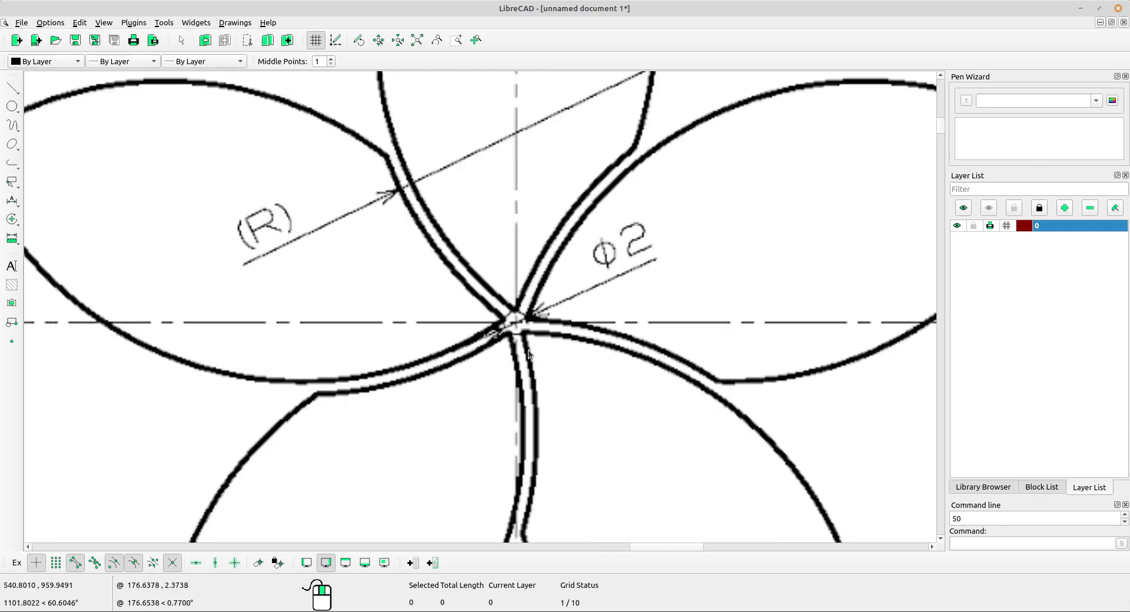
scroll(522, 309, "up", 1)
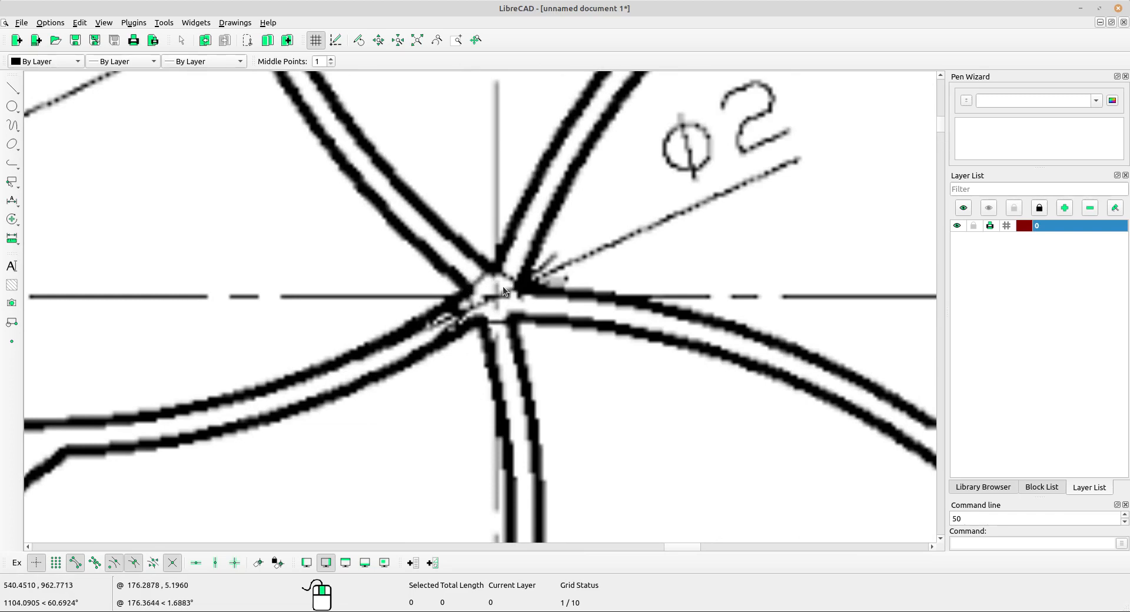
middle_click_drag(701, 171, 525, 265)
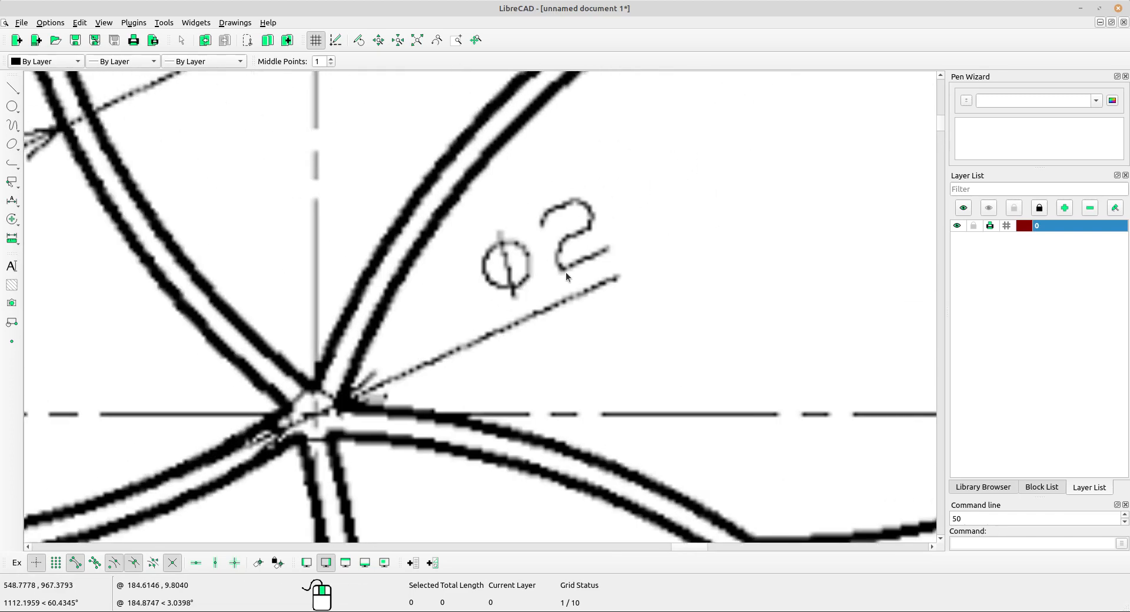
scroll(574, 305, "down", 10)
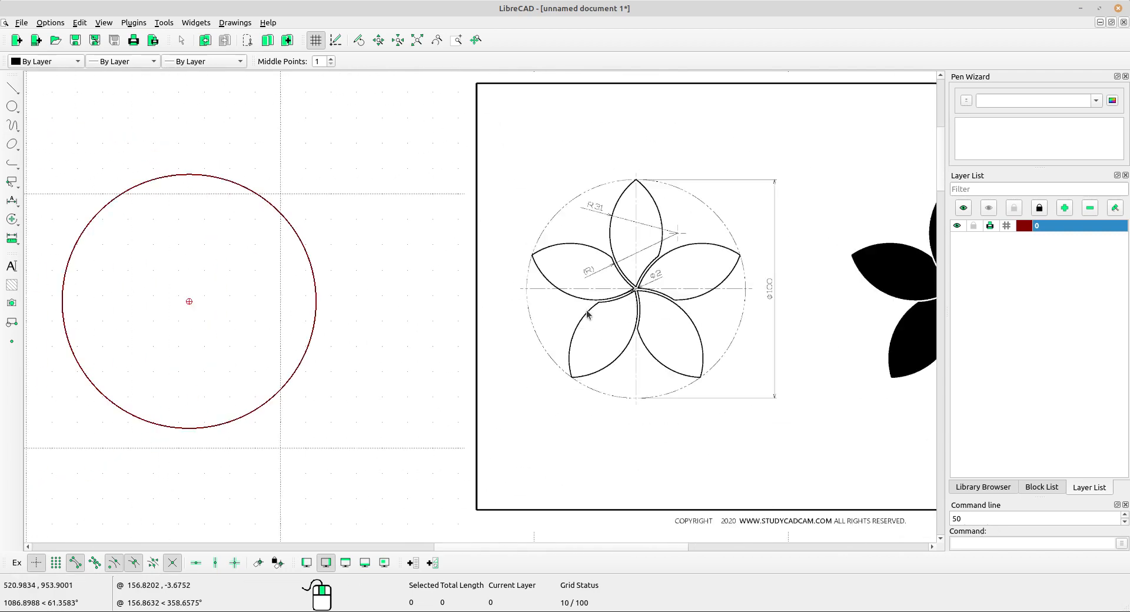
scroll(587, 311, "down", 1)
middle_click_drag(372, 321, 388, 318)
scroll(388, 318, "up", 1)
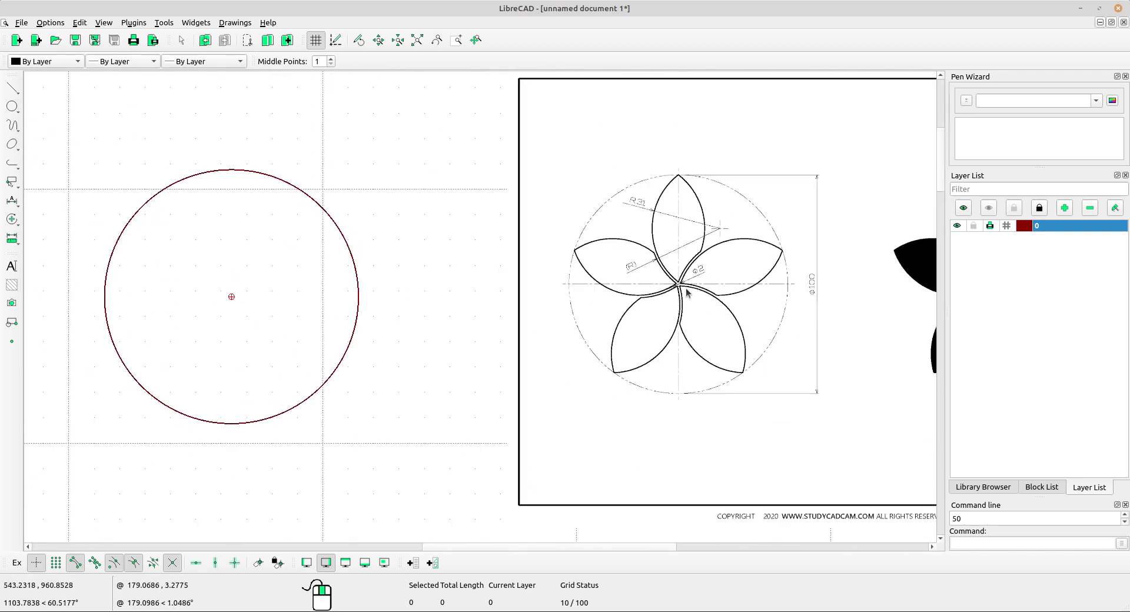
scroll(676, 291, "up", 2)
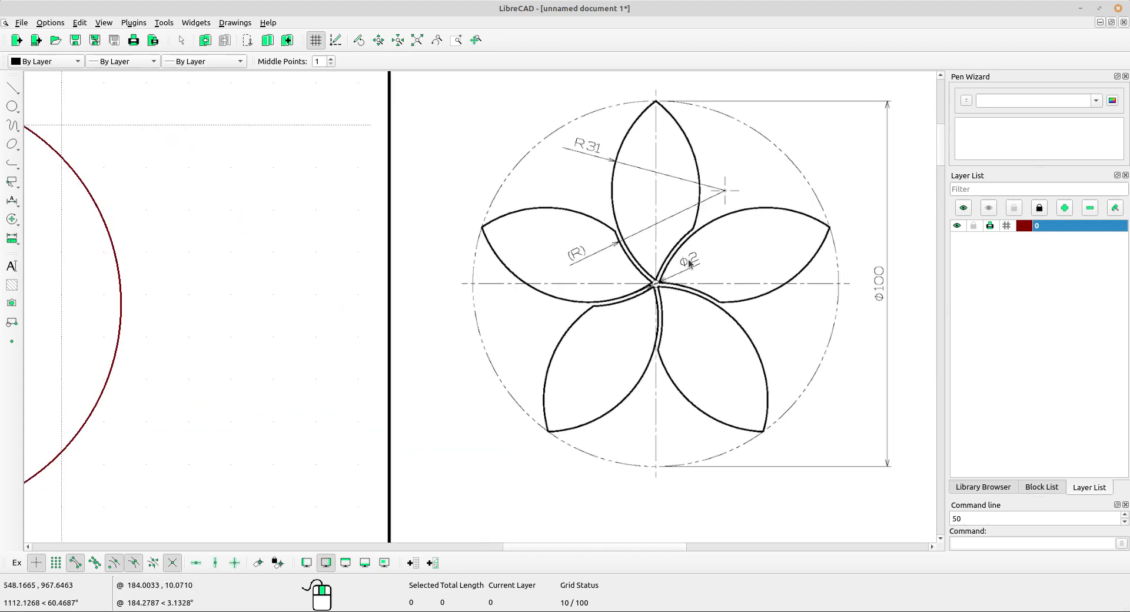
scroll(441, 245, "down", 2)
Step: Draw a vertical line of length 150, snapped at its middle to the circle's centre
left_click(13, 89)
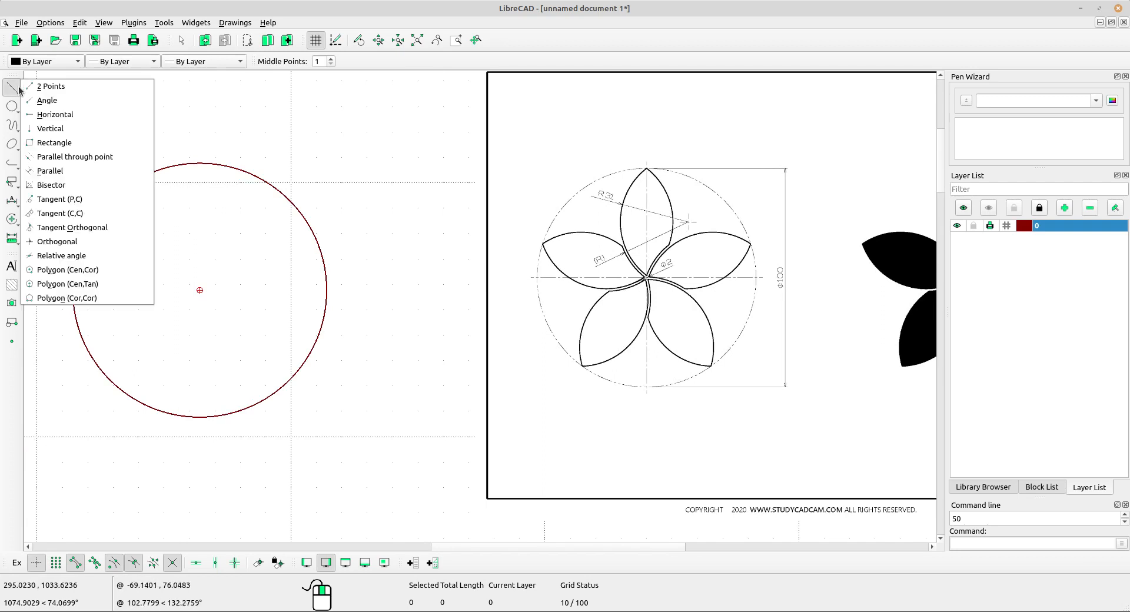
left_click(62, 127)
double_click(383, 61)
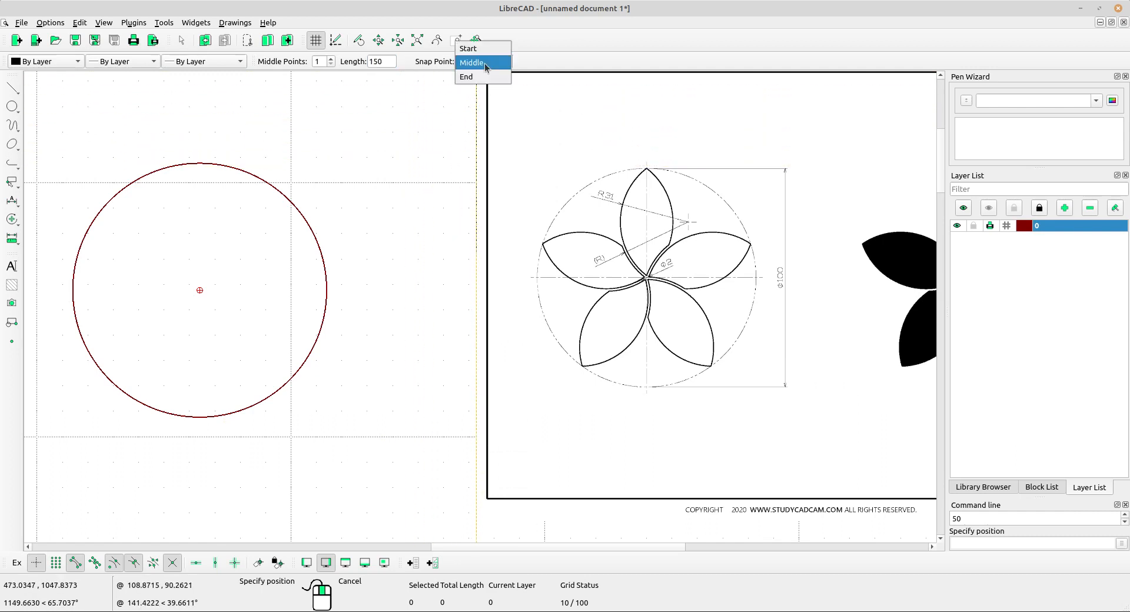
left_click(481, 63)
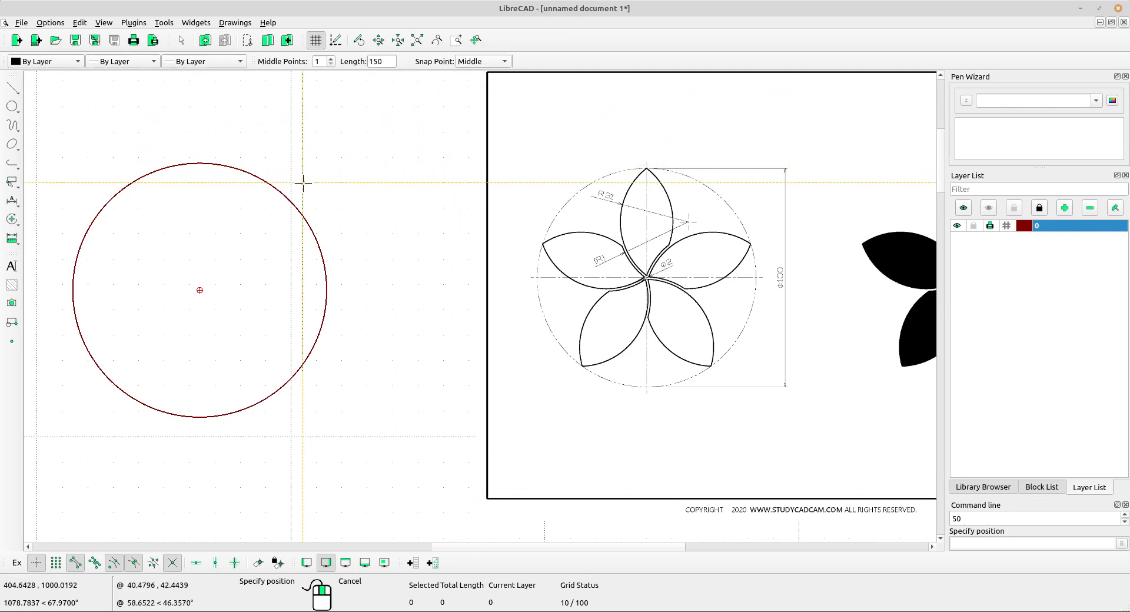
left_click(200, 290)
middle_click_drag(225, 299, 250, 305)
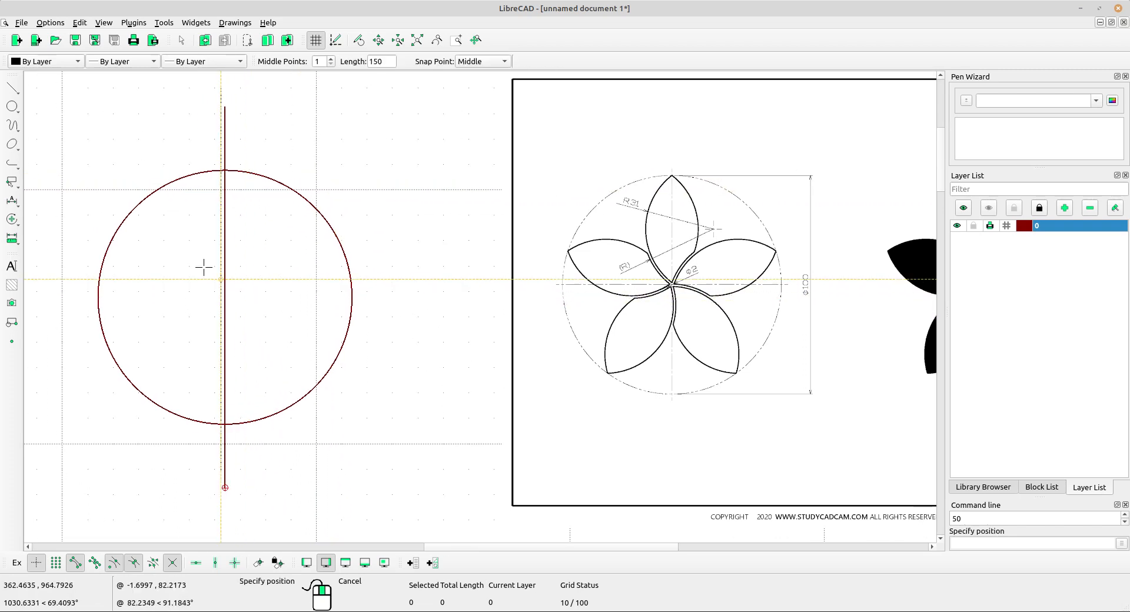
Step: Draw a horizontal line of length 150, snapped at its middle to the circle's centre
left_click(11, 90)
left_click(63, 113)
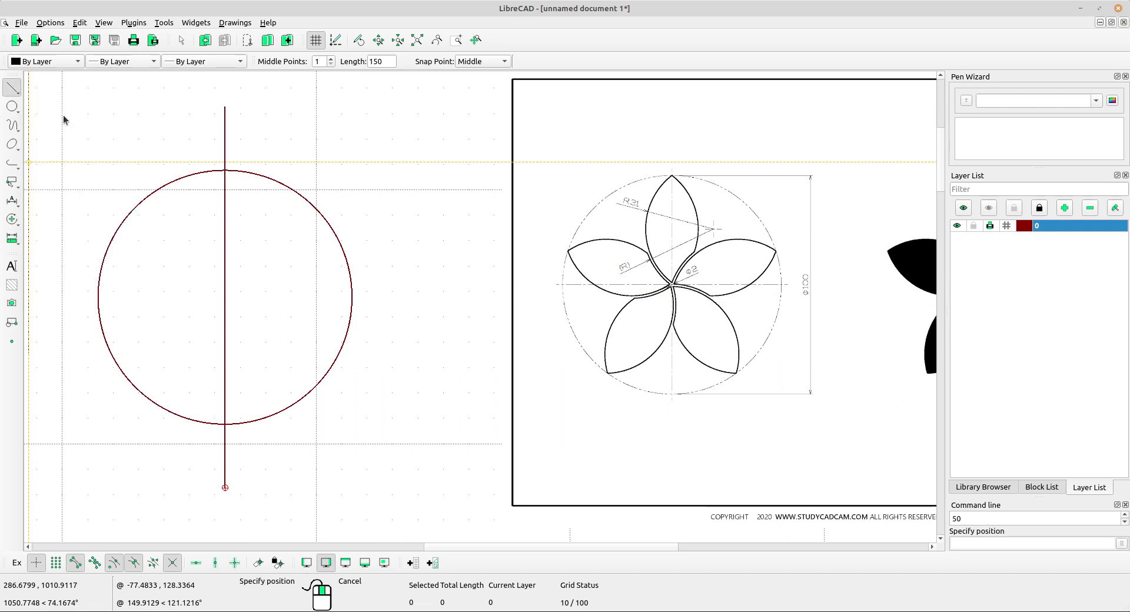
double_click(371, 61)
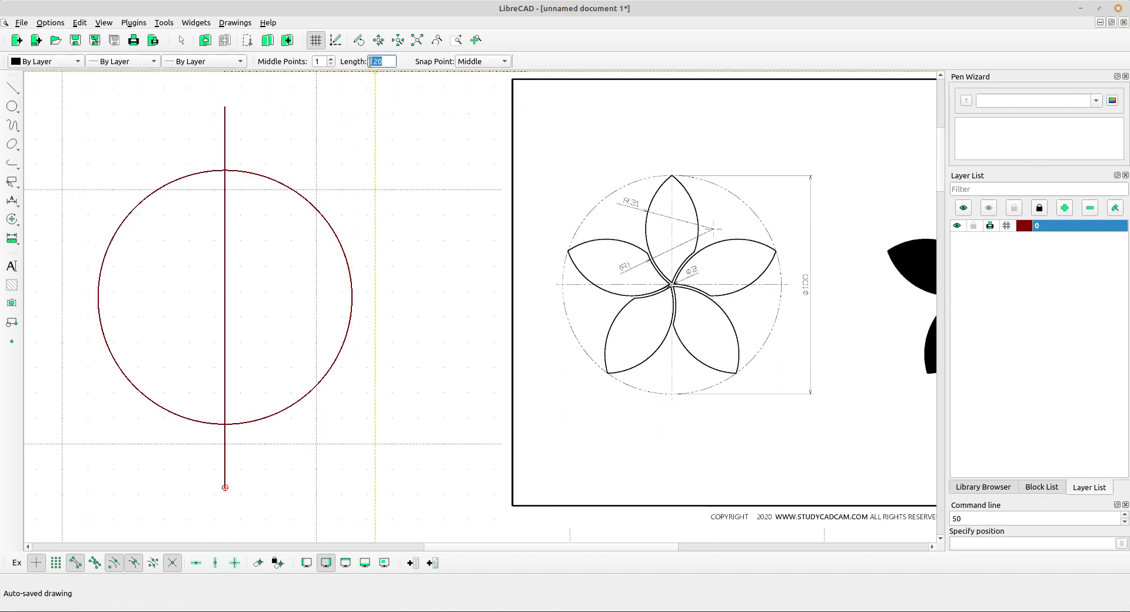
type("150")
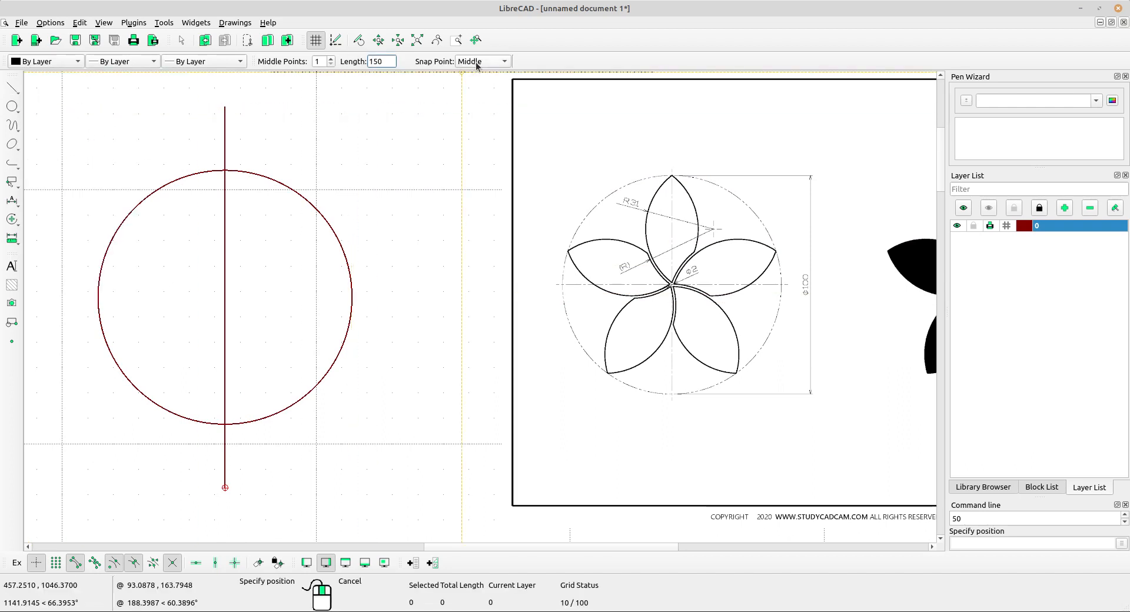
left_click(226, 299)
scroll(265, 285, "down", 1)
scroll(330, 294, "up", 3)
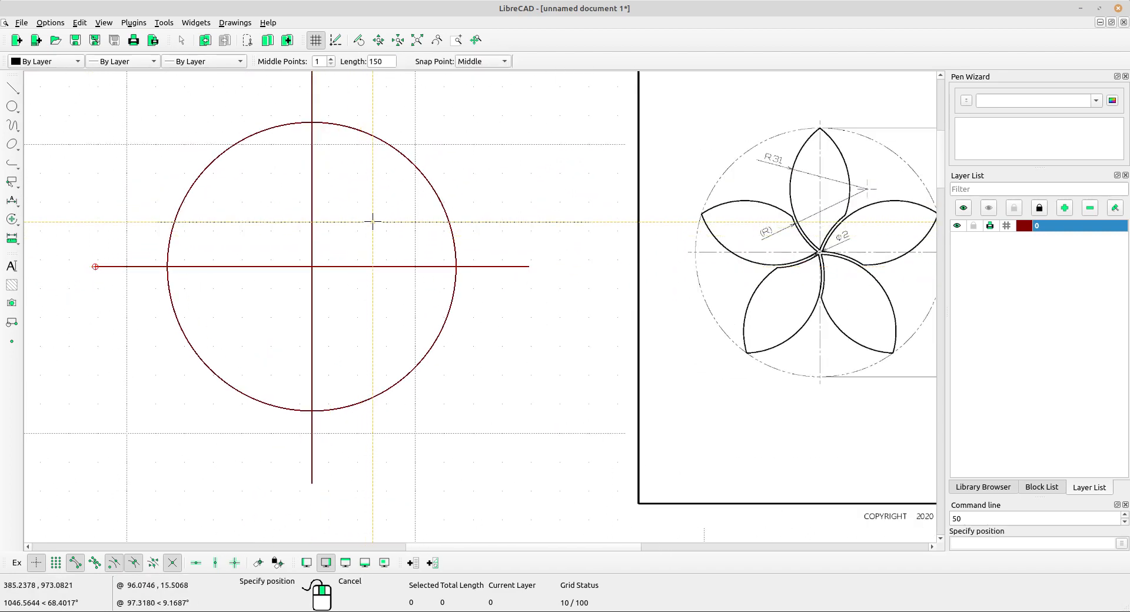
right_click(373, 222)
middle_click_drag(514, 287, 476, 280)
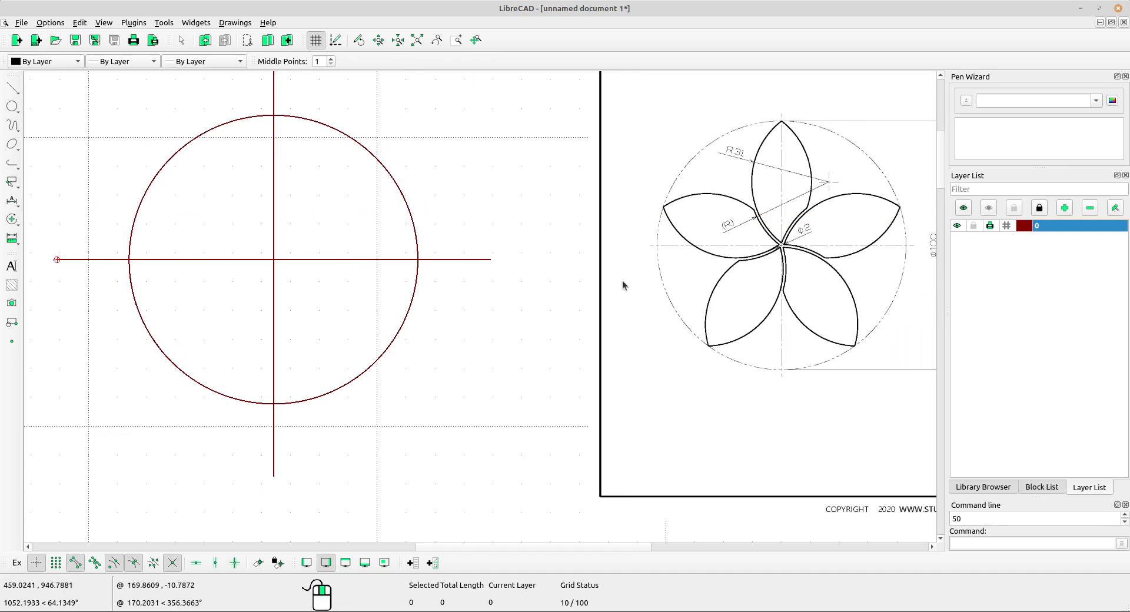
Step: Examine how the reference's top petal arc runs from the outer circle to the flower's centre and where its arc centre lies
scroll(793, 190, "up", 5)
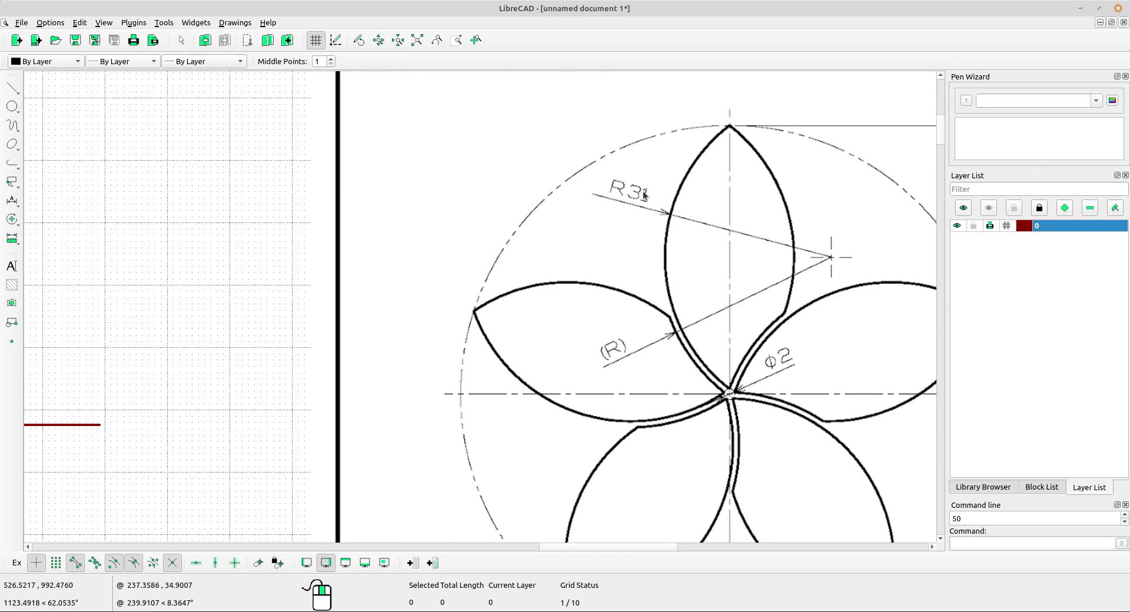
scroll(730, 125, "up", 1)
scroll(827, 323, "down", 2)
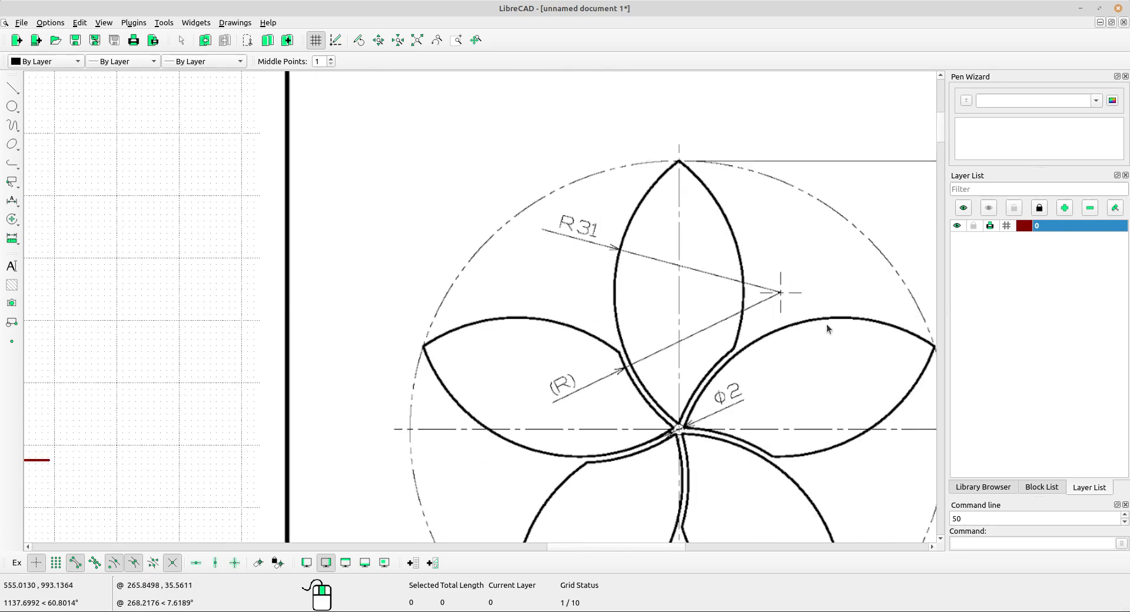
scroll(760, 299, "up", 1)
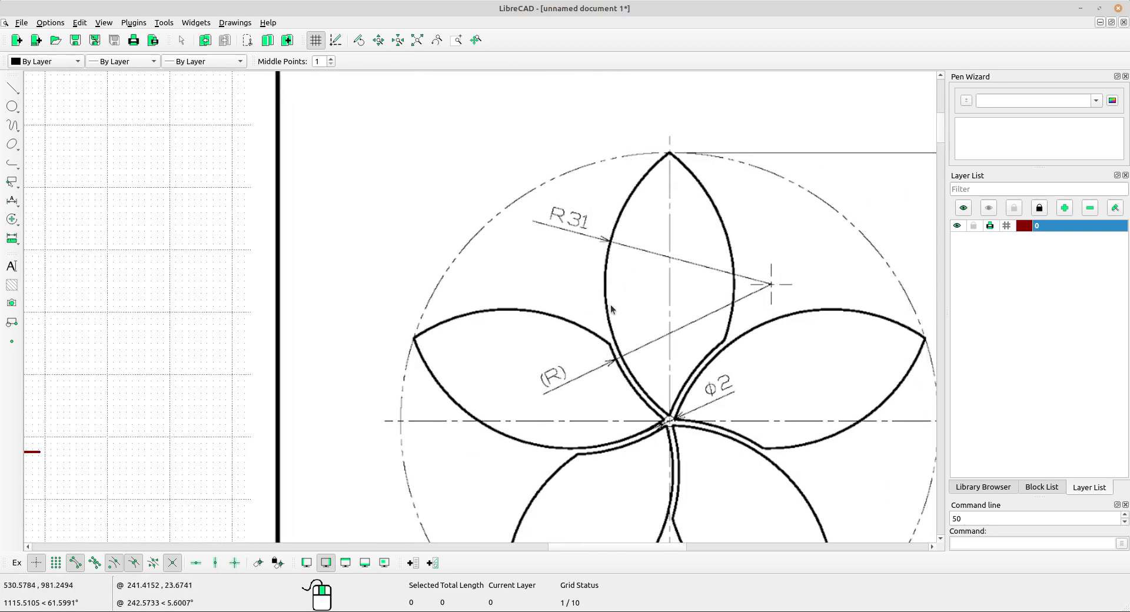
scroll(540, 254, "down", 3)
middle_click_drag(548, 245, 556, 237)
middle_click_drag(177, 250, 427, 242)
scroll(430, 247, "down", 2)
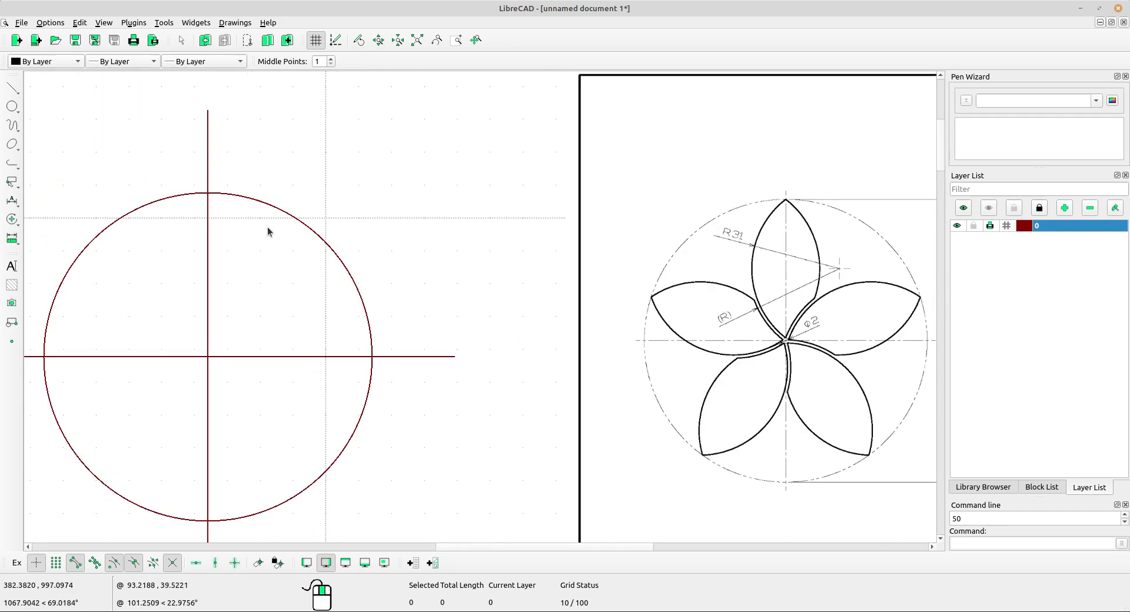
scroll(270, 230, "up", 1)
left_click(11, 107)
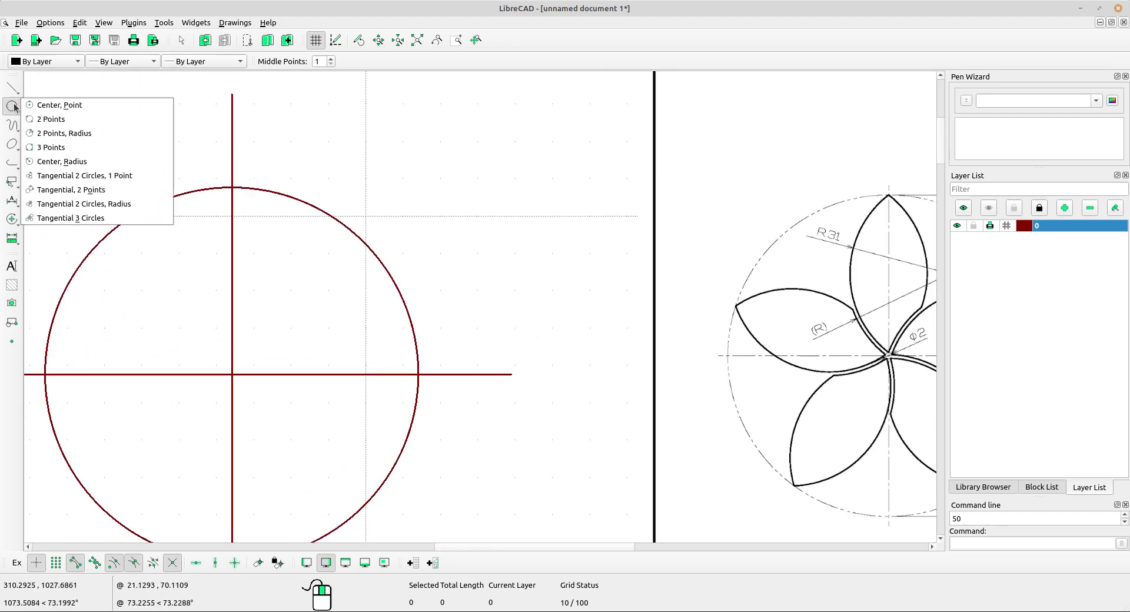
left_click(88, 141)
mouse_move(424, 181)
middle_mouse_down()
mouse_move(416, 169)
mouse_move(315, 161)
middle_mouse_up()
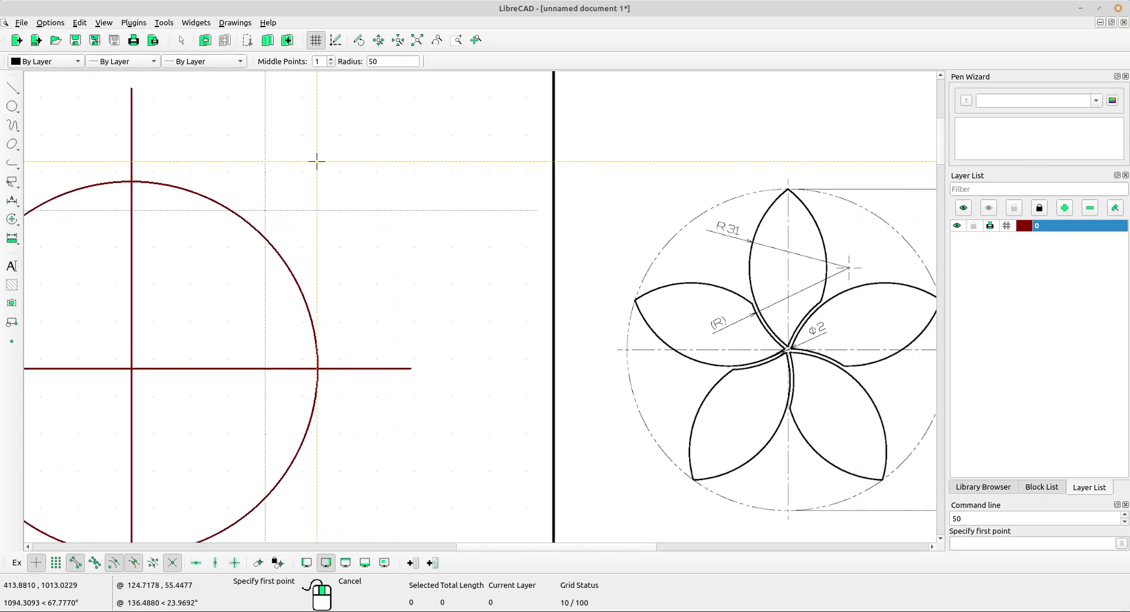
double_click(366, 62)
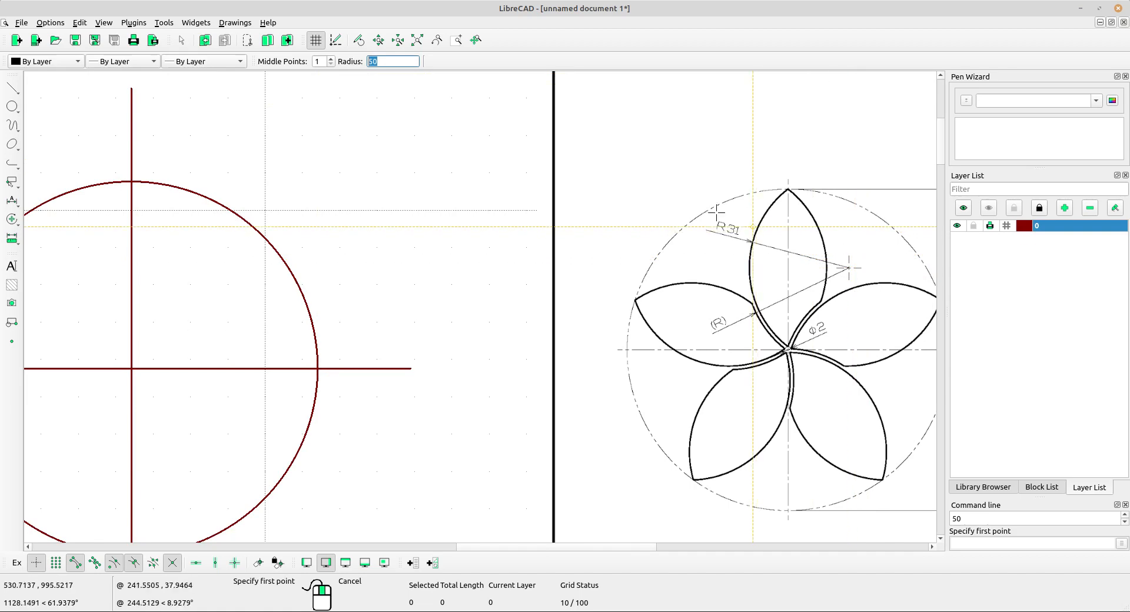
type("31")
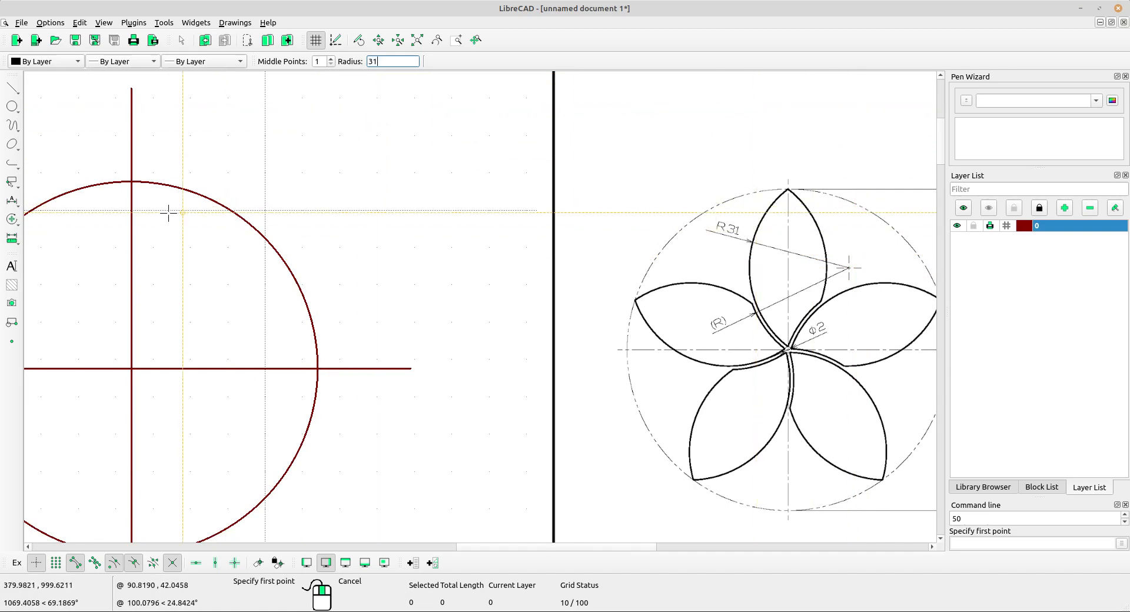
middle_click_drag(170, 214, 253, 198)
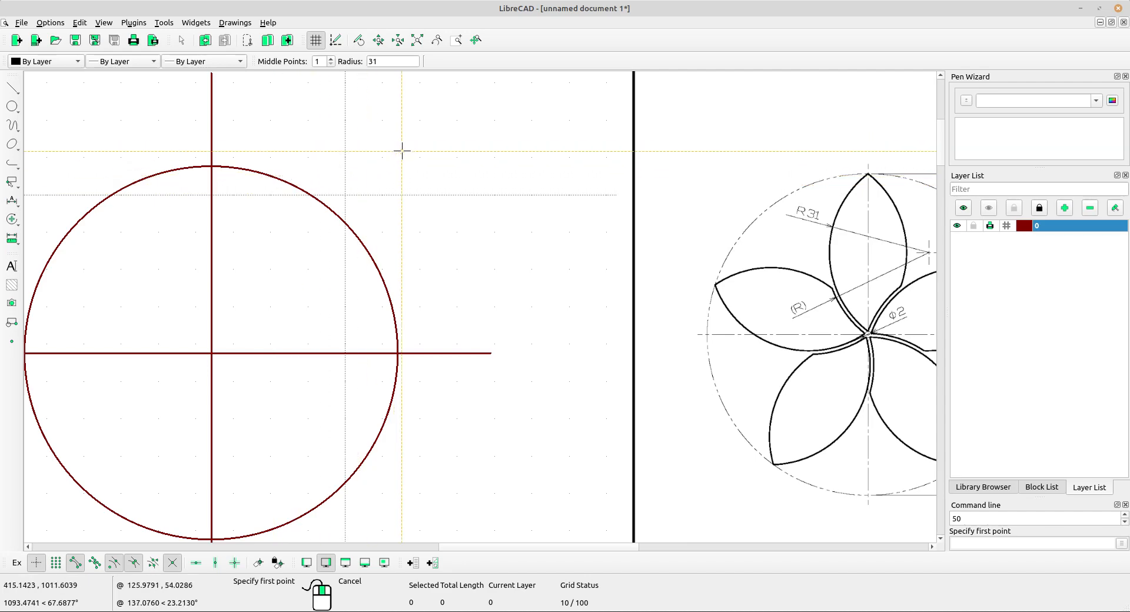
right_click(429, 164)
Step: Examine the diameter callout at the reference flower's centre and how the petal arcs end around the small centre circle
scroll(434, 172, "right", 3)
scroll(677, 236, "up", 6)
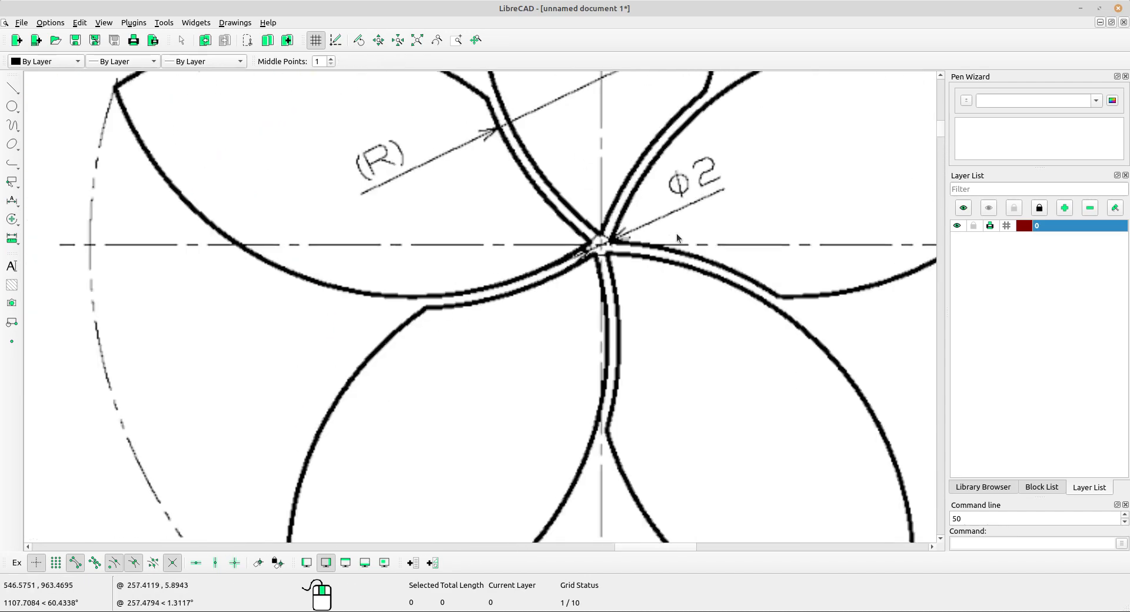
scroll(602, 242, "up", 1)
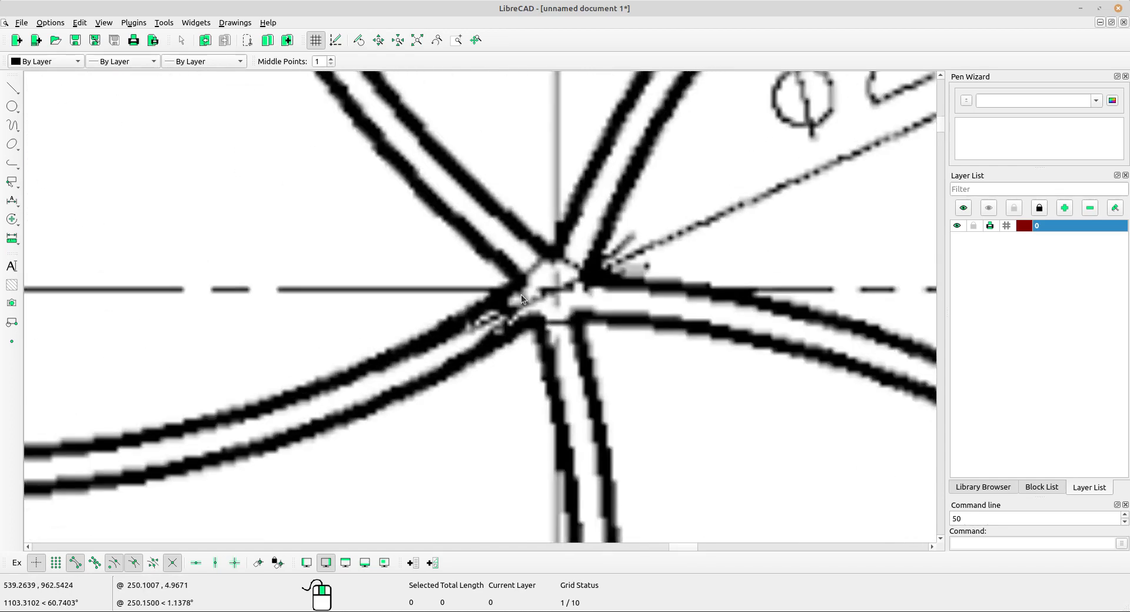
scroll(568, 261, "down", 3)
scroll(575, 258, "up", 3)
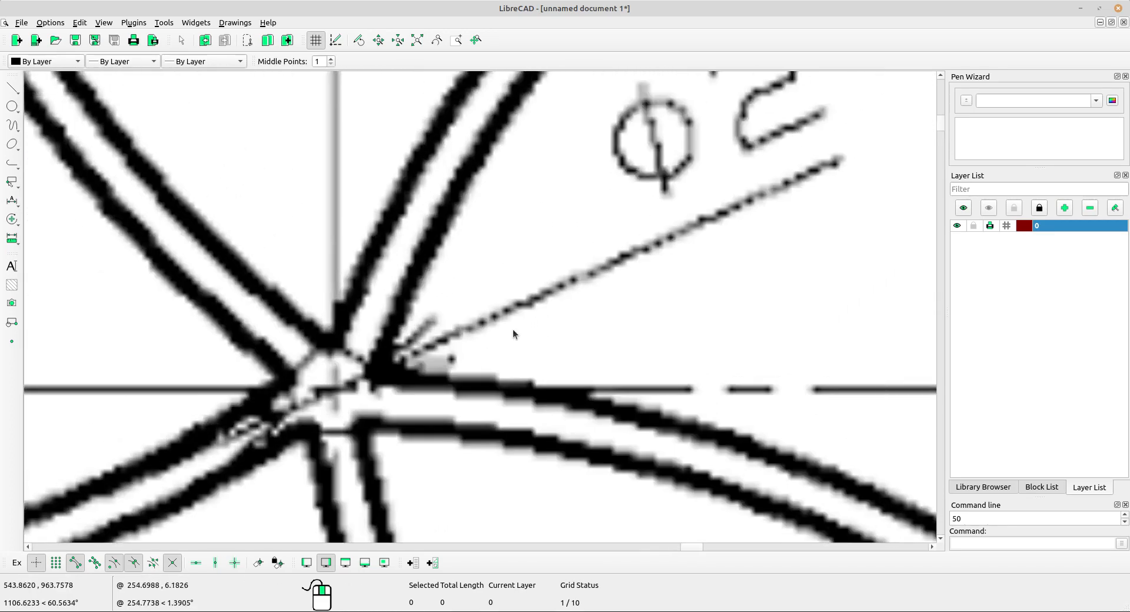
middle_click_drag(445, 348, 475, 308)
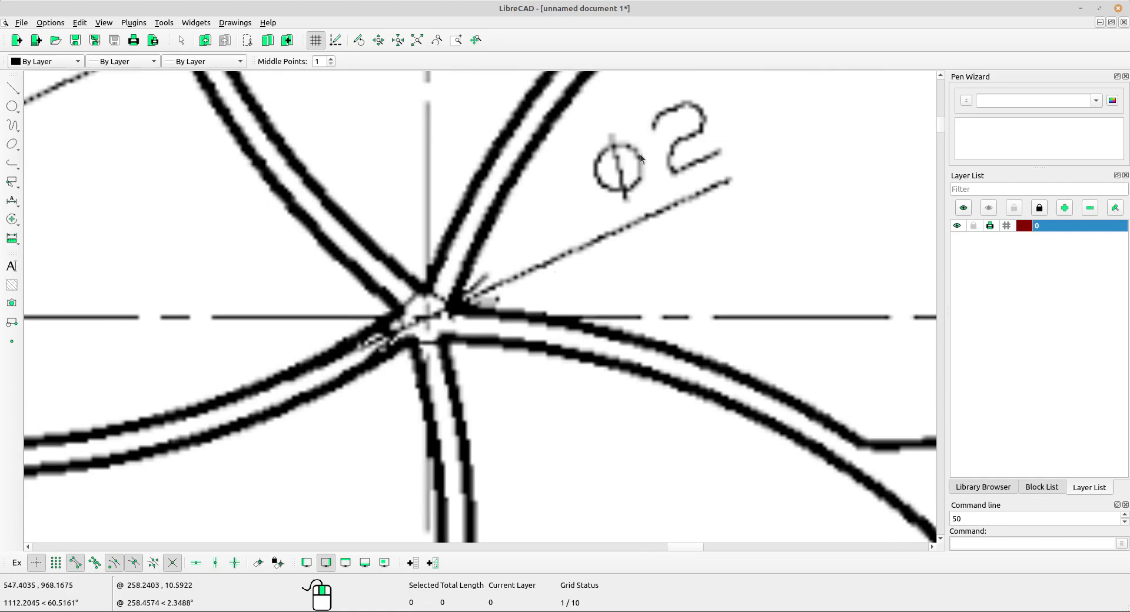
scroll(684, 157, "down", 9)
scroll(194, 285, "down", 3)
Step: Draw a circle of radius 1 centred on the intersection of the horizontal and vertical centre lines
middle_click_drag(194, 285, 553, 263)
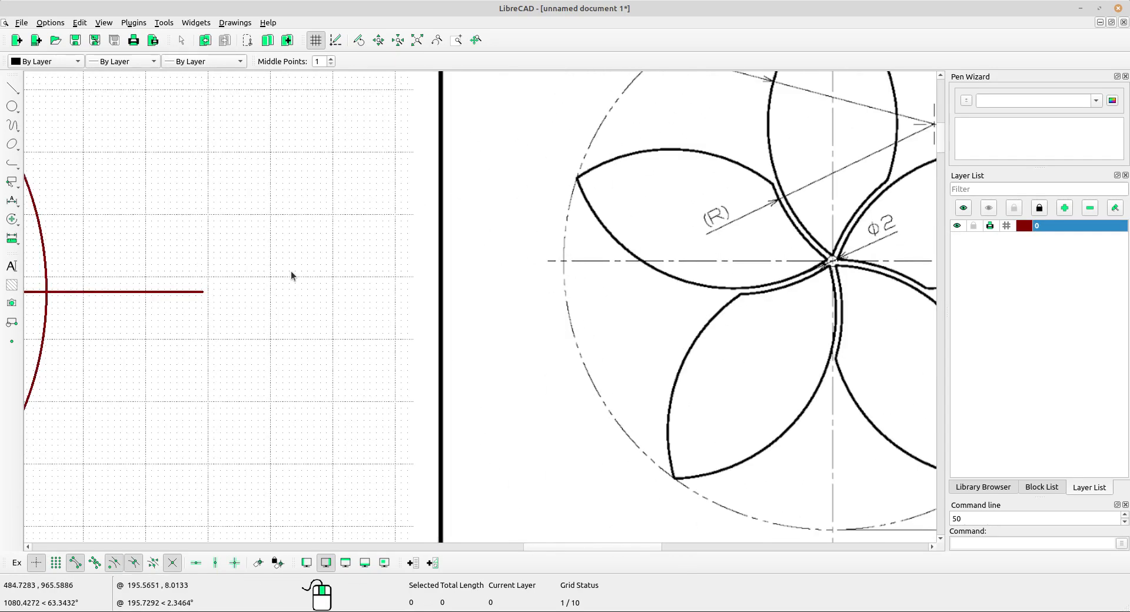
middle_click_drag(290, 272, 488, 275)
middle_click_drag(165, 276, 430, 280)
left_click(11, 106)
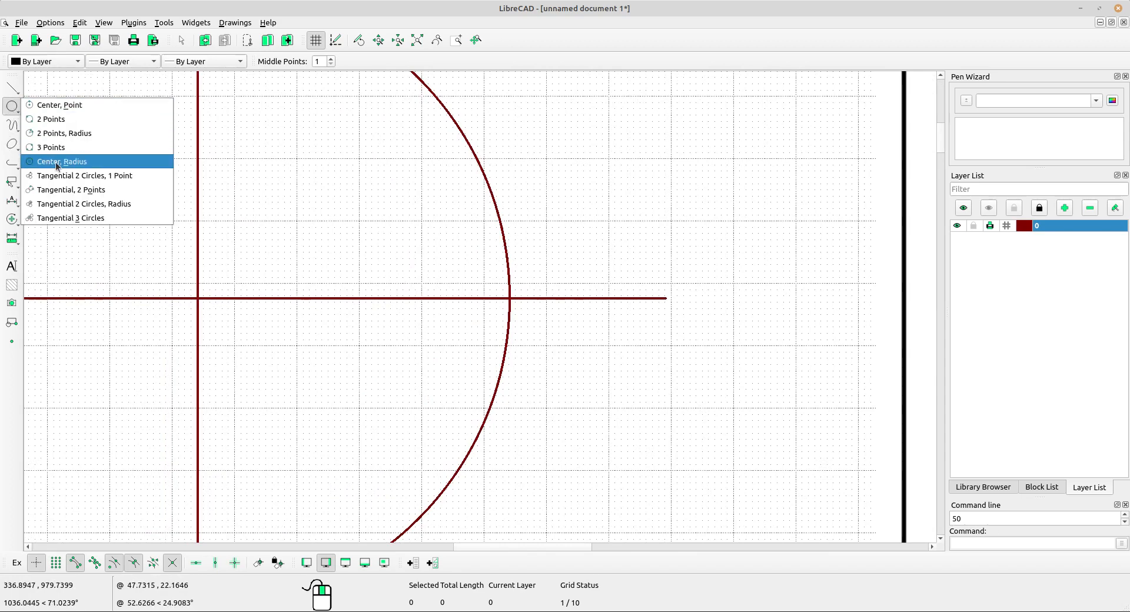
left_click(78, 168)
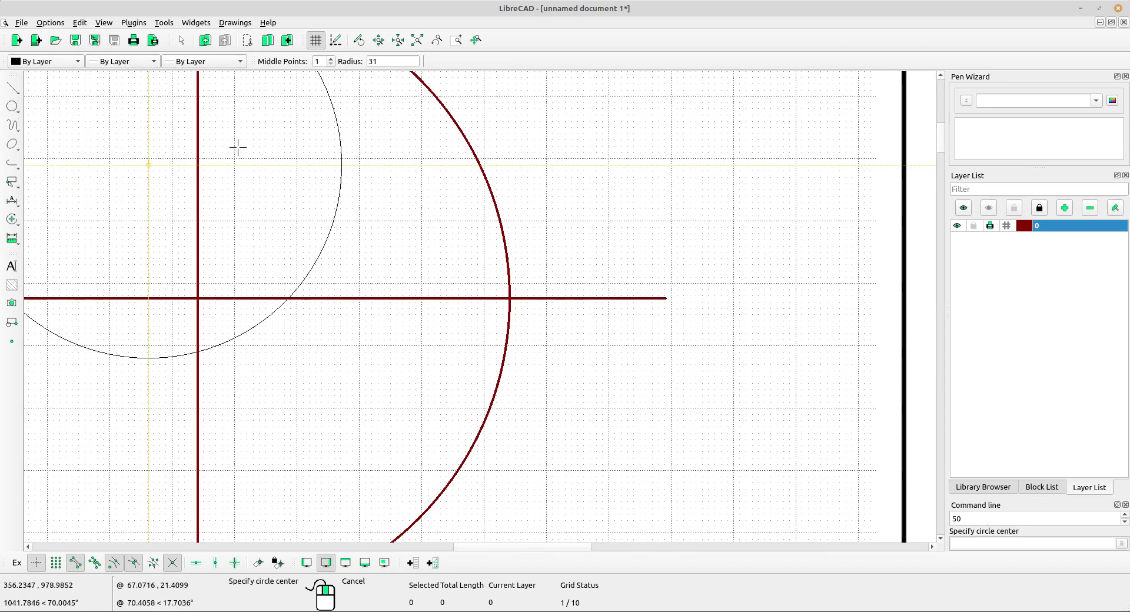
left_click(368, 61)
type("1")
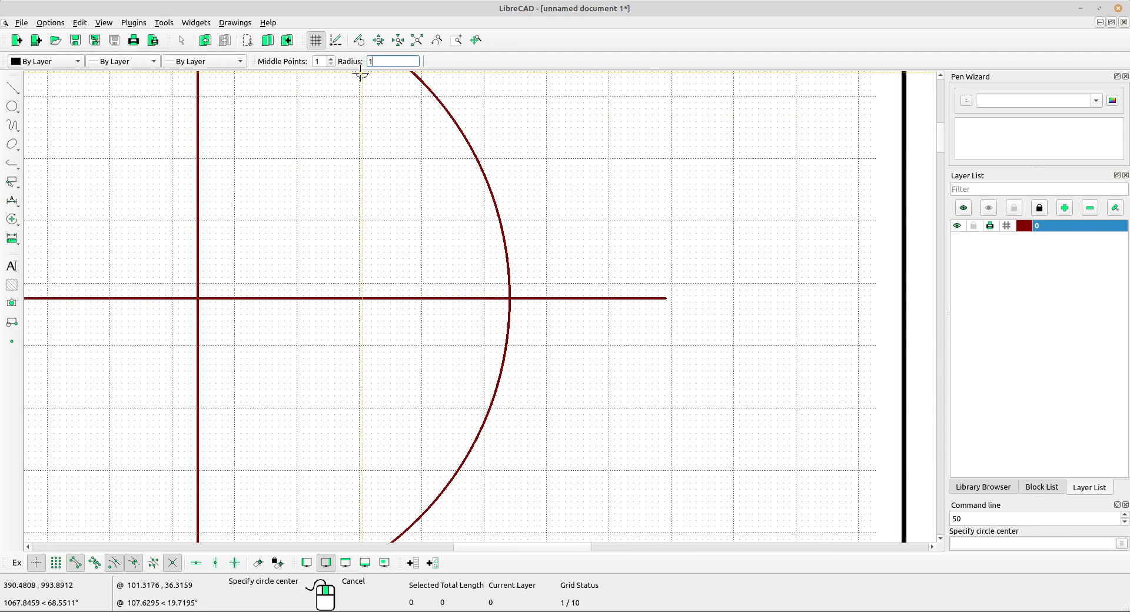
scroll(212, 277, "up", 5)
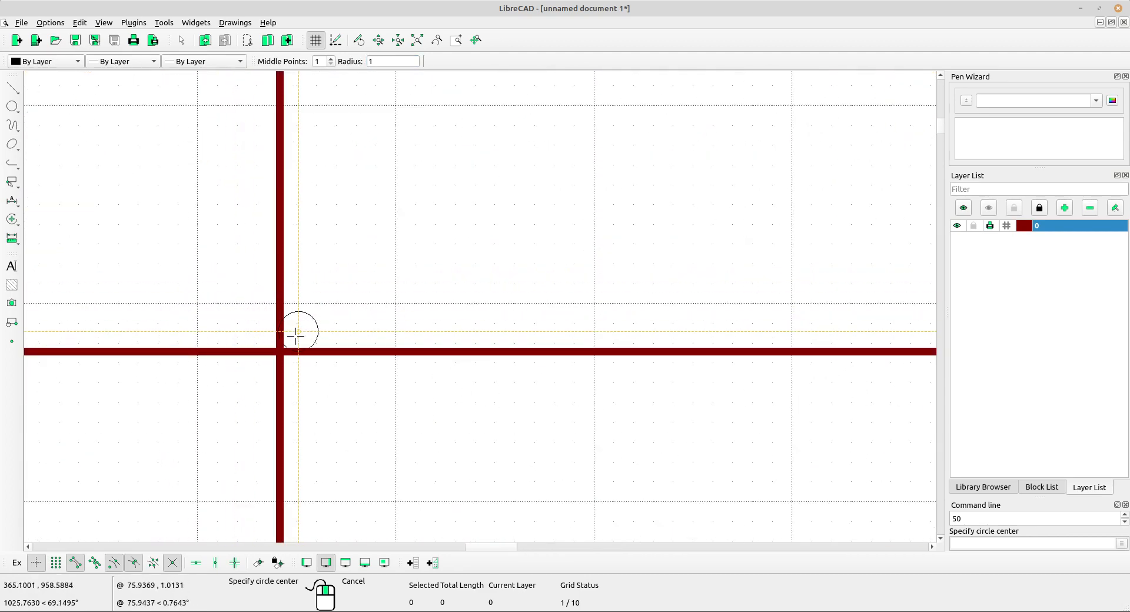
left_click(280, 352)
scroll(330, 267, "down", 7)
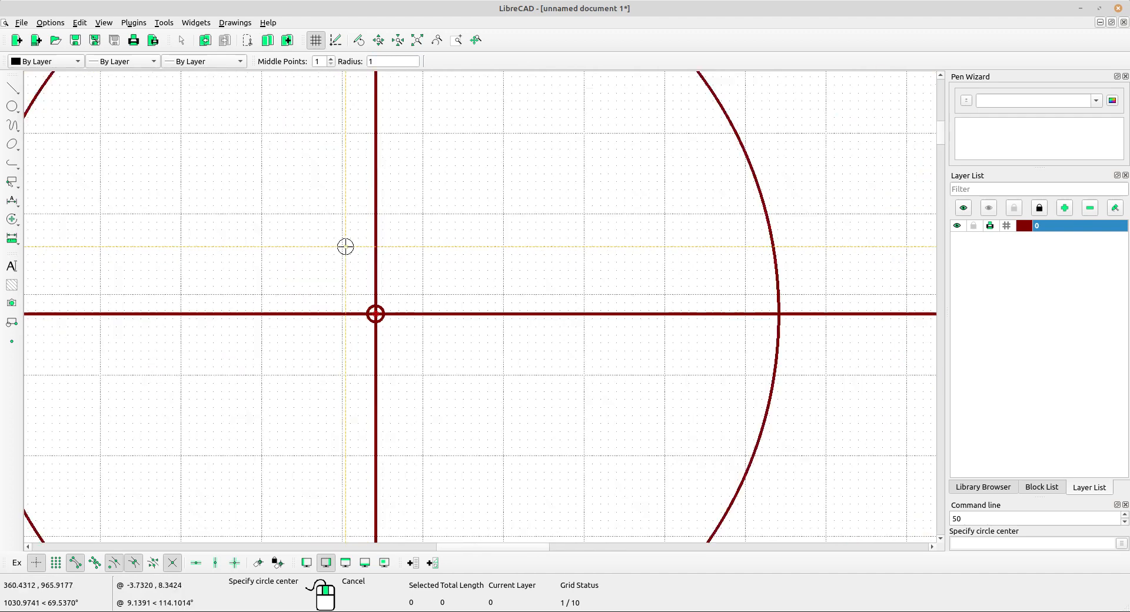
right_click(538, 251)
Step: Draw a radius 31 circle through the tops of the outer and small centre circles, with its centre to the right of the vertical line
middle_click_drag(537, 251, 395, 259)
scroll(300, 244, "up", 2)
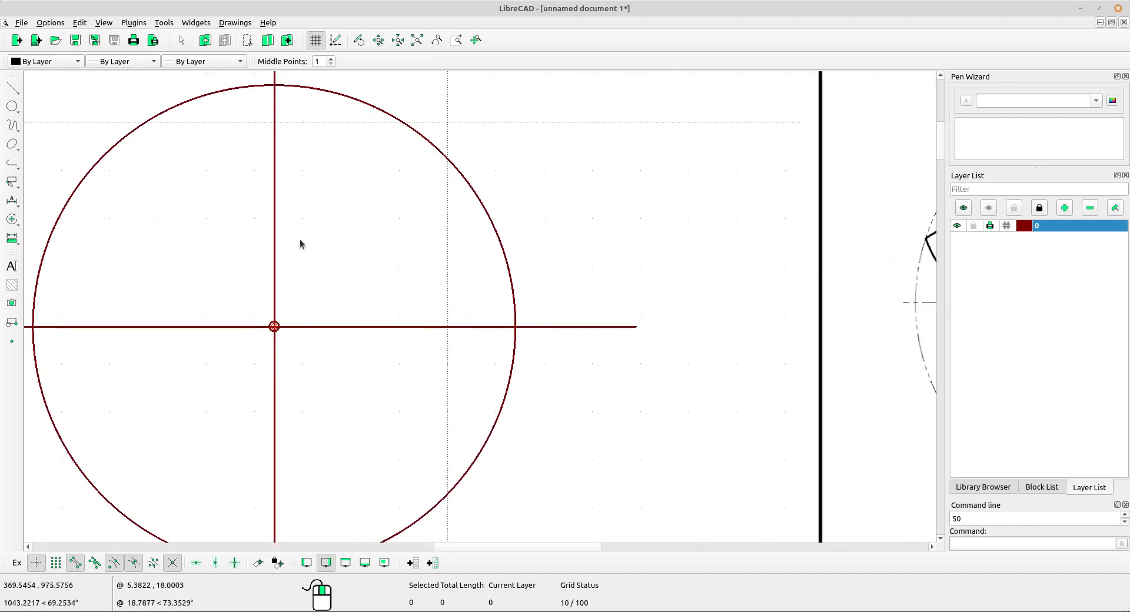
left_click(13, 107)
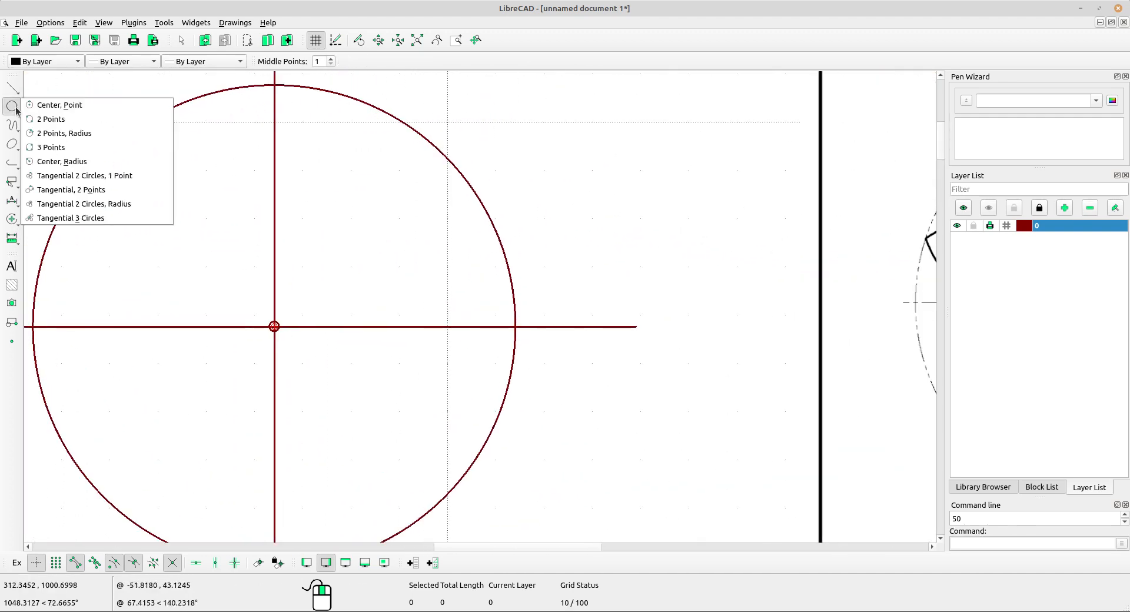
left_click(85, 134)
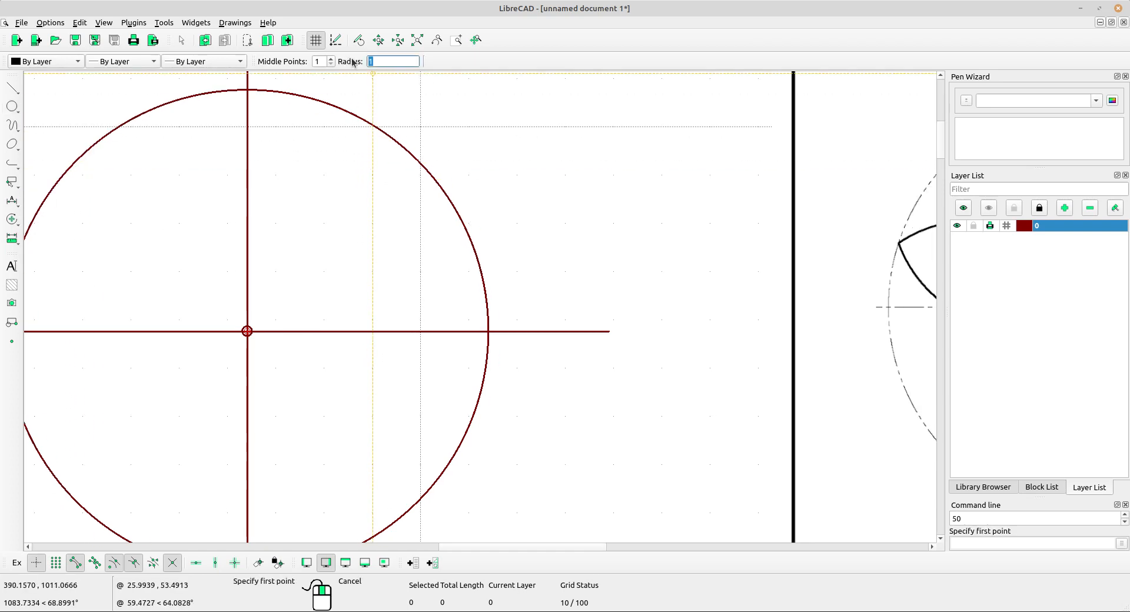
type("31")
scroll(305, 158, "up", 1)
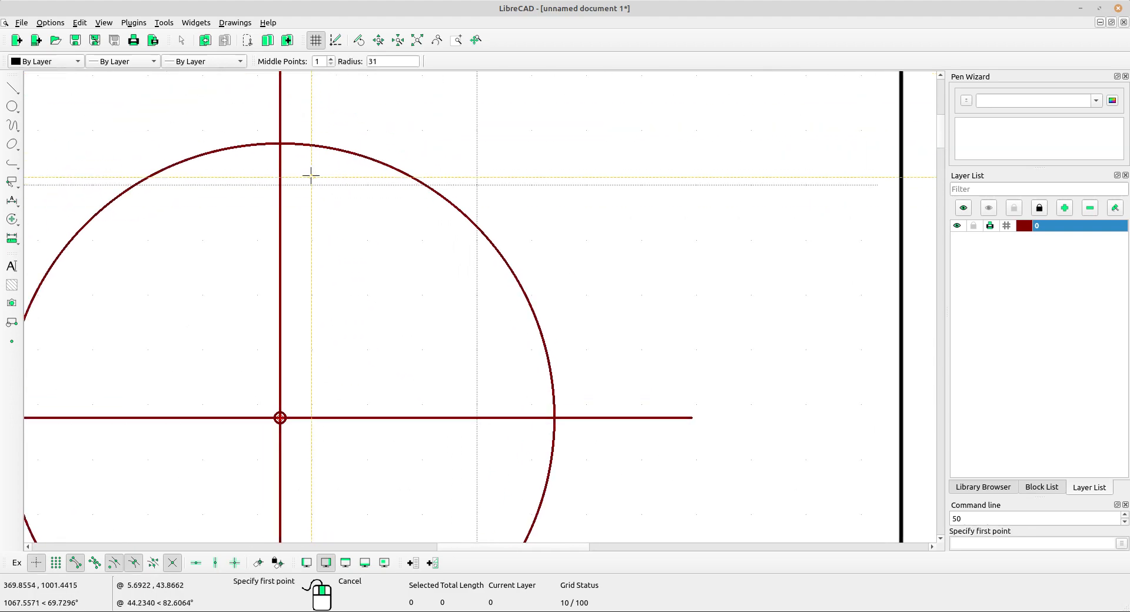
left_click(280, 143)
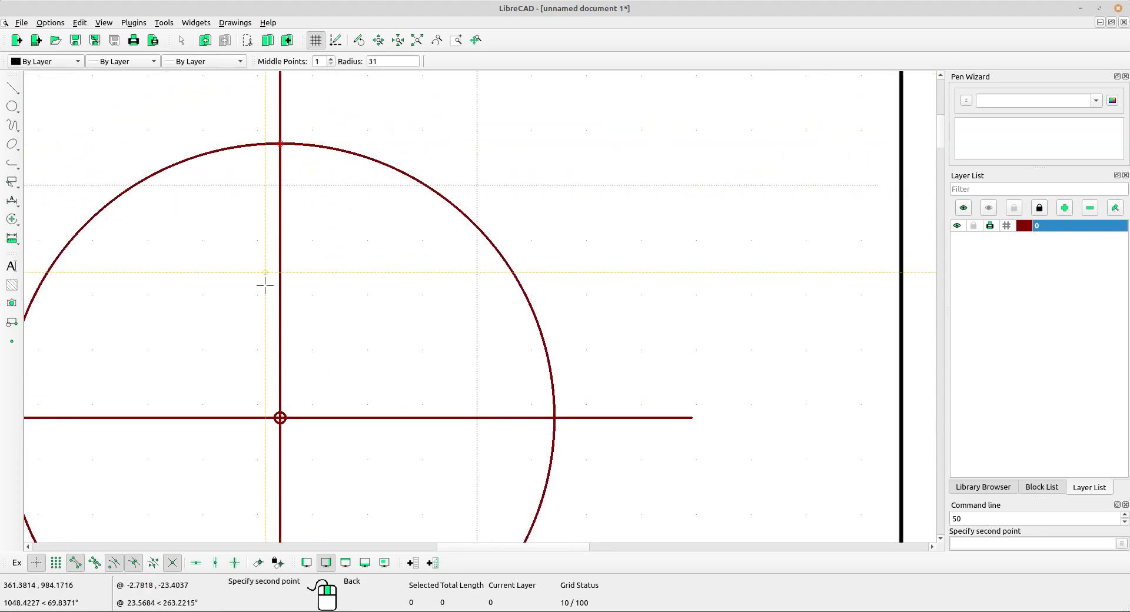
scroll(293, 381, "up", 2)
scroll(292, 381, "up", 1)
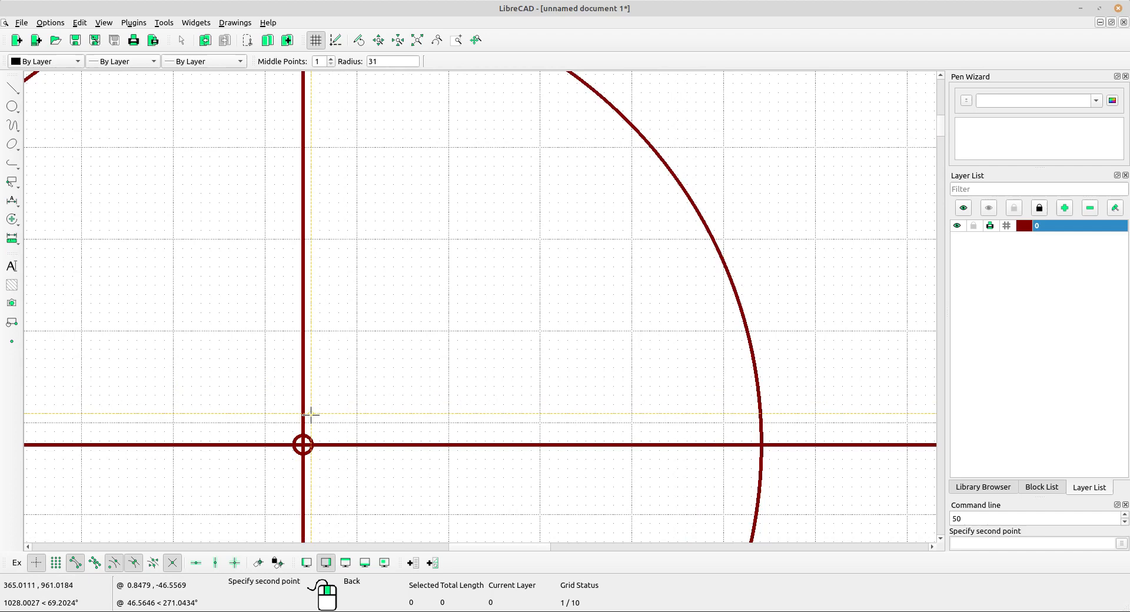
left_click(303, 445)
scroll(406, 344, "down", 2)
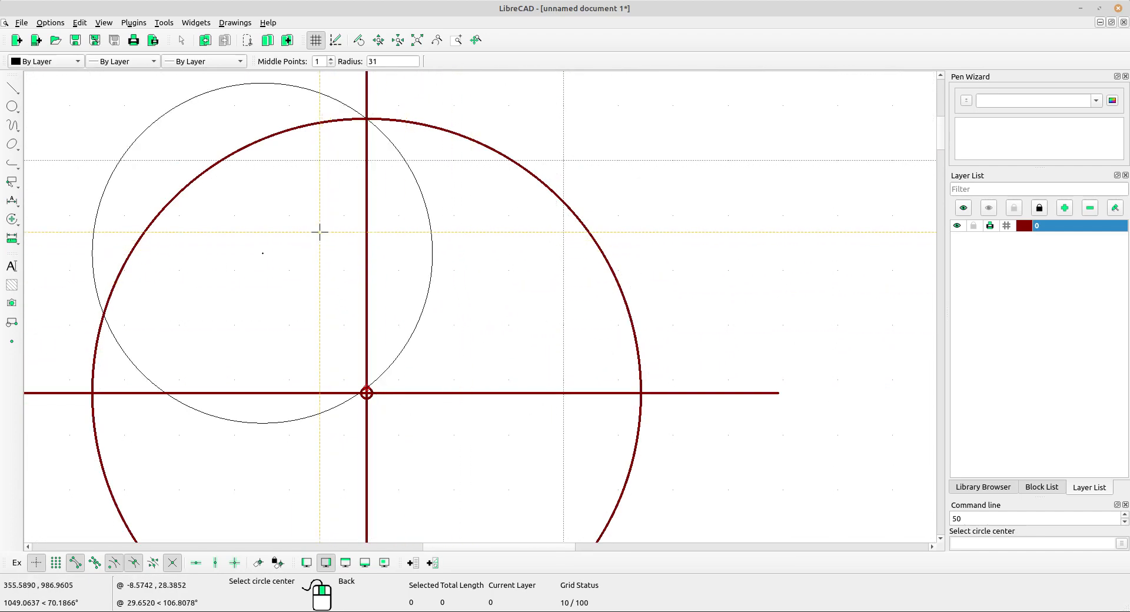
left_click(497, 258)
middle_click_drag(449, 196, 417, 192)
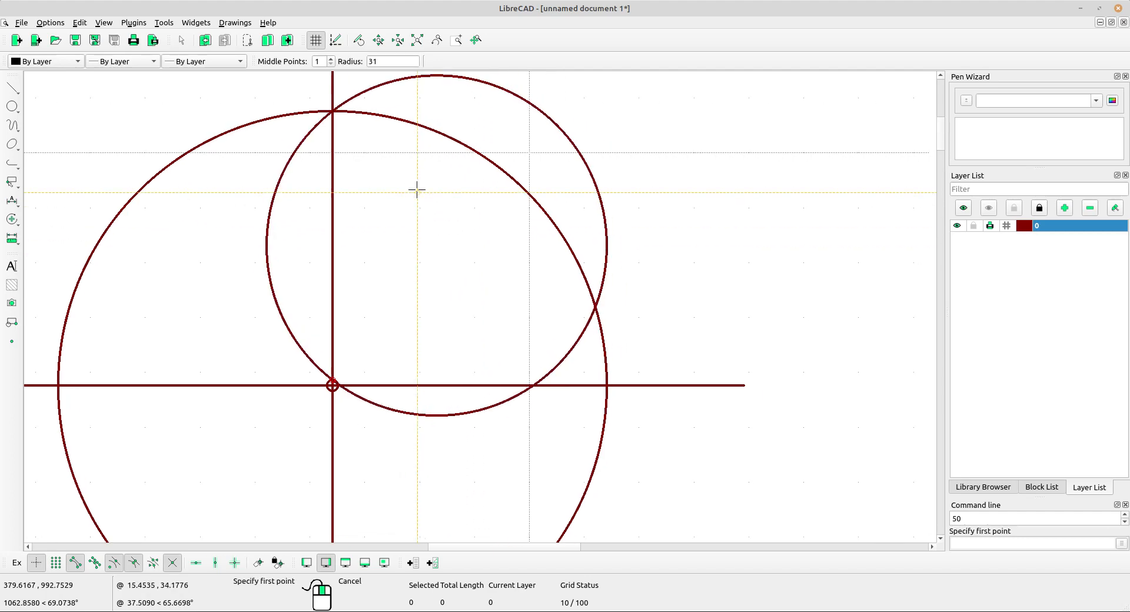
right_click(415, 172)
Step: Trim the radius 31 circle at the vertical centre line, keeping only the arc to the left of it
scroll(414, 171, "up", 1)
scroll(415, 175, "down", 2)
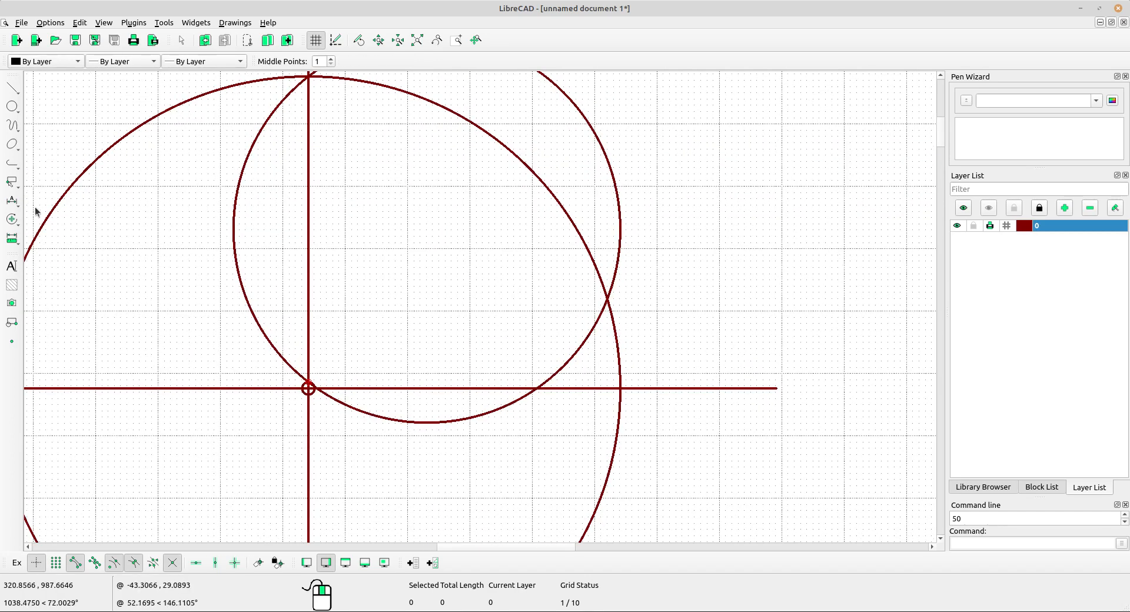
left_click(12, 219)
left_click(44, 317)
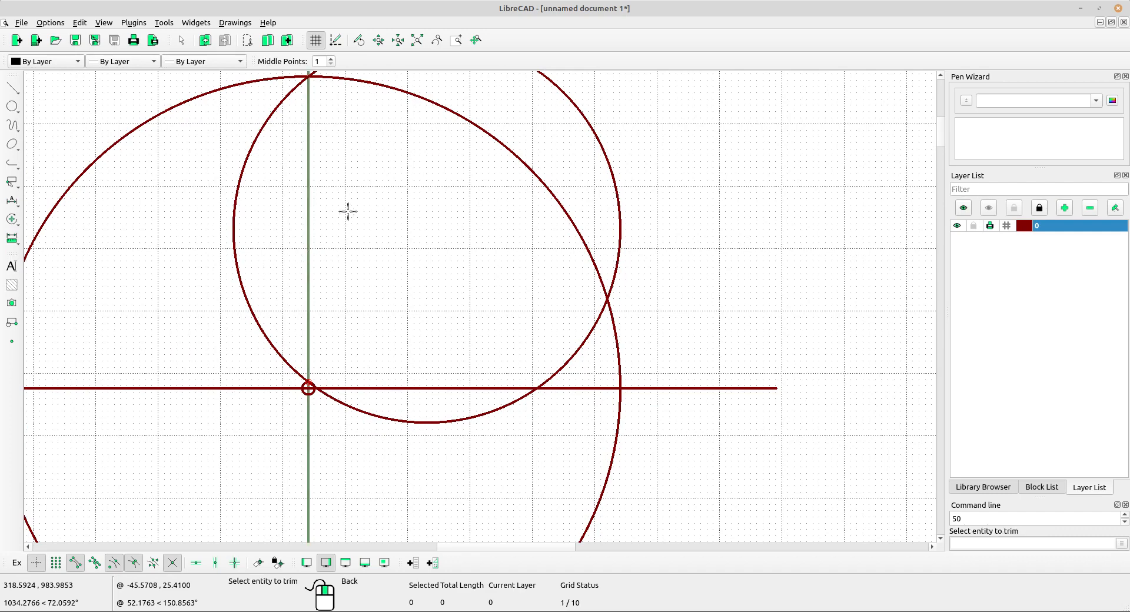
middle_click_drag(348, 211, 288, 182)
scroll(306, 223, "down", 3)
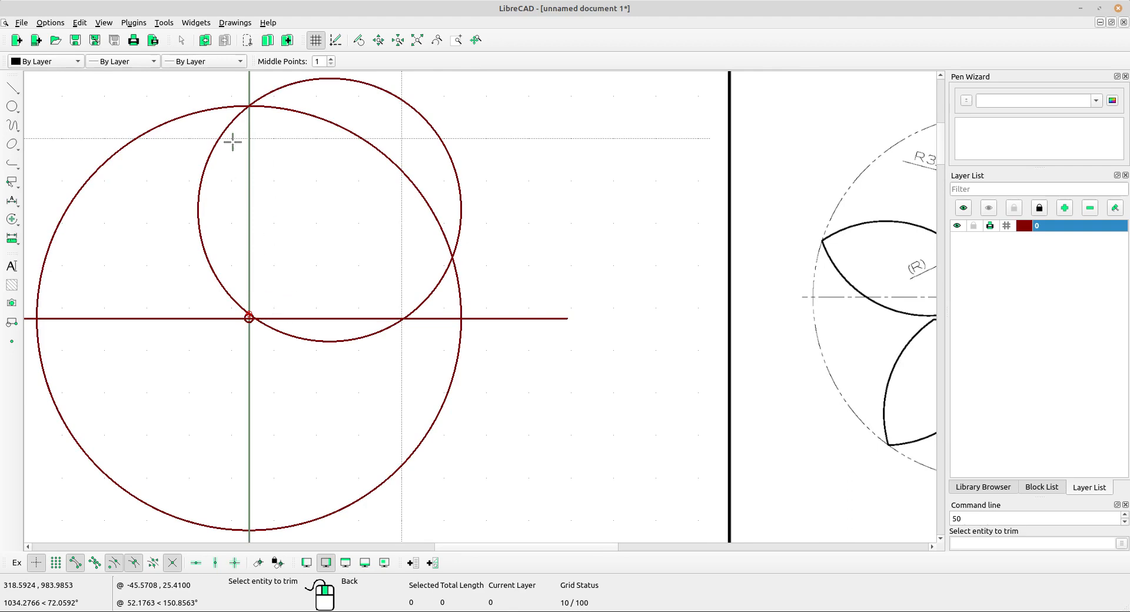
scroll(260, 192, "up", 1)
middle_click_drag(239, 171, 223, 251)
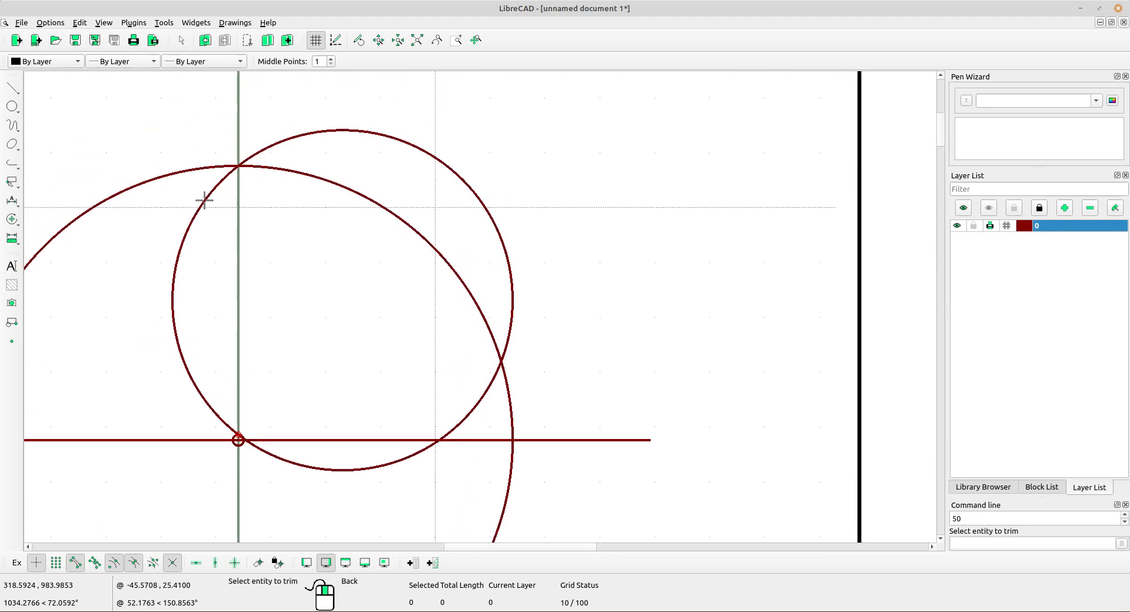
scroll(222, 383, "up", 3)
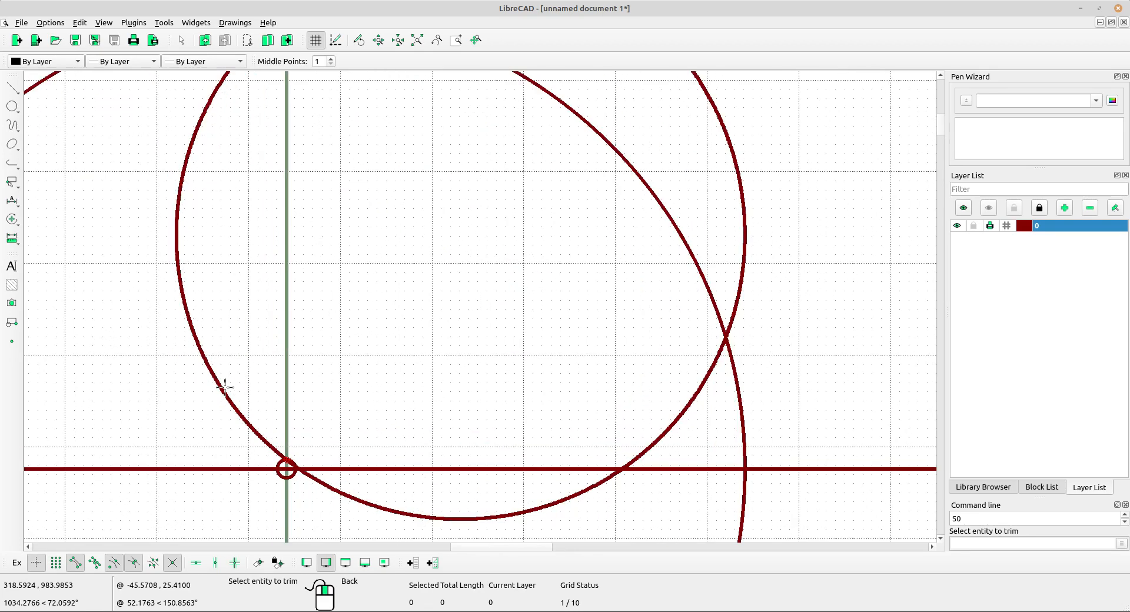
left_click(260, 434)
scroll(246, 308, "down", 3)
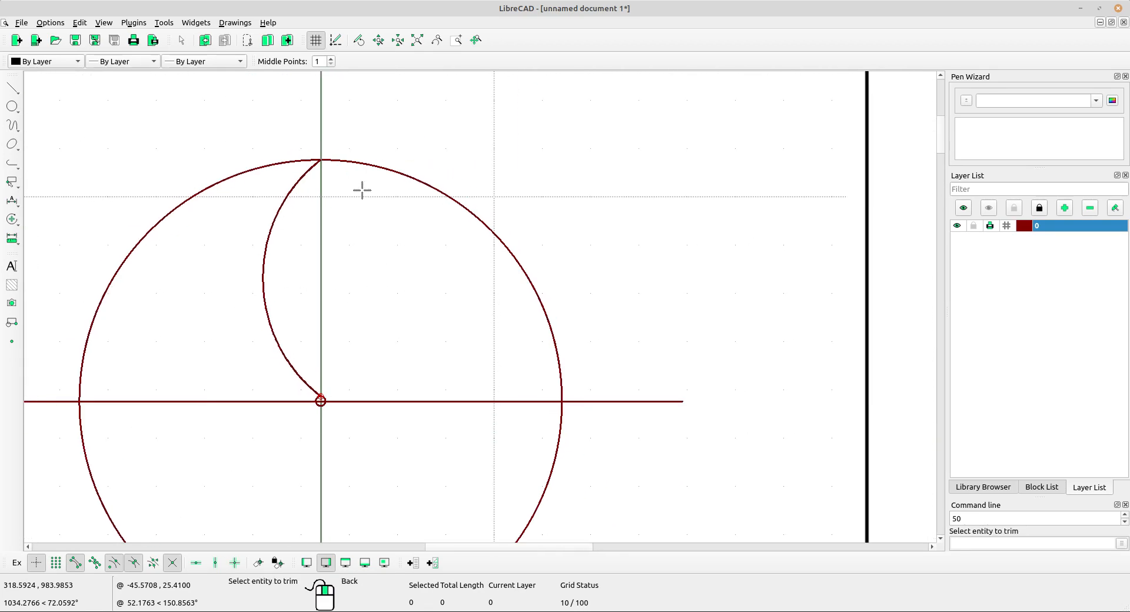
right_click(375, 198)
right_click(375, 199)
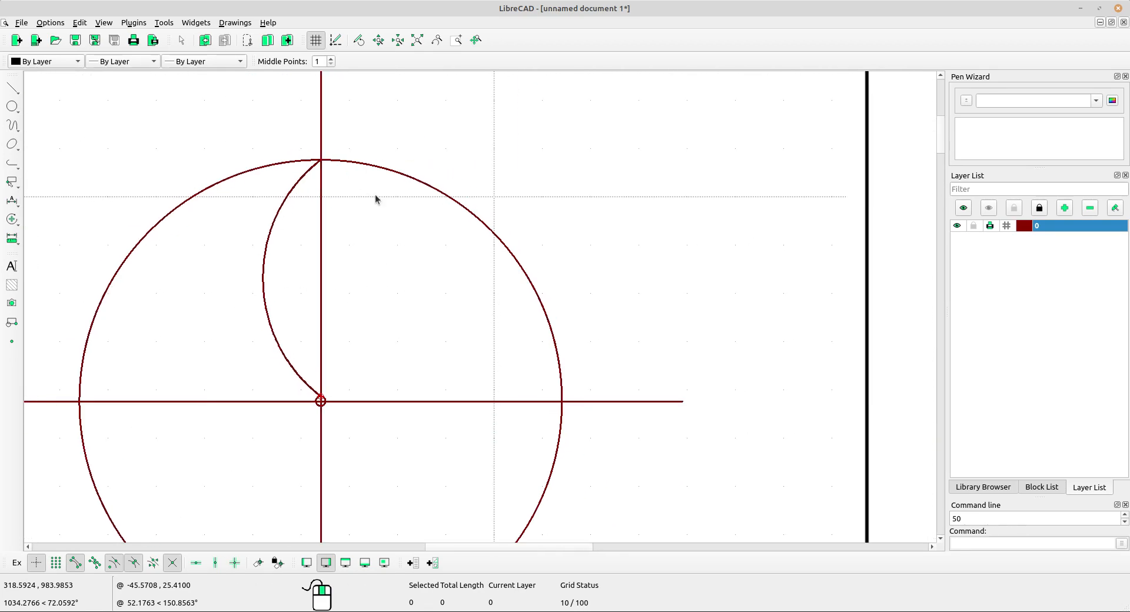
Step: Compare the drawn radius 31 arc with the petal outlines in the reference flower
mouse_move(429, 346)
middle_mouse_down()
mouse_move(383, 288)
mouse_move(332, 298)
mouse_move(246, 272)
middle_mouse_up()
scroll(381, 283, "down", 2)
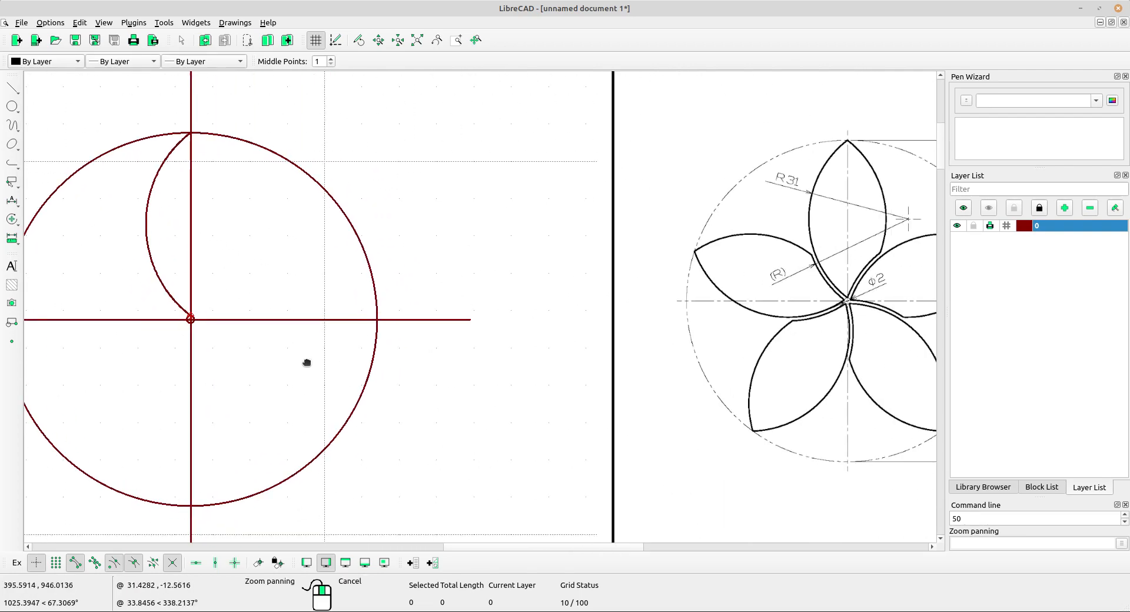
scroll(833, 194, "up", 5)
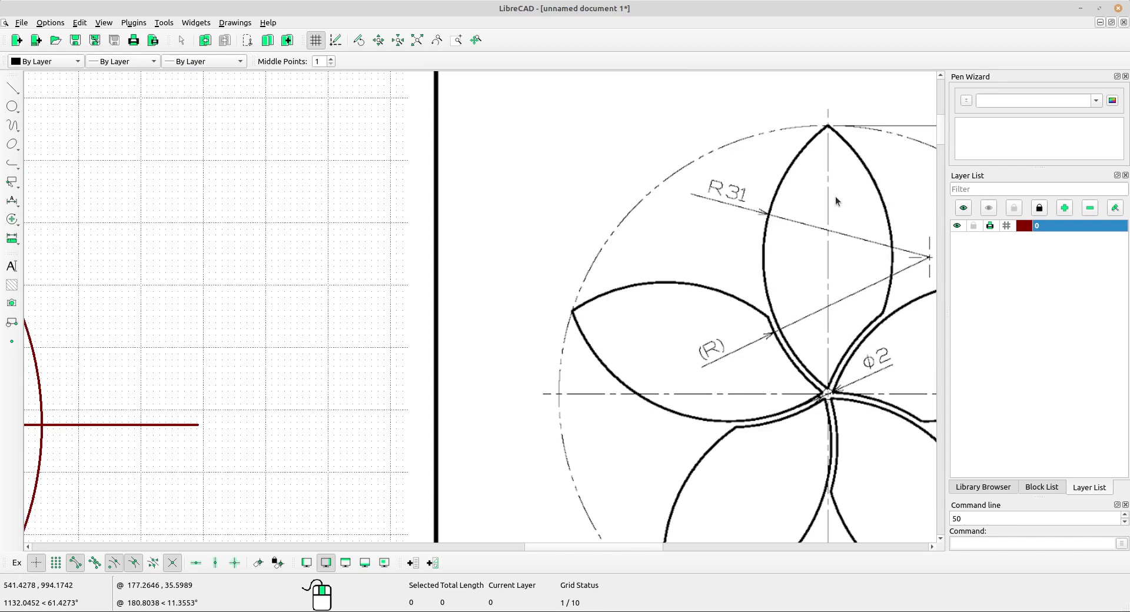
scroll(590, 269, "down", 3)
middle_click_drag(613, 281, 692, 254)
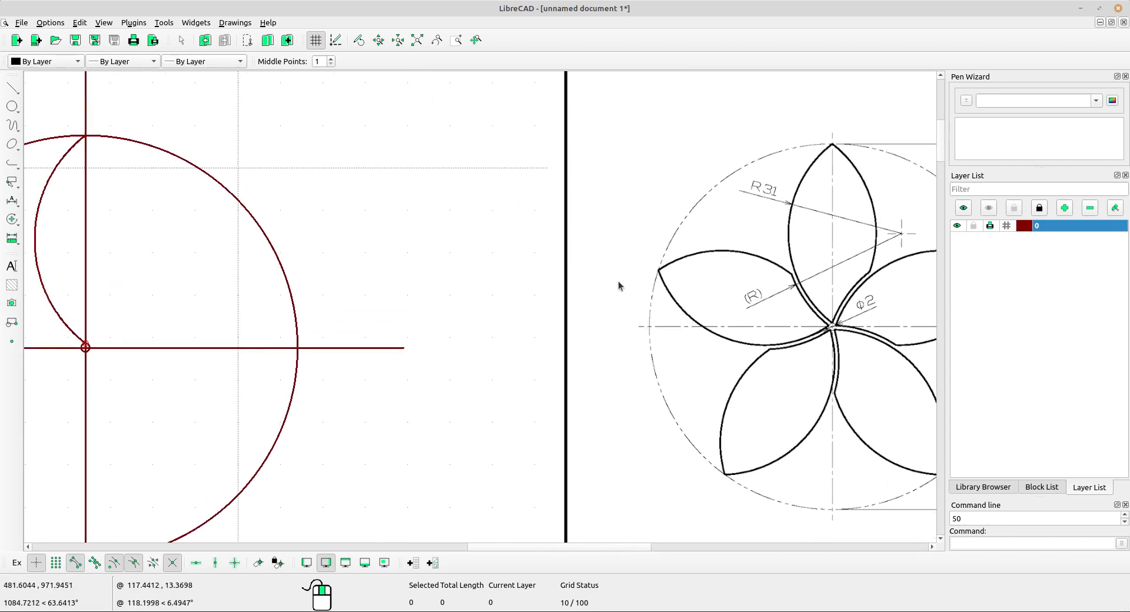
middle_click_drag(619, 286, 596, 358)
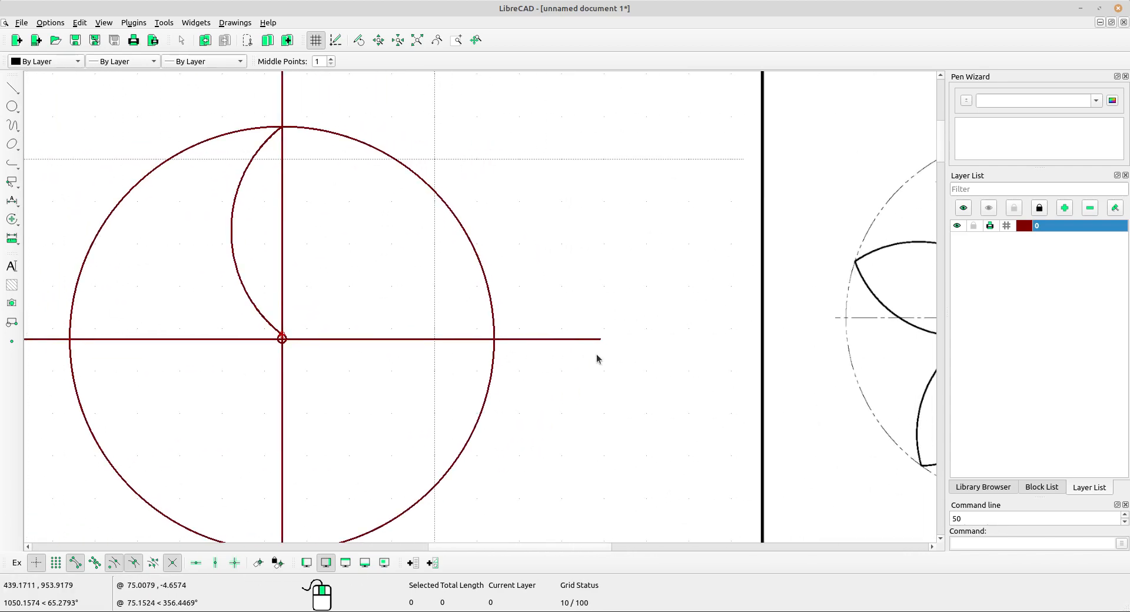
left_click(228, 262)
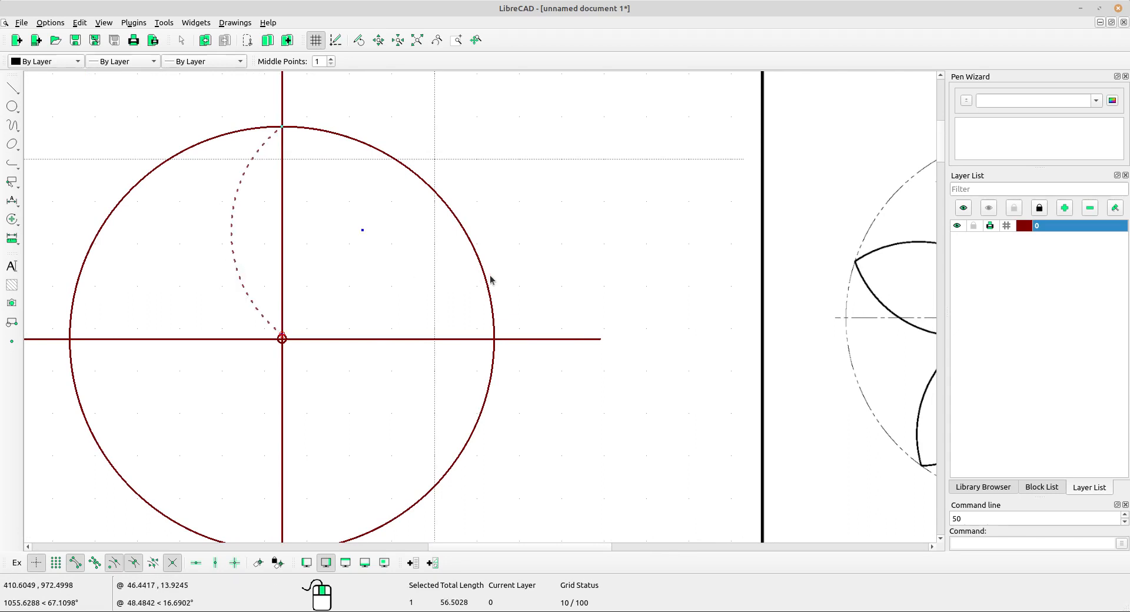
middle_click_drag(468, 280, 458, 282)
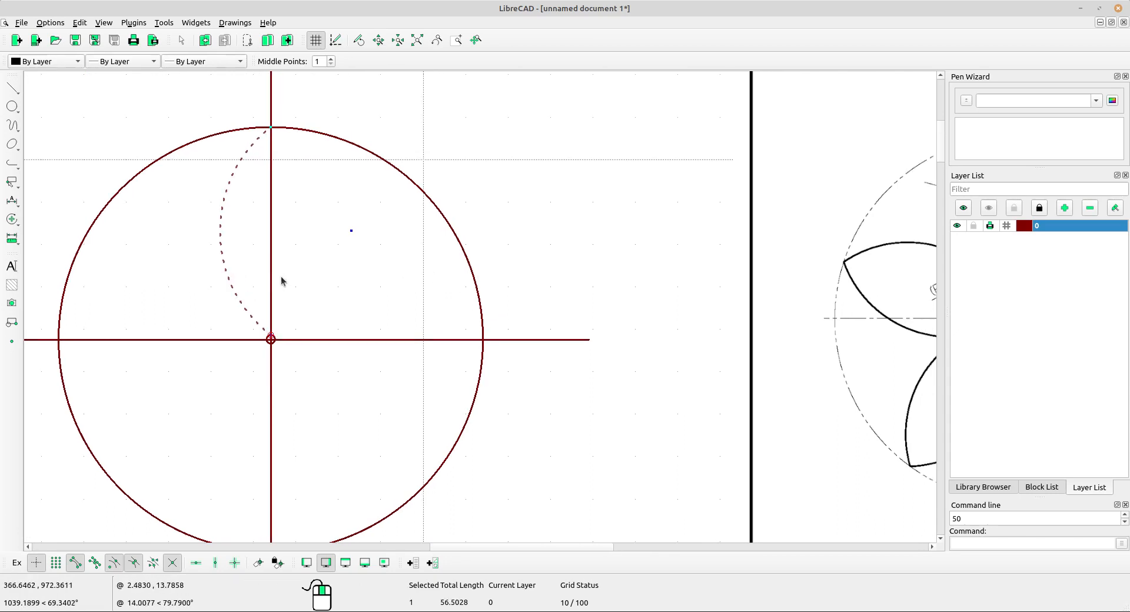
left_click(243, 253)
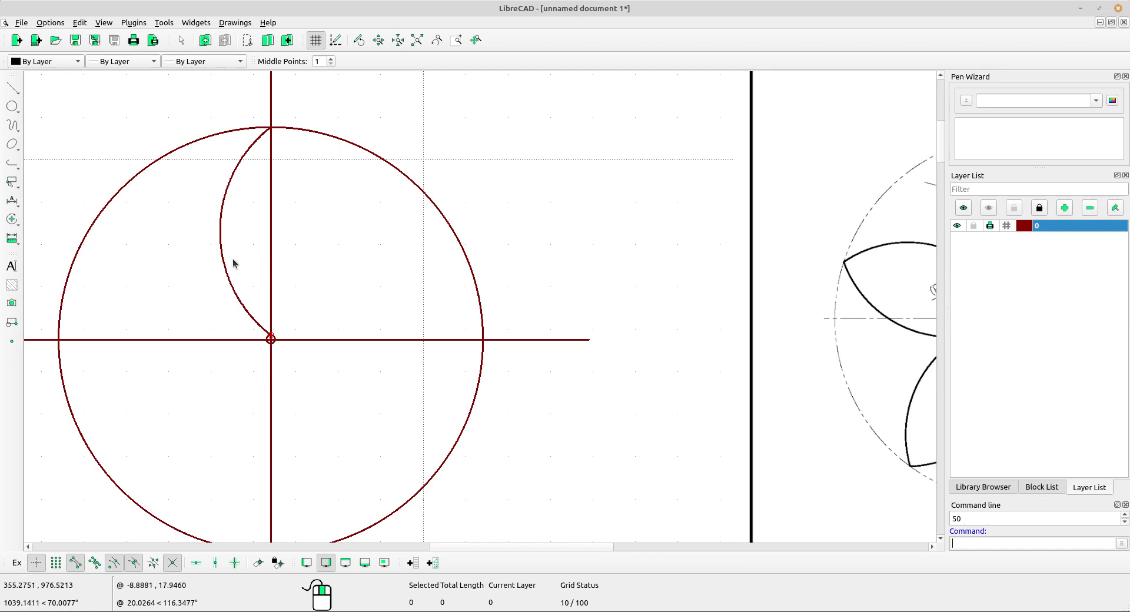
left_click(238, 254)
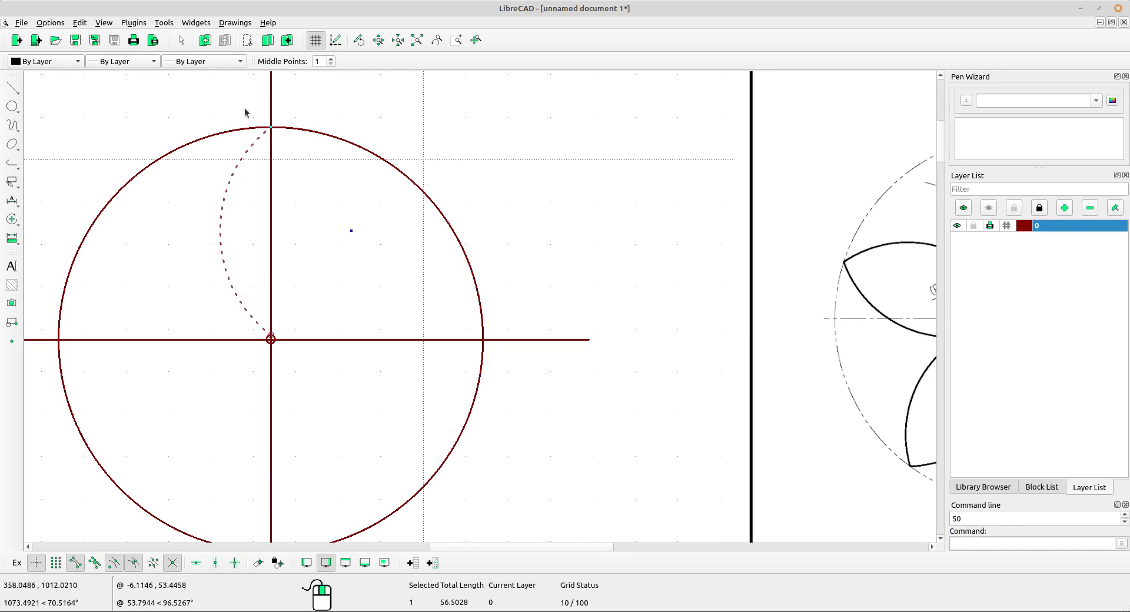
left_click(11, 219)
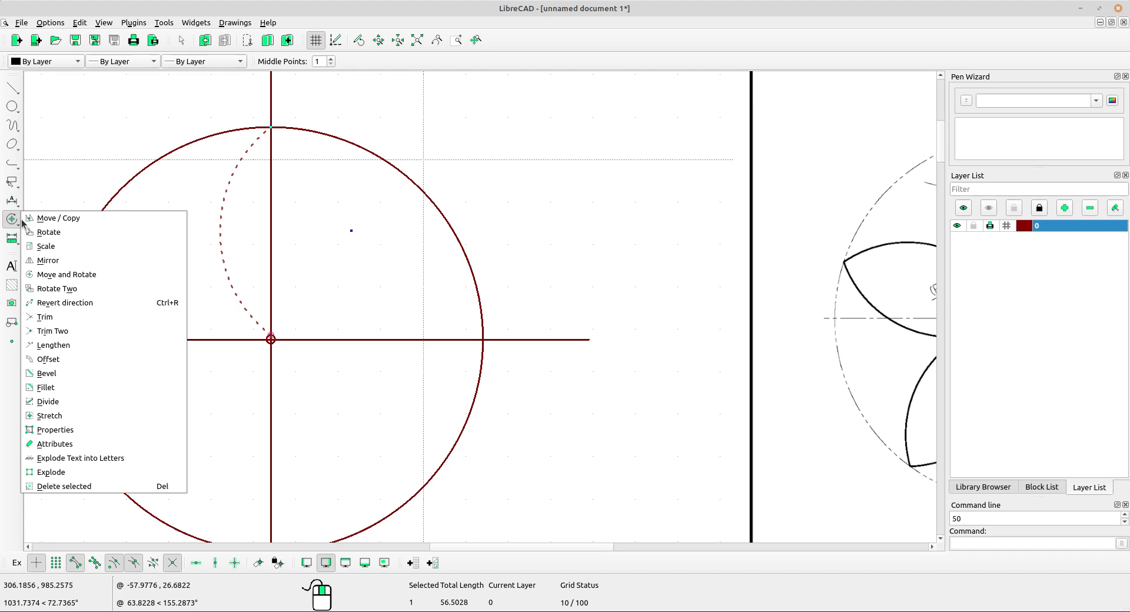
left_click(62, 232)
scroll(282, 330, "up", 8)
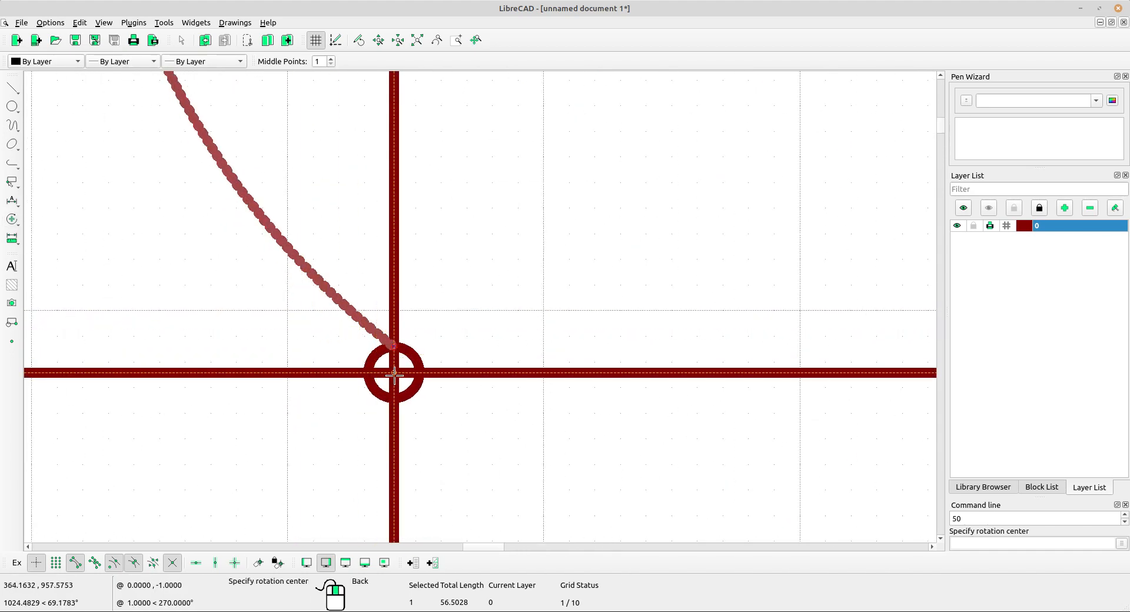
left_click(394, 373)
scroll(395, 368, "down", 2)
scroll(408, 361, "down", 9)
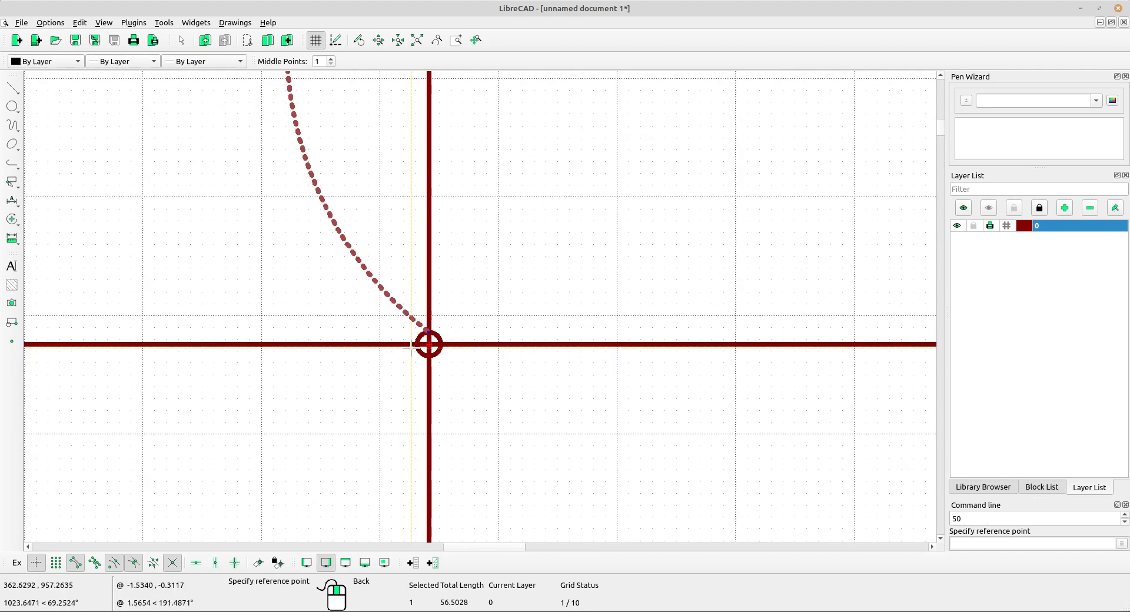
middle_click_drag(416, 343, 362, 420)
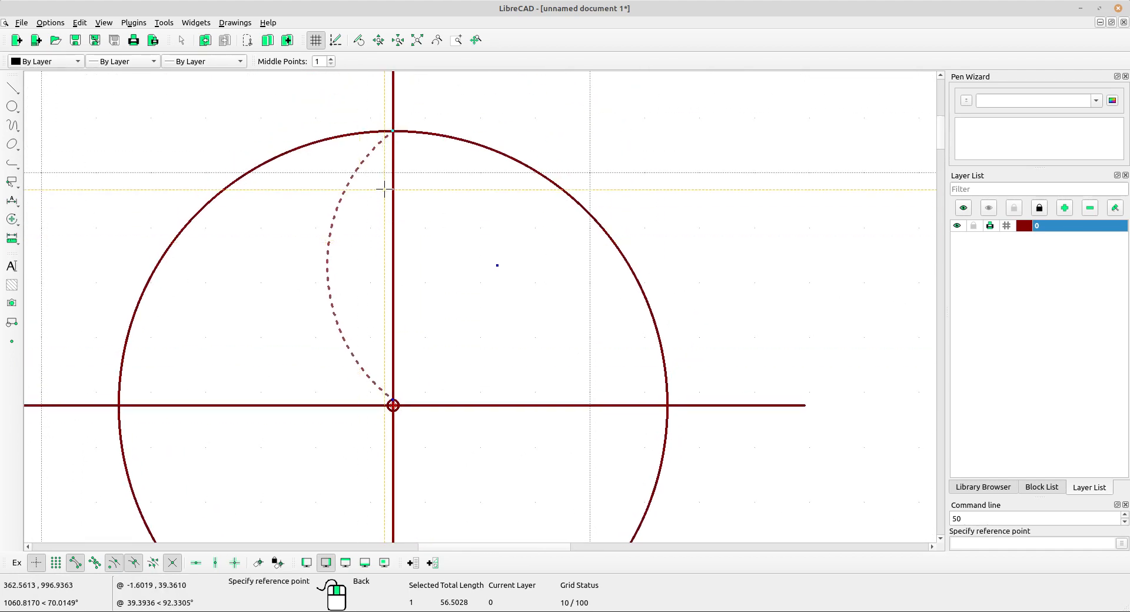
left_click(392, 130)
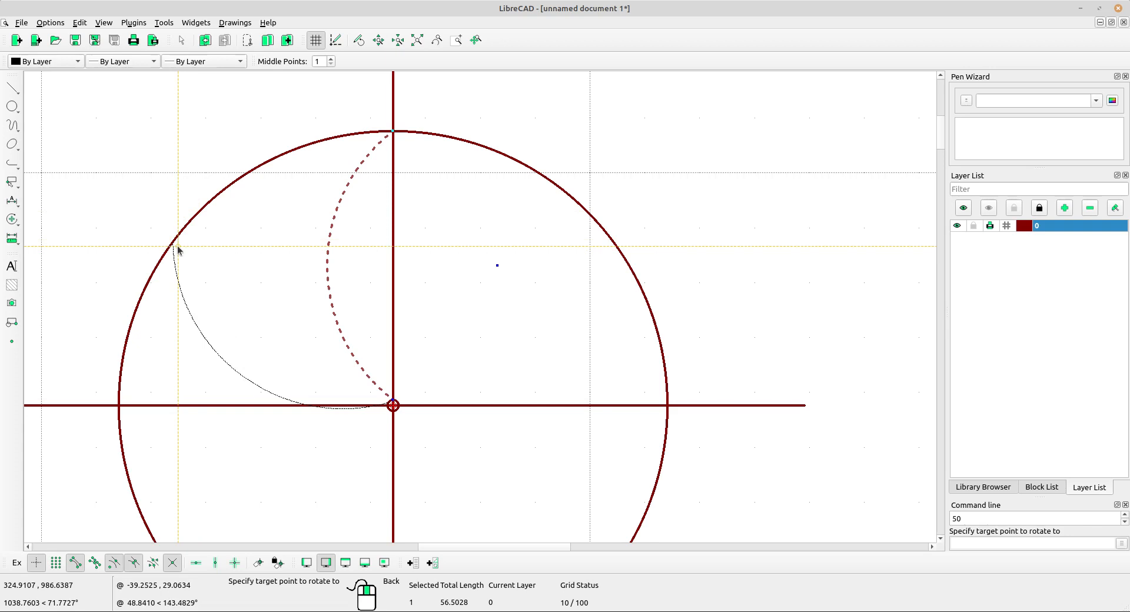
left_click(178, 246)
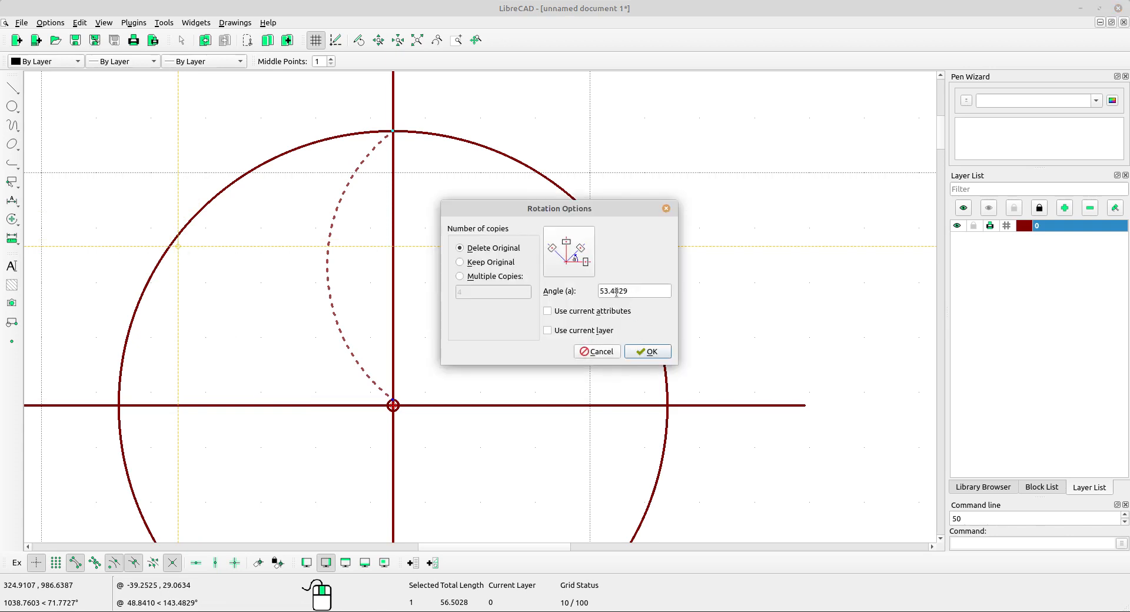
left_click_drag(633, 287, 601, 286)
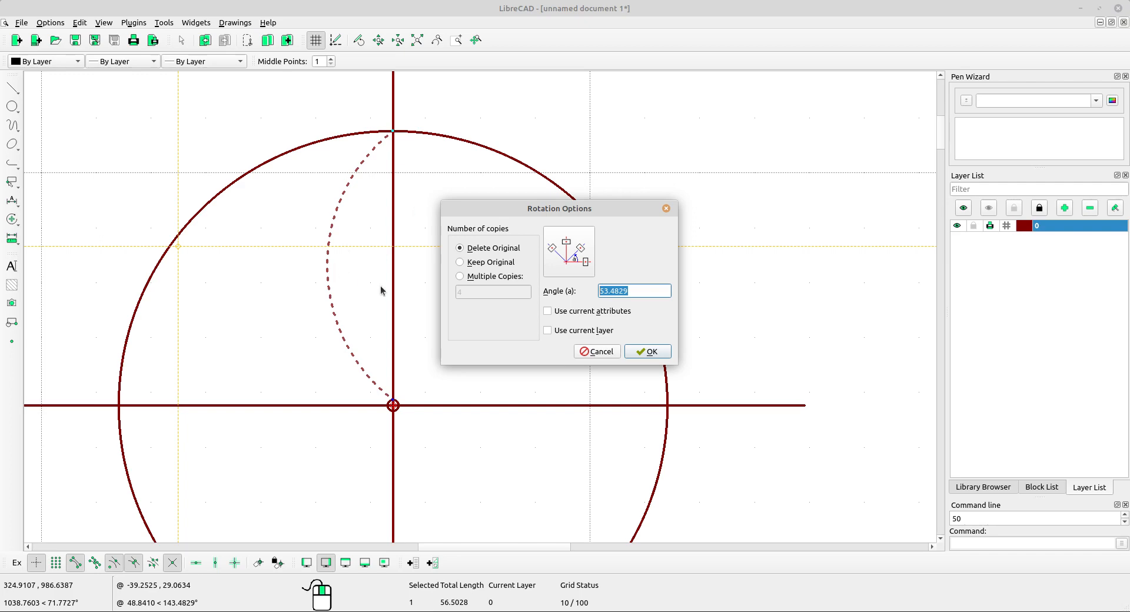
left_click(612, 355)
middle_click_drag(690, 343, 363, 309)
scroll(422, 298, "down", 5)
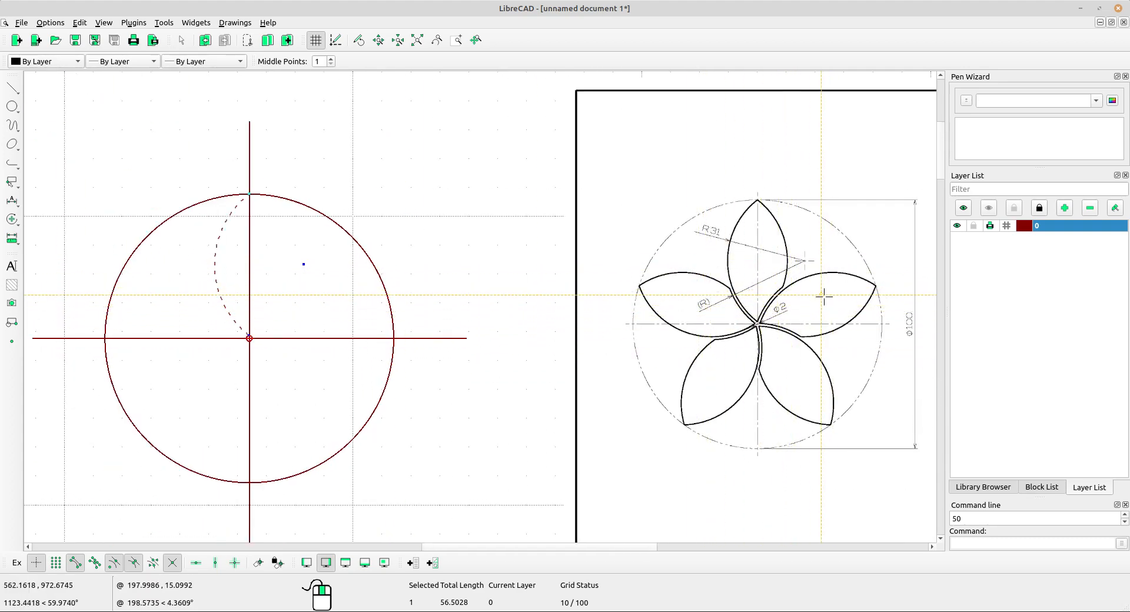
right_click(266, 290)
scroll(249, 339, "up", 1)
right_click(292, 292)
right_click(295, 286)
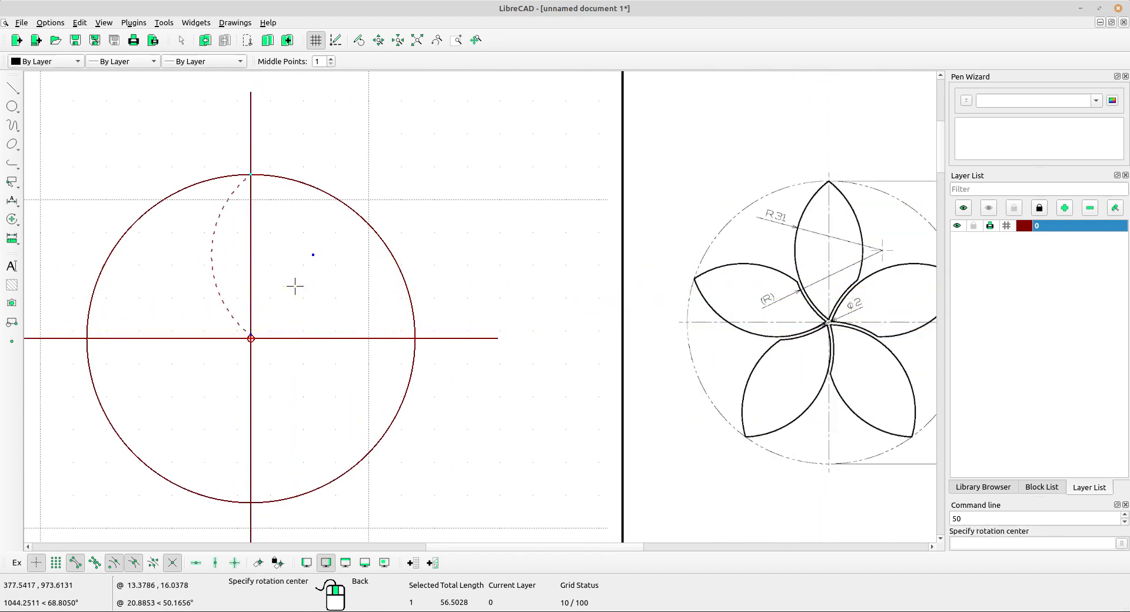
right_click(313, 290)
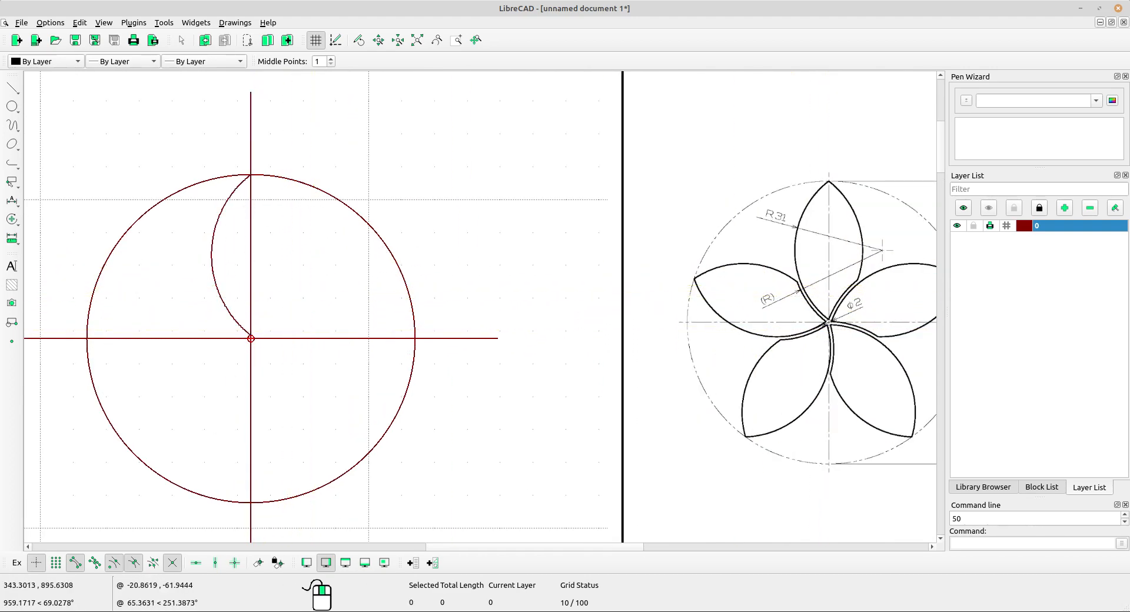
Step: Switch to the calculator and divide 360 by 5 to get the angle between petals
left_click(140, 611)
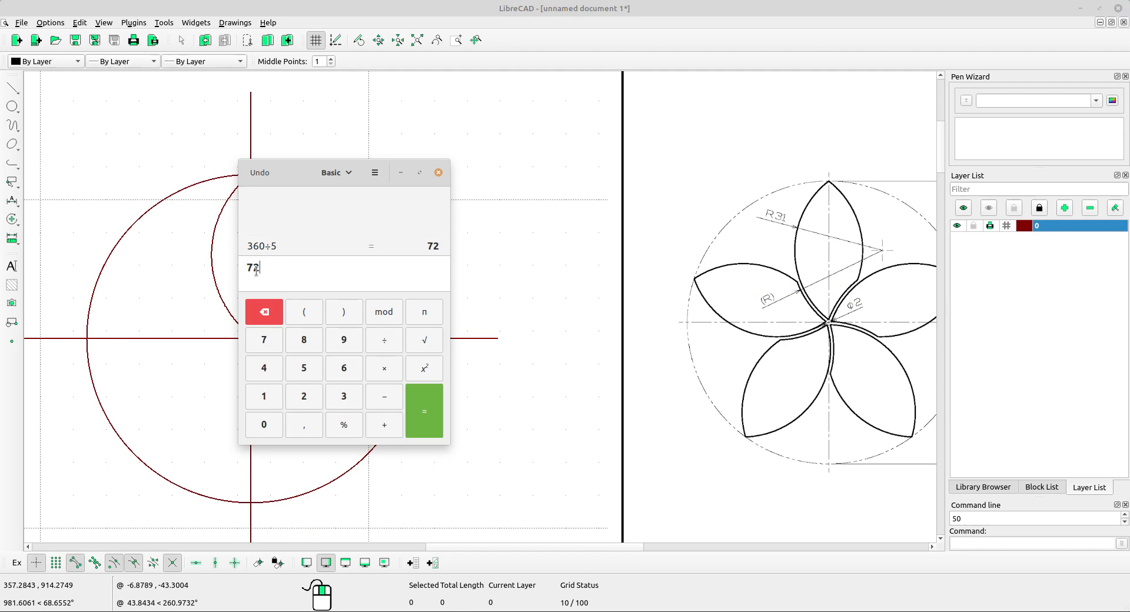
left_click(157, 282)
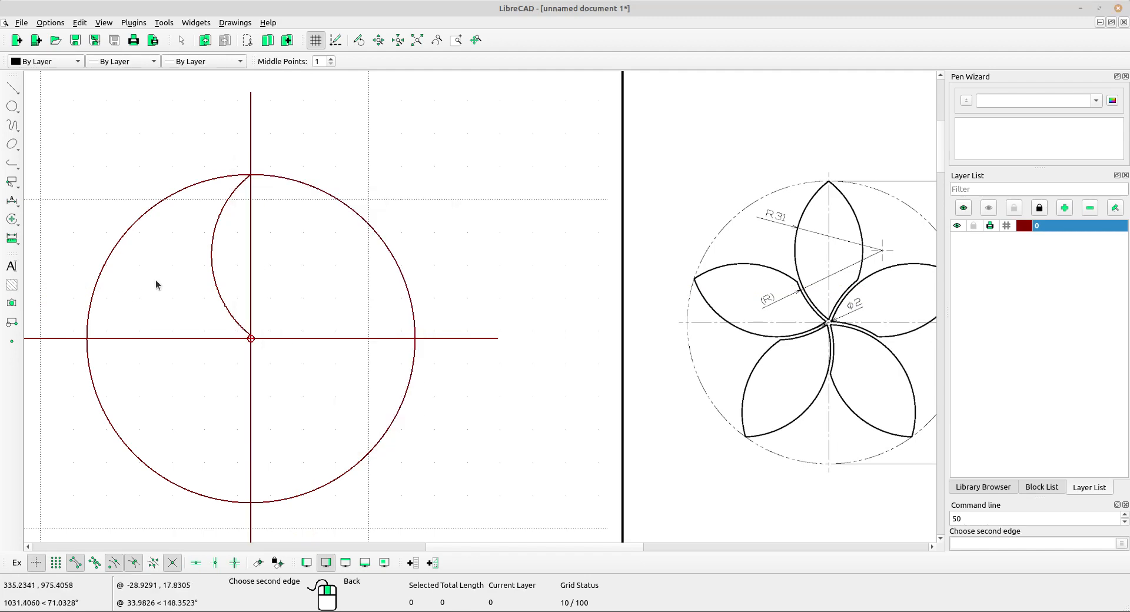
Step: Rotate the radius 31 arc 72° counterclockwise about the small circle's centre, keeping the original
scroll(224, 275, "up", 1)
scroll(224, 275, "up", 2)
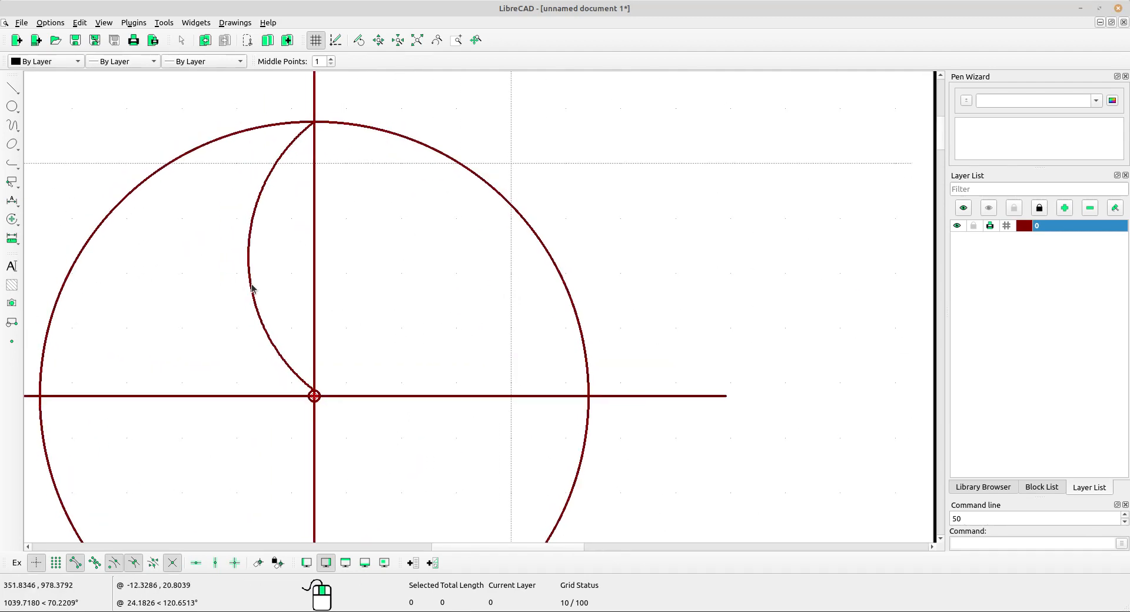
left_click(230, 262)
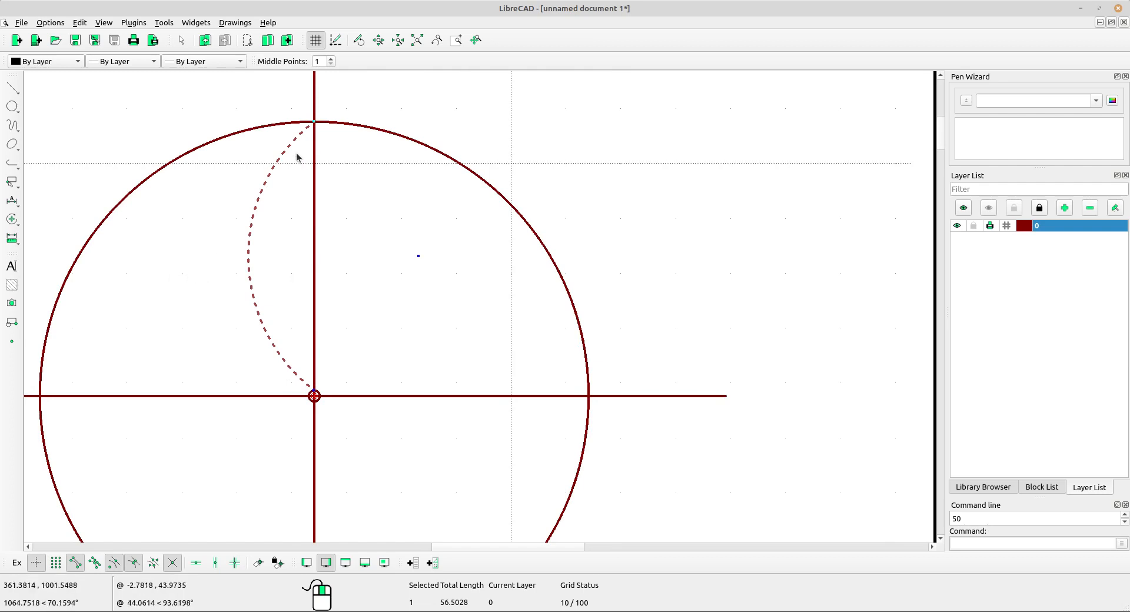
left_click(11, 219)
left_click(66, 238)
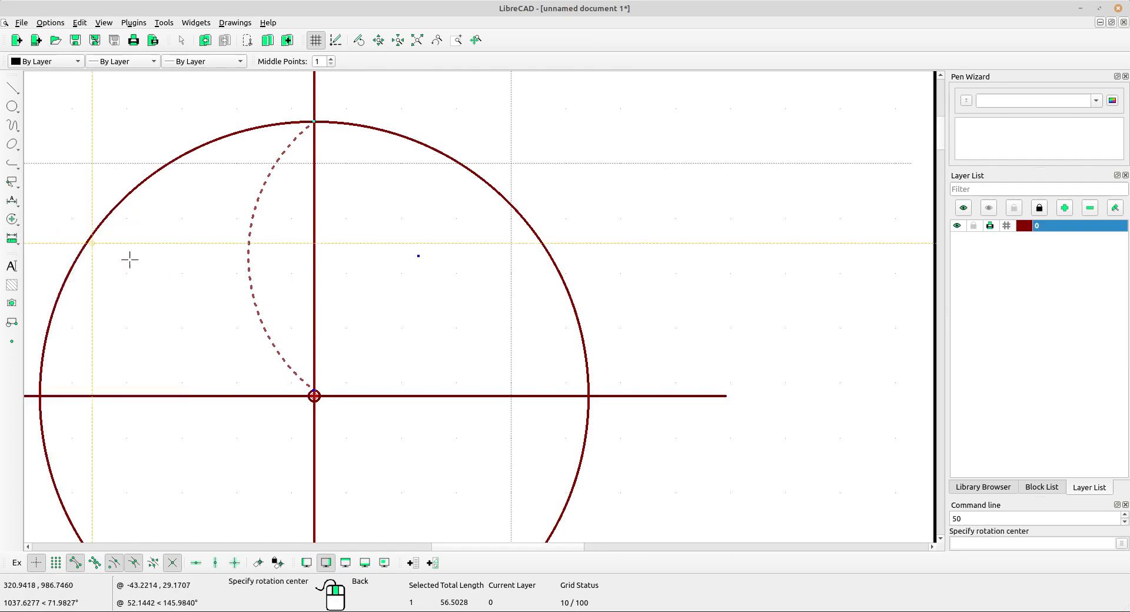
scroll(338, 401, "up", 5)
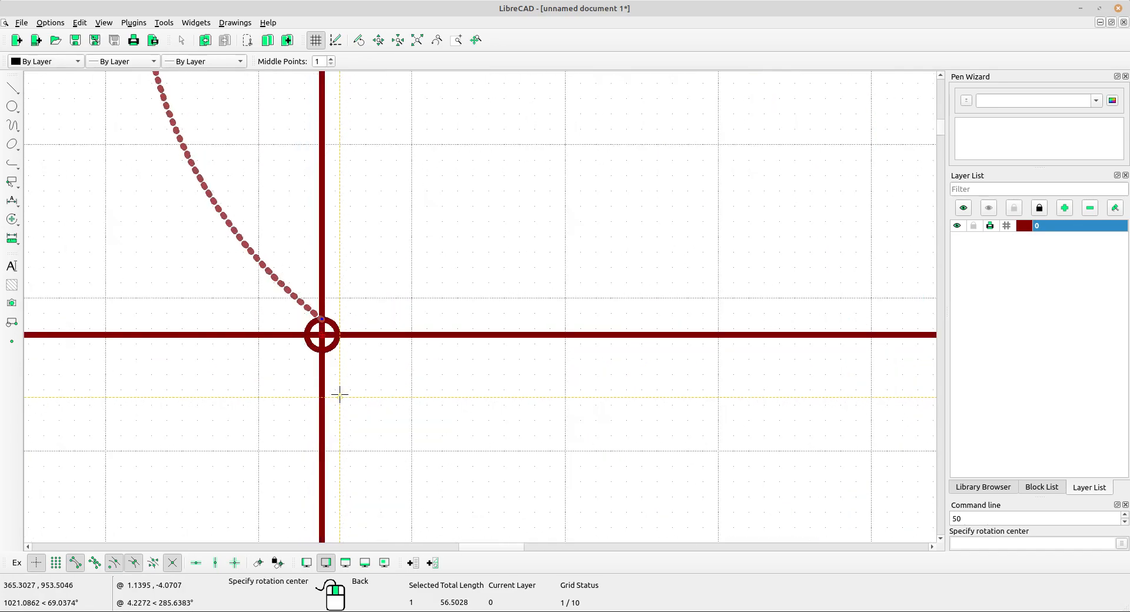
left_click(322, 335)
scroll(323, 328, "down", 5)
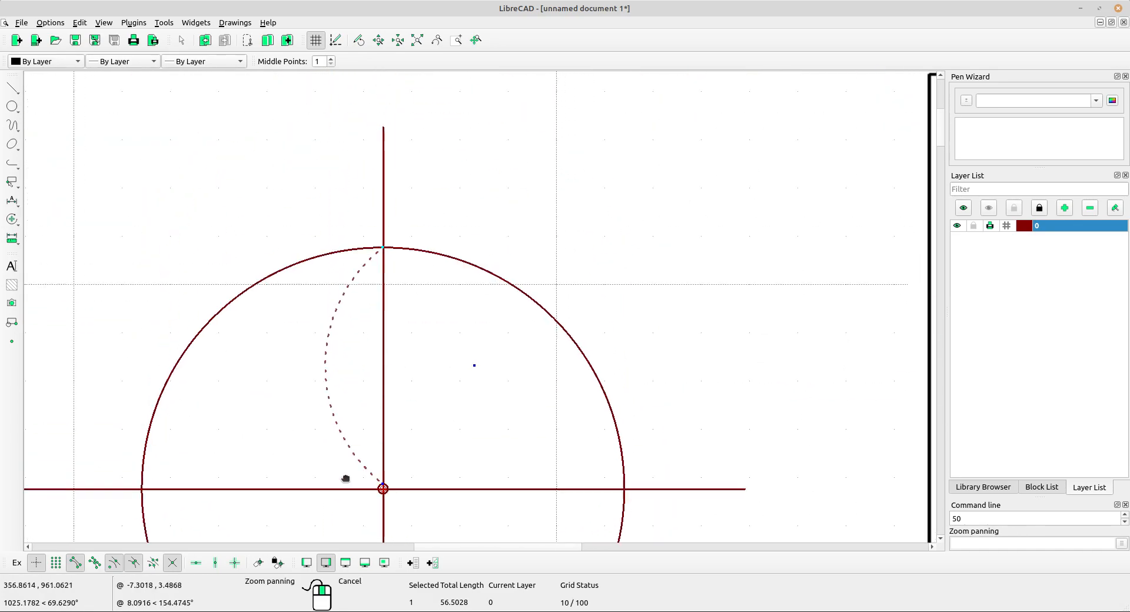
left_click(381, 254)
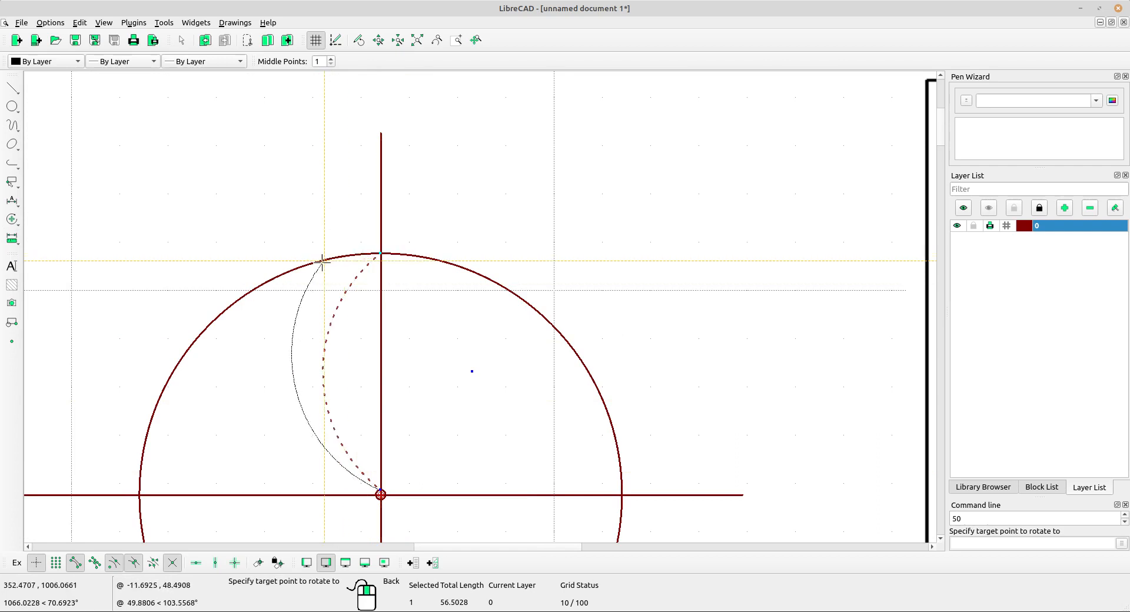
left_click(211, 324)
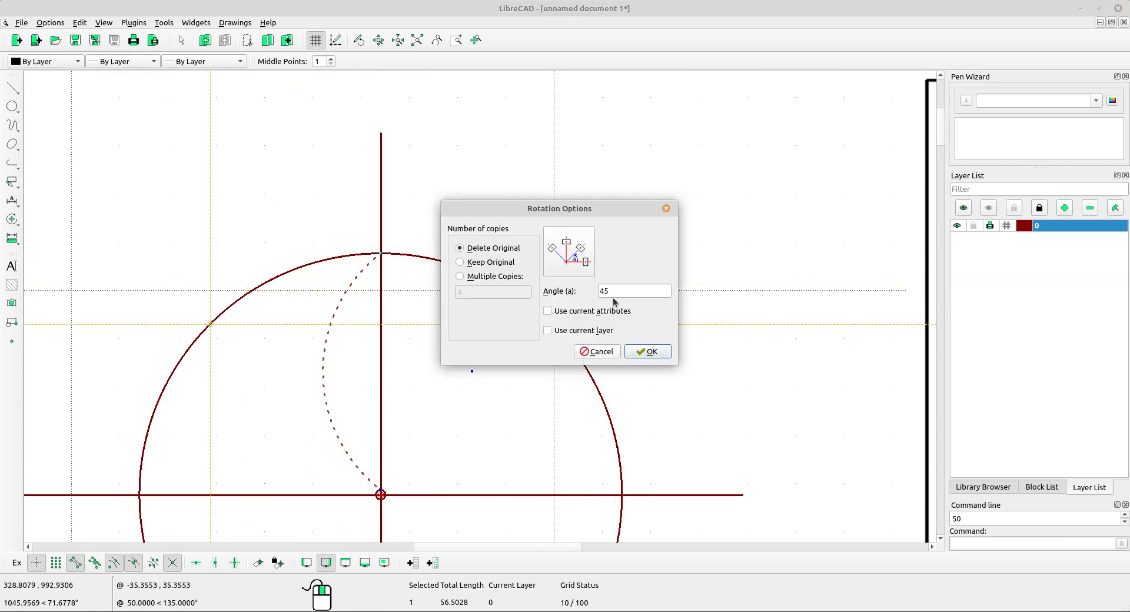
left_click_drag(615, 291, 565, 279)
left_click(482, 263)
left_click(651, 352)
Step: Mirror the rotated arc across the line joining its outer and inner endpoints, keeping the original
scroll(462, 445, "down", 2)
middle_click_drag(462, 444, 419, 288)
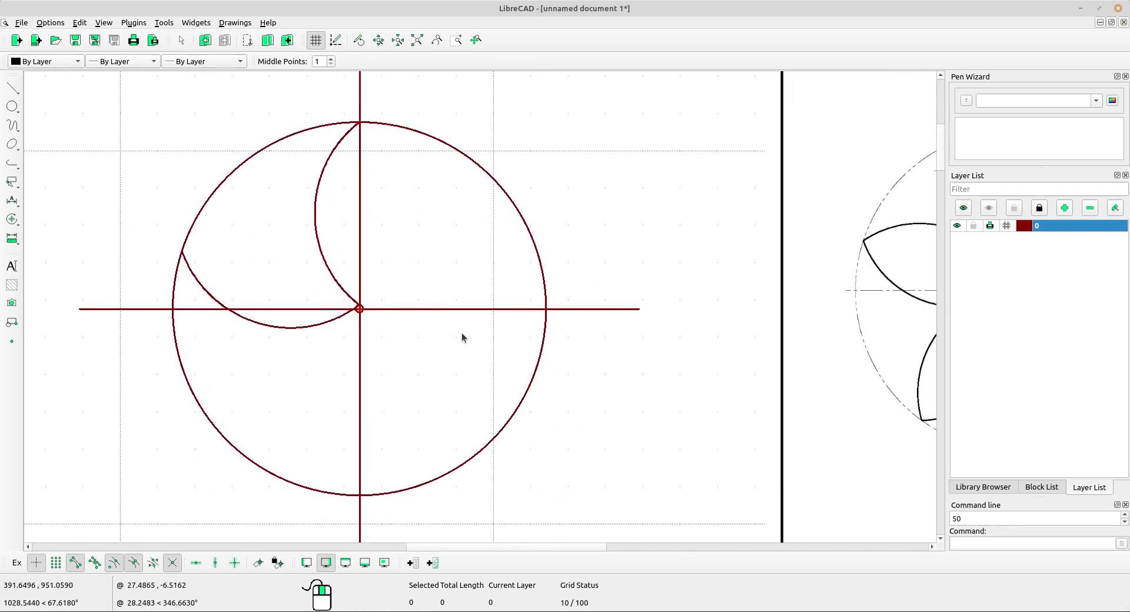
middle_click_drag(462, 338, 440, 328)
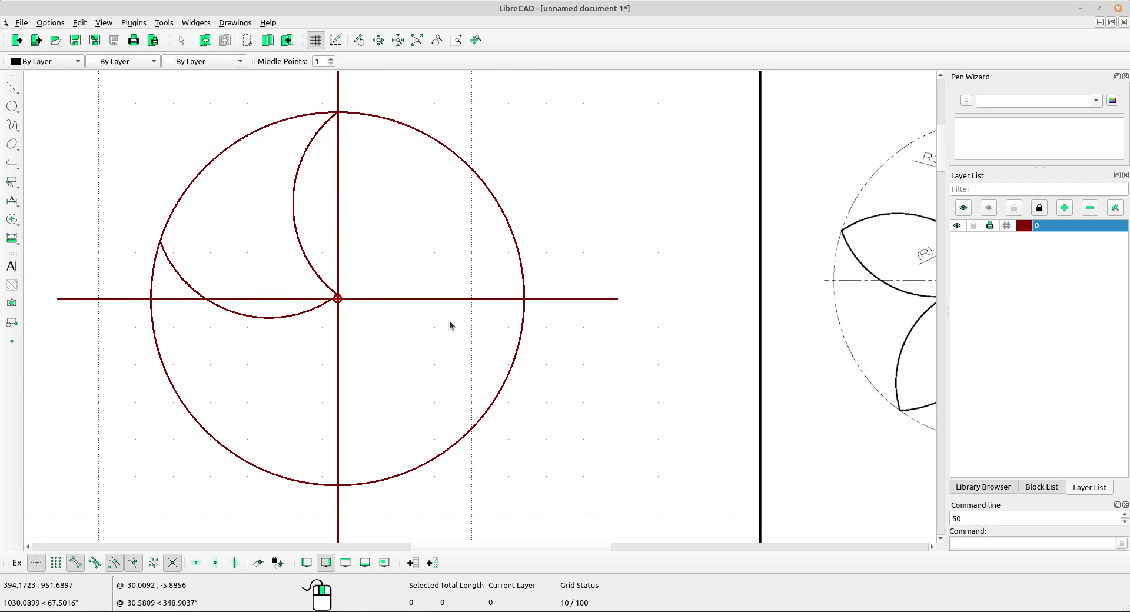
scroll(241, 306, "up", 2)
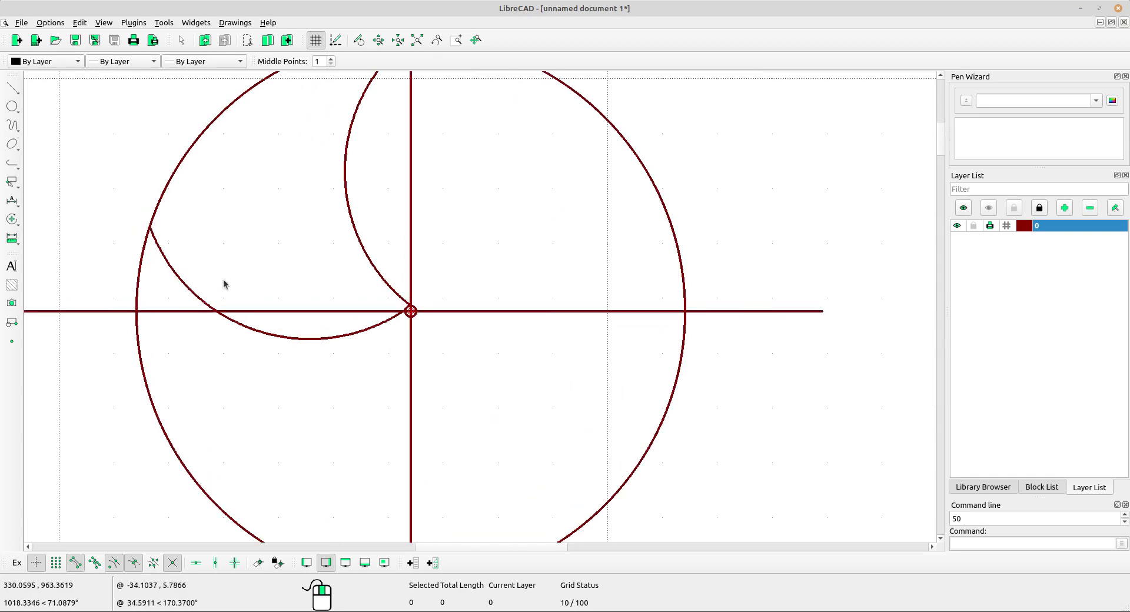
left_click(165, 277)
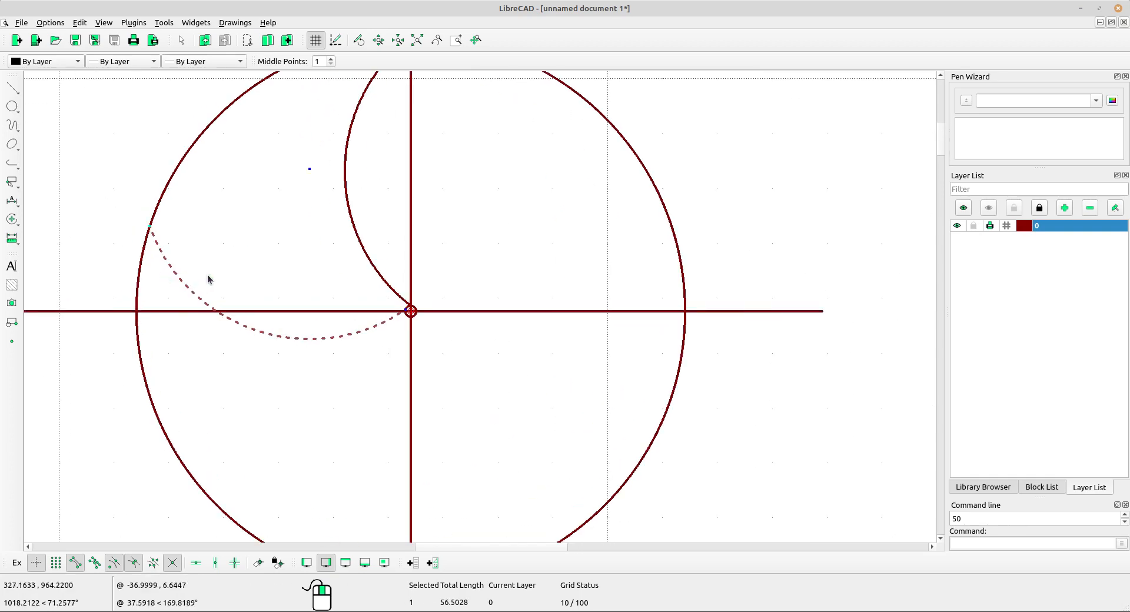
middle_click_drag(256, 289, 234, 293)
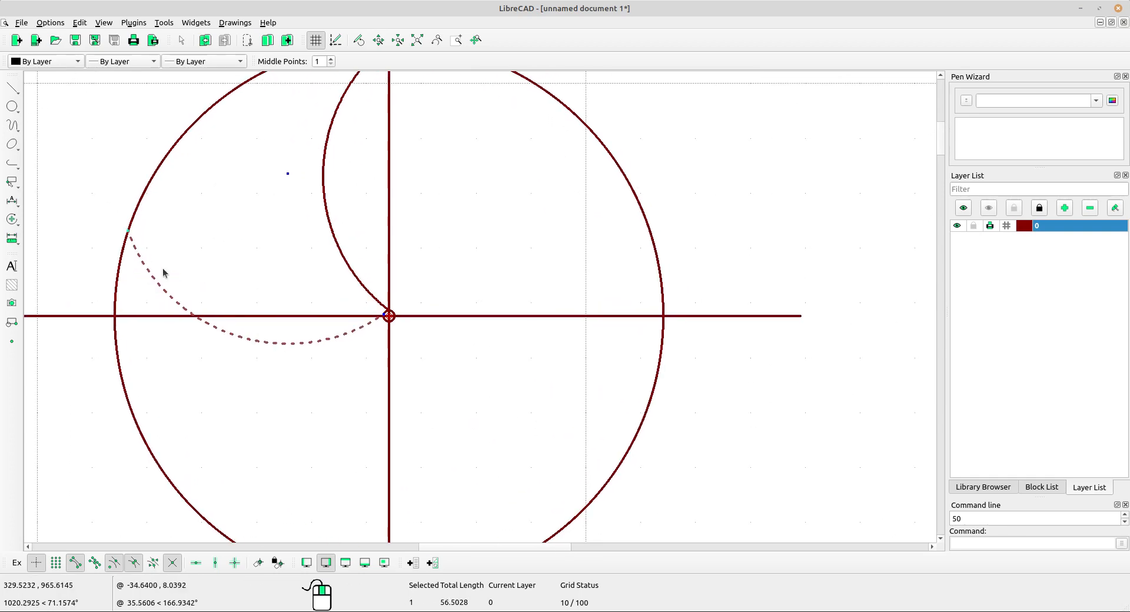
left_click(12, 219)
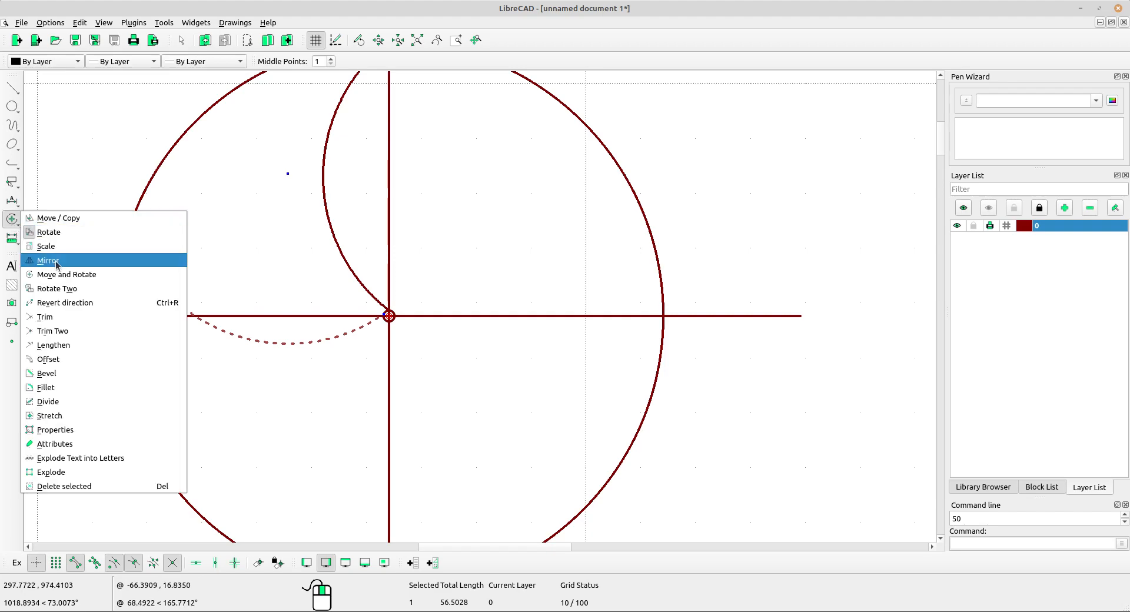
left_click(57, 265)
scroll(127, 234, "up", 3)
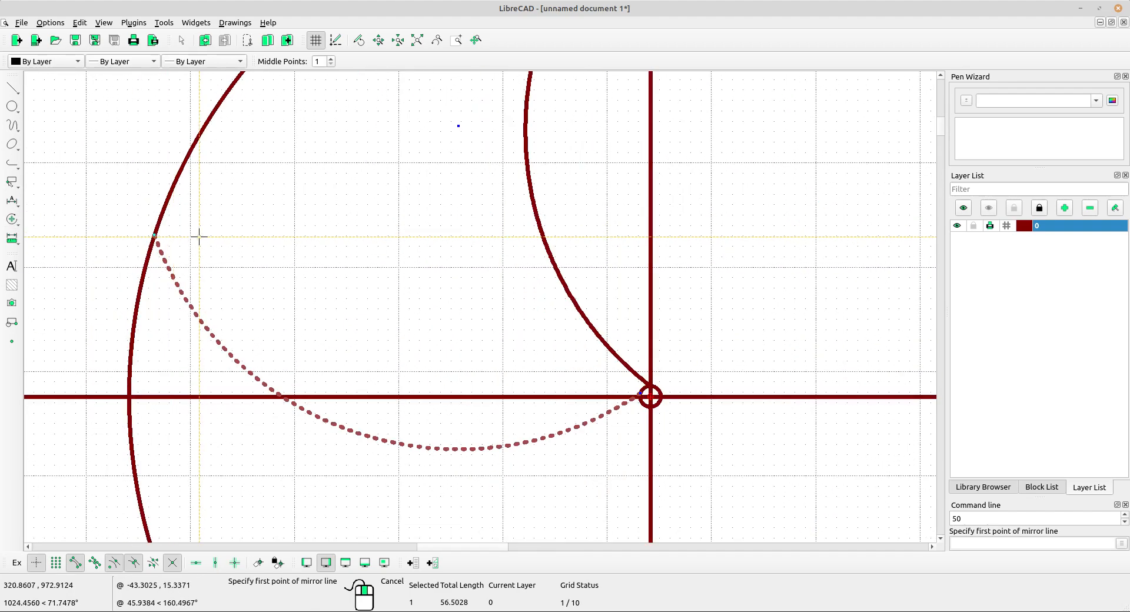
left_click(154, 236)
middle_click_drag(343, 316, 126, 184)
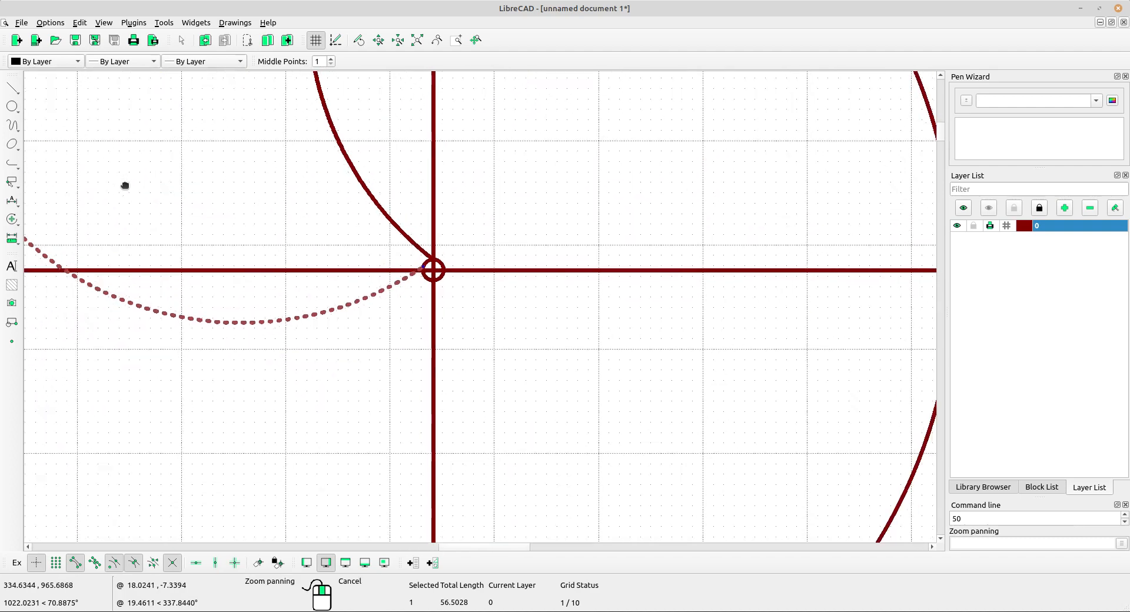
scroll(434, 260, "up", 6)
scroll(434, 261, "up", 1)
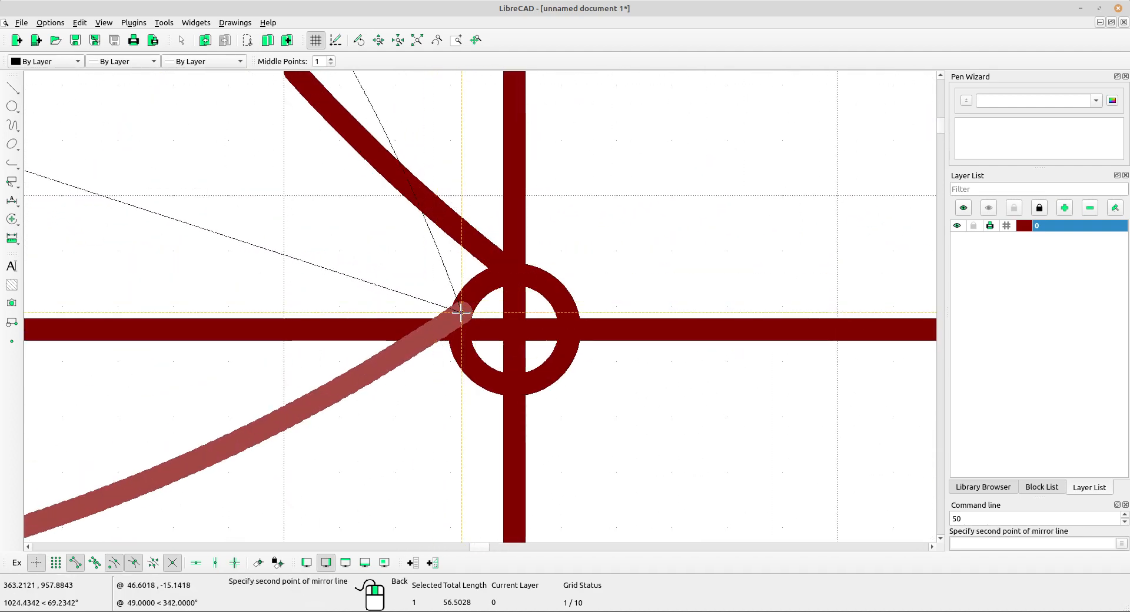
left_click(461, 313)
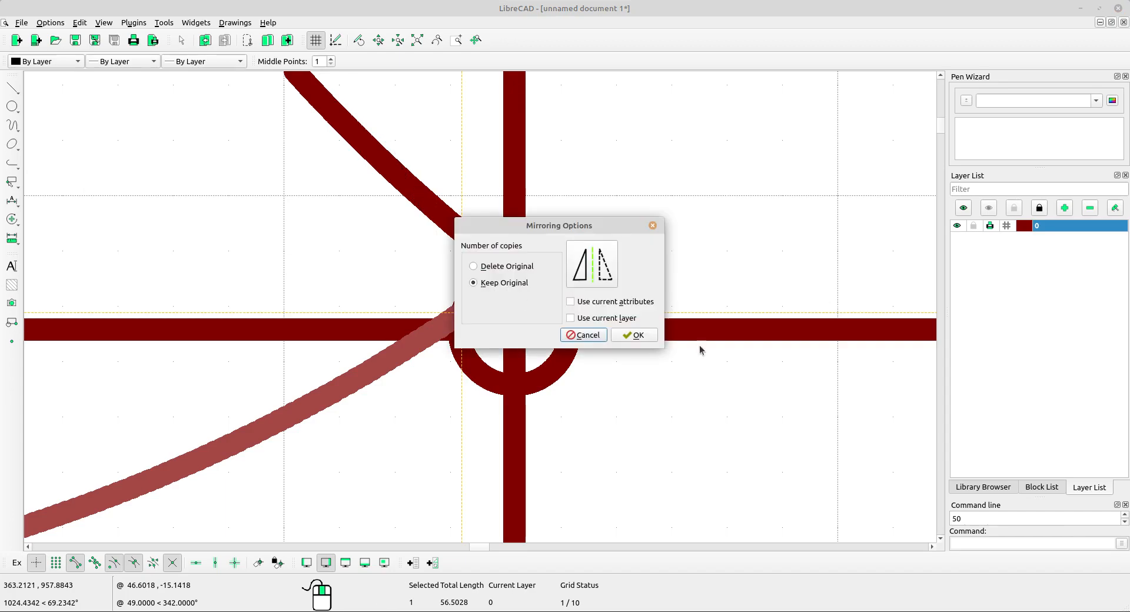
left_click(650, 340)
Step: Compare the closed left petal and the arc crossings near the centre with the reference flower
scroll(498, 173, "down", 10)
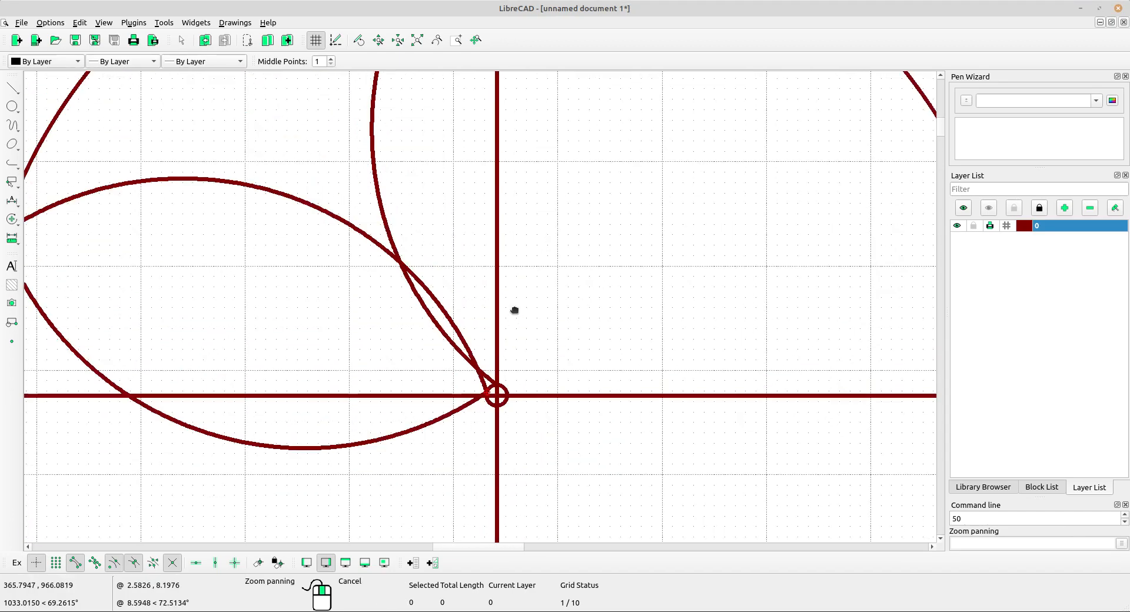
middle_click_drag(526, 317, 441, 219)
scroll(472, 216, "up", 3)
scroll(465, 235, "down", 9)
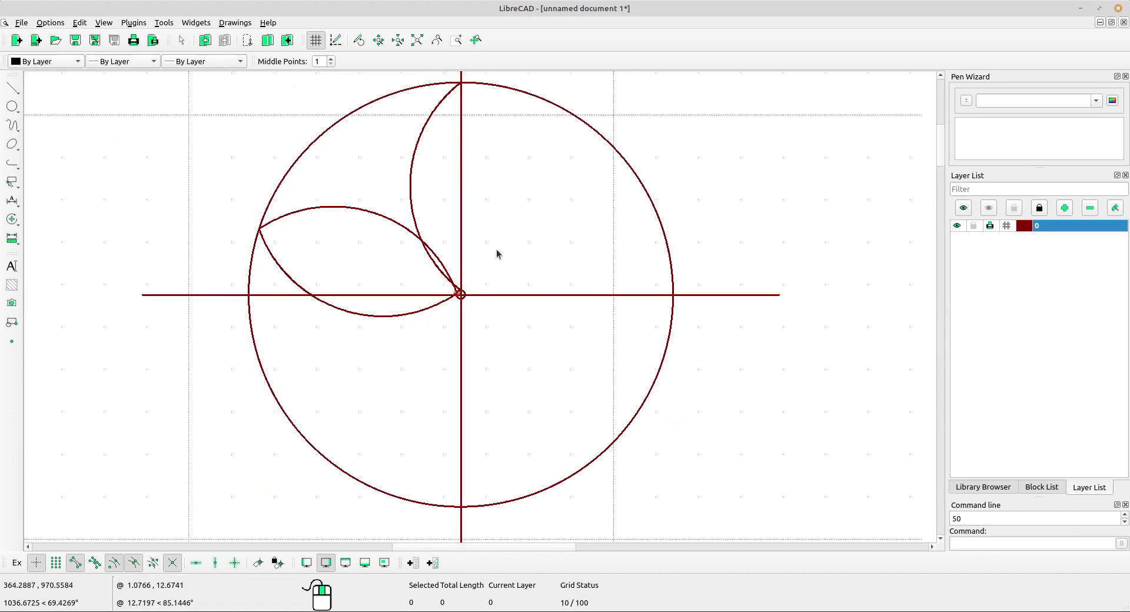
middle_click_drag(671, 309, 498, 318)
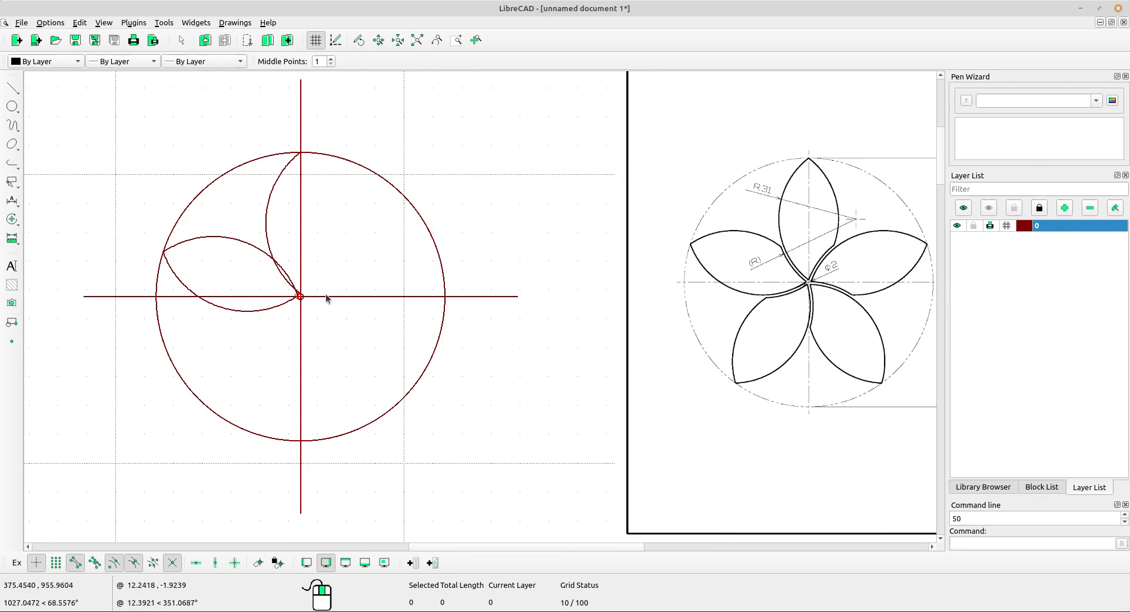
scroll(289, 290, "up", 2)
middle_click_drag(442, 315, 424, 306)
scroll(336, 257, "up", 1)
middle_click_drag(337, 257, 321, 253)
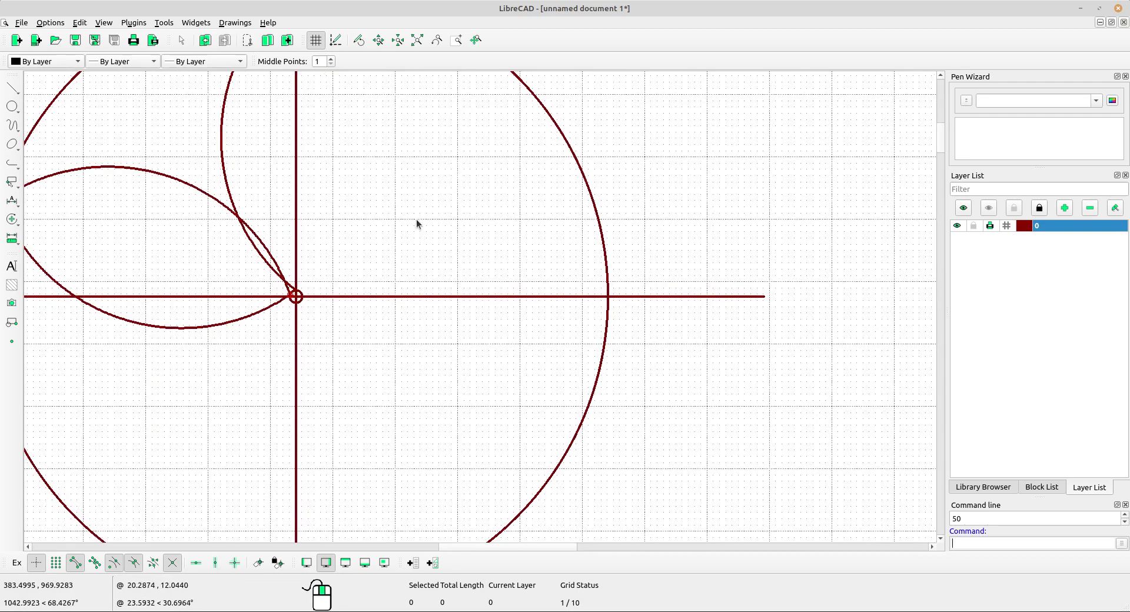
Step: Copy the upper radius 31 arc from its inner endpoint to the left petal's inner endpoint on the small circle, keeping the original
left_click_drag(242, 162, 200, 146)
middle_click_drag(290, 174, 308, 289)
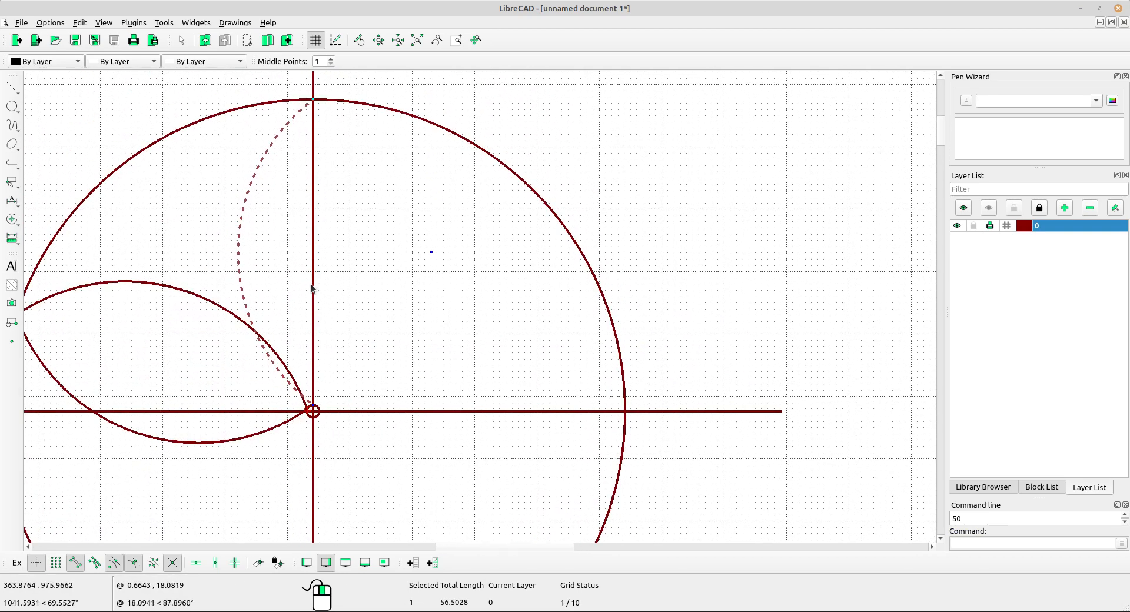
scroll(262, 317, "up", 2)
middle_click_drag(276, 335, 277, 292)
left_click(12, 221)
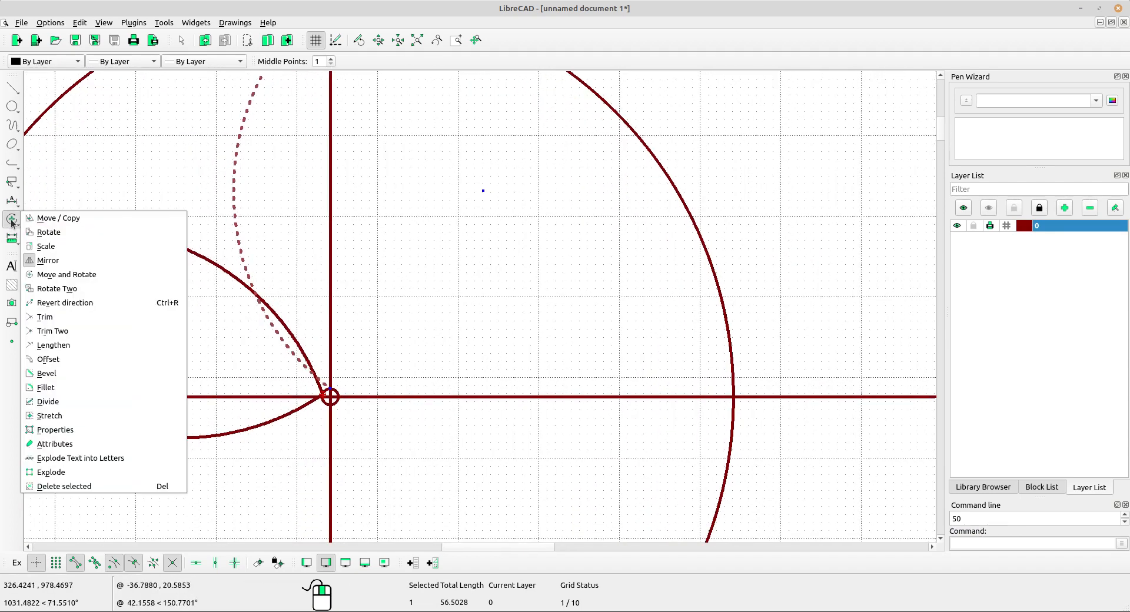
left_click(65, 219)
scroll(361, 421, "up", 3)
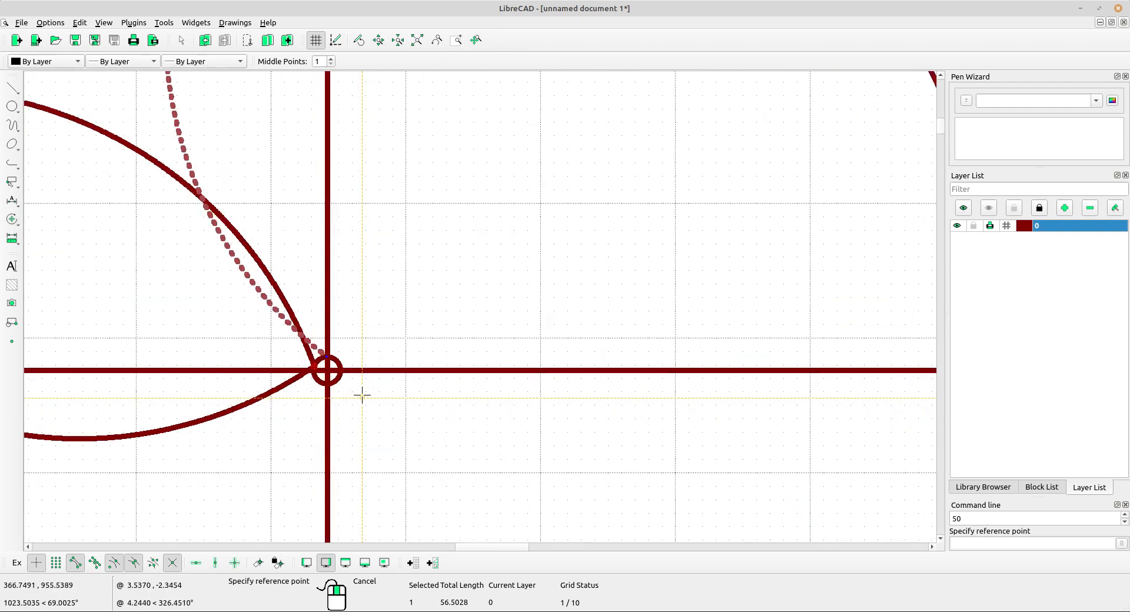
scroll(362, 396, "up", 3)
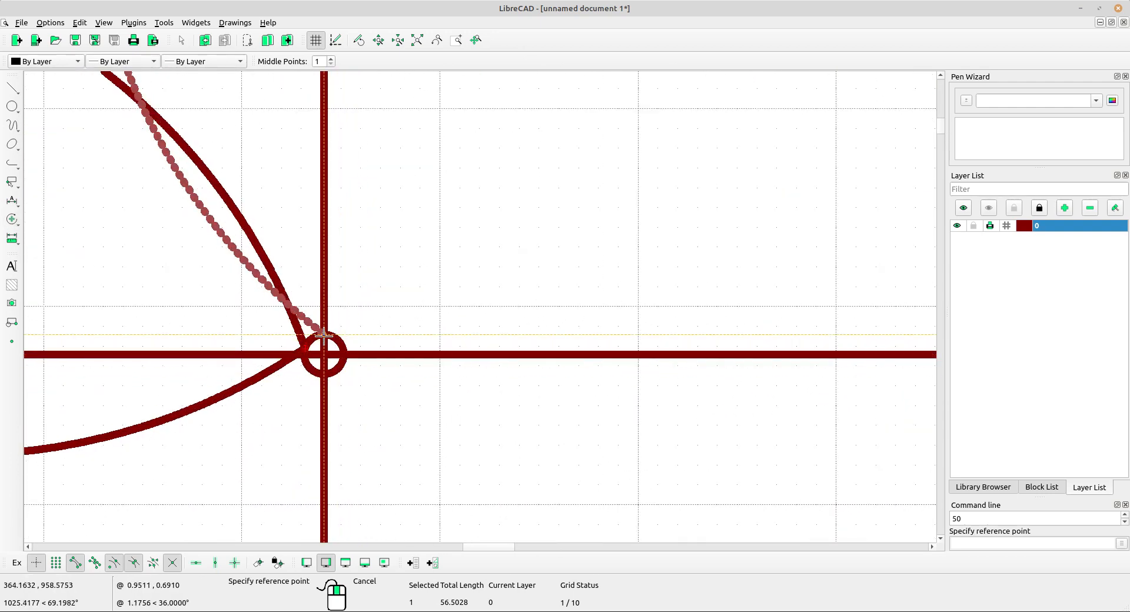
left_click(323, 333)
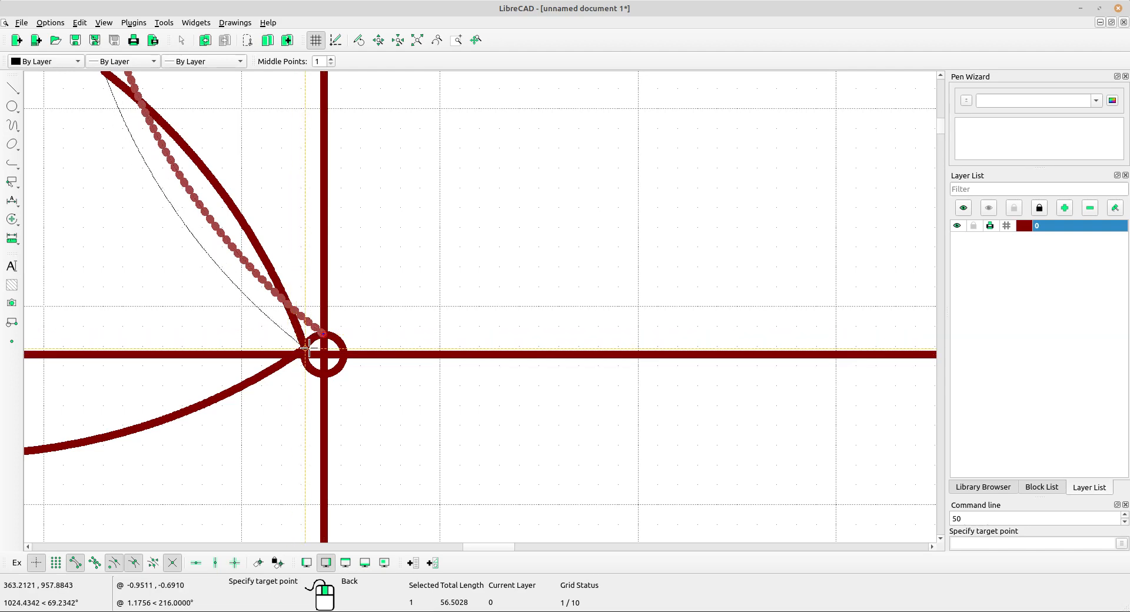
scroll(308, 348, "up", 5)
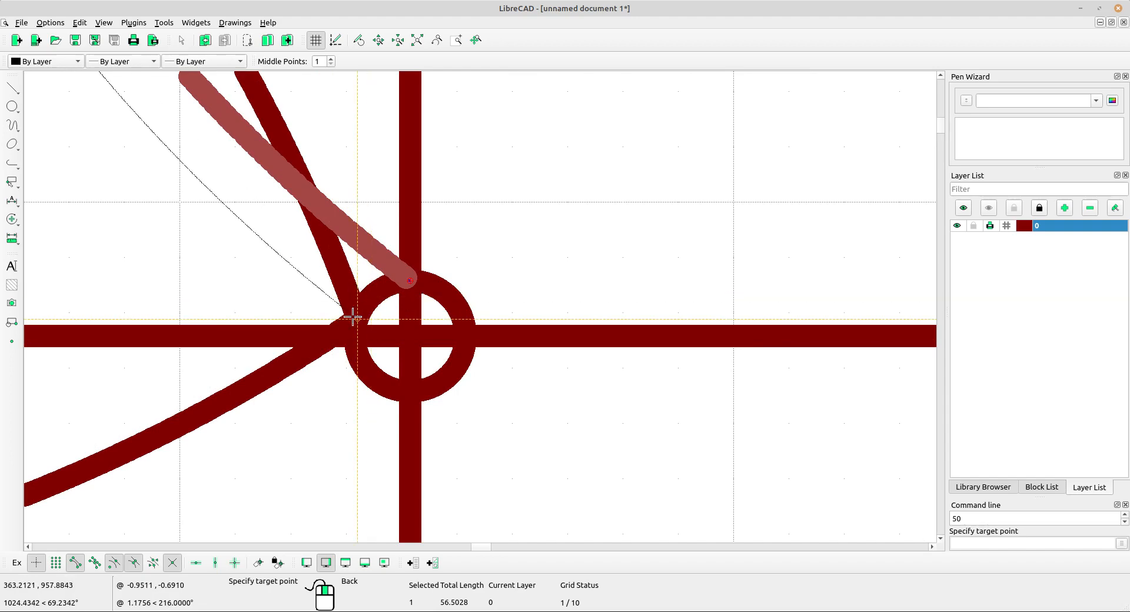
scroll(359, 318, "up", 3)
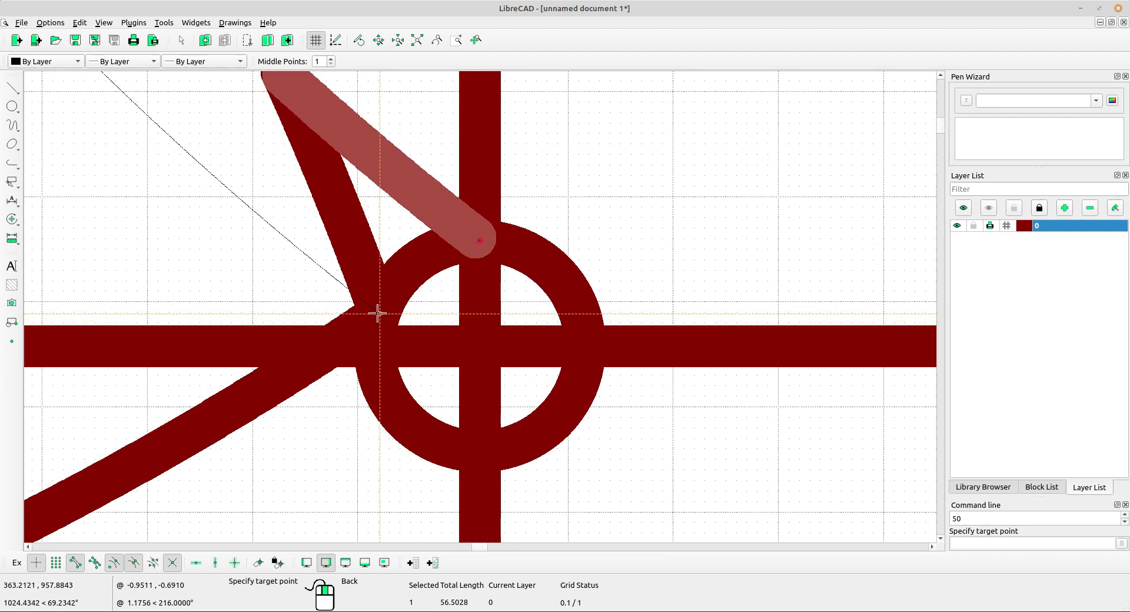
left_click(379, 317)
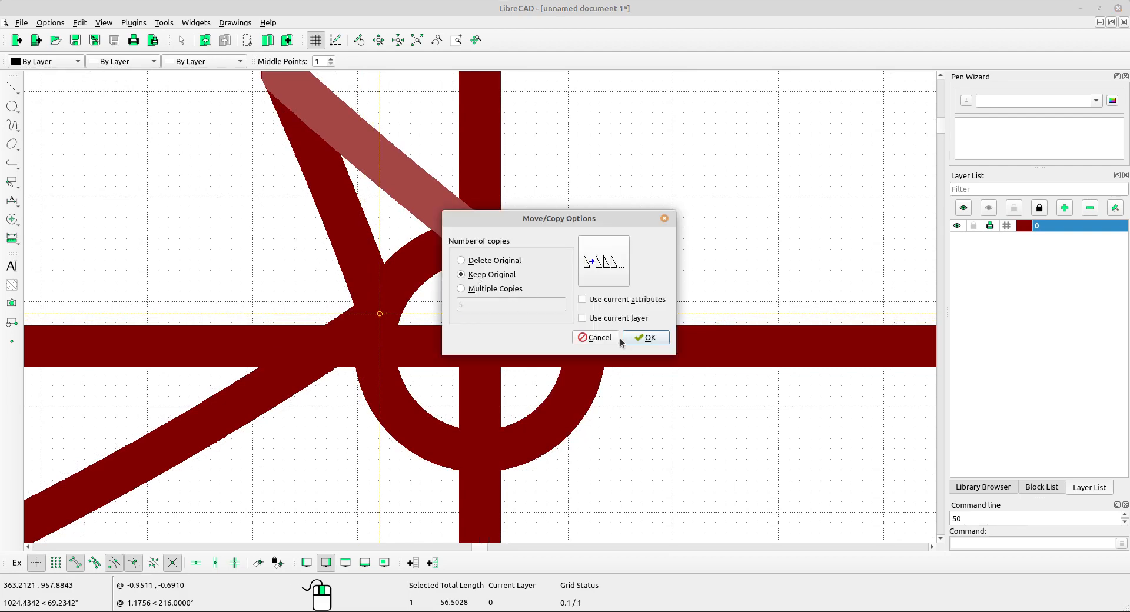
left_click(646, 337)
scroll(402, 290, "down", 10)
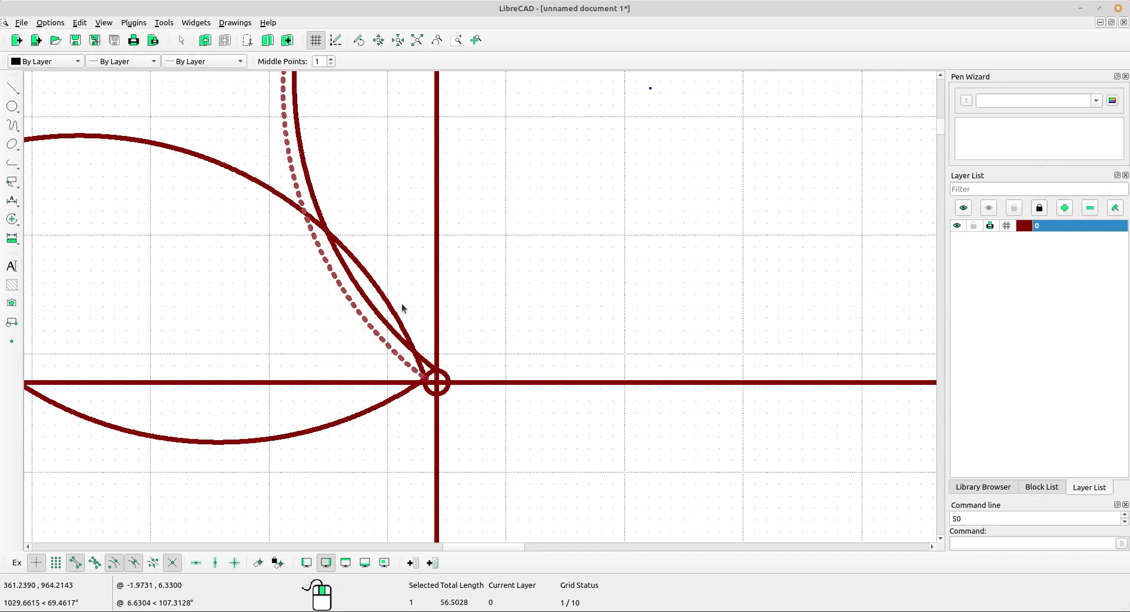
key("Escape")
Step: Trim the left petal's mirrored upper arc at the original upper radius 31 arc, keeping its outer portion
scroll(398, 306, "down", 2)
middle_click_drag(393, 310, 373, 352)
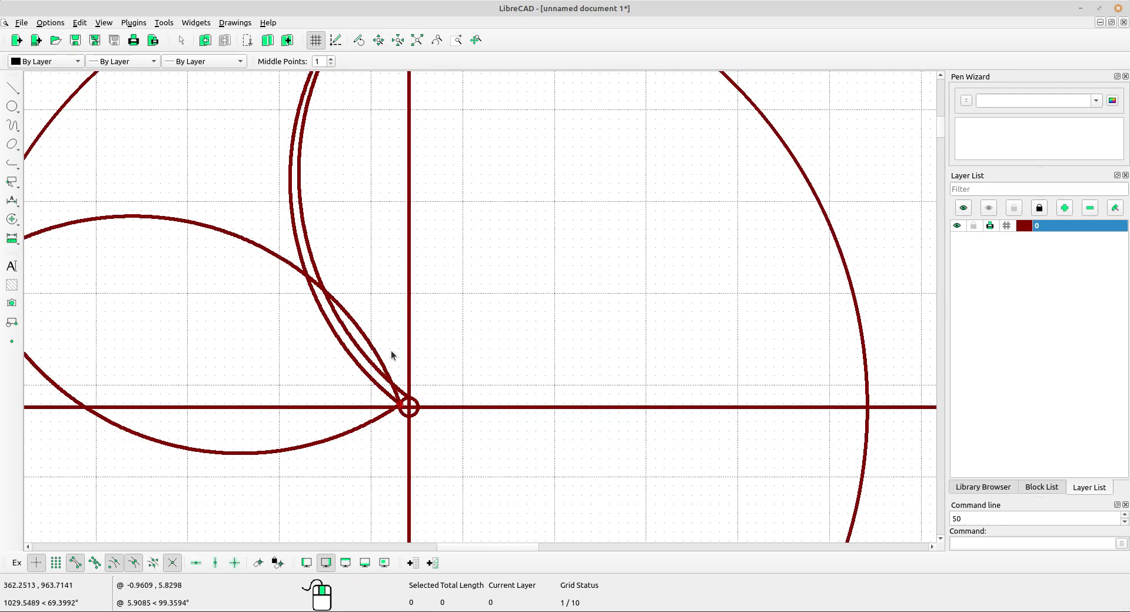
scroll(391, 351, "down", 3)
scroll(391, 325, "up", 3)
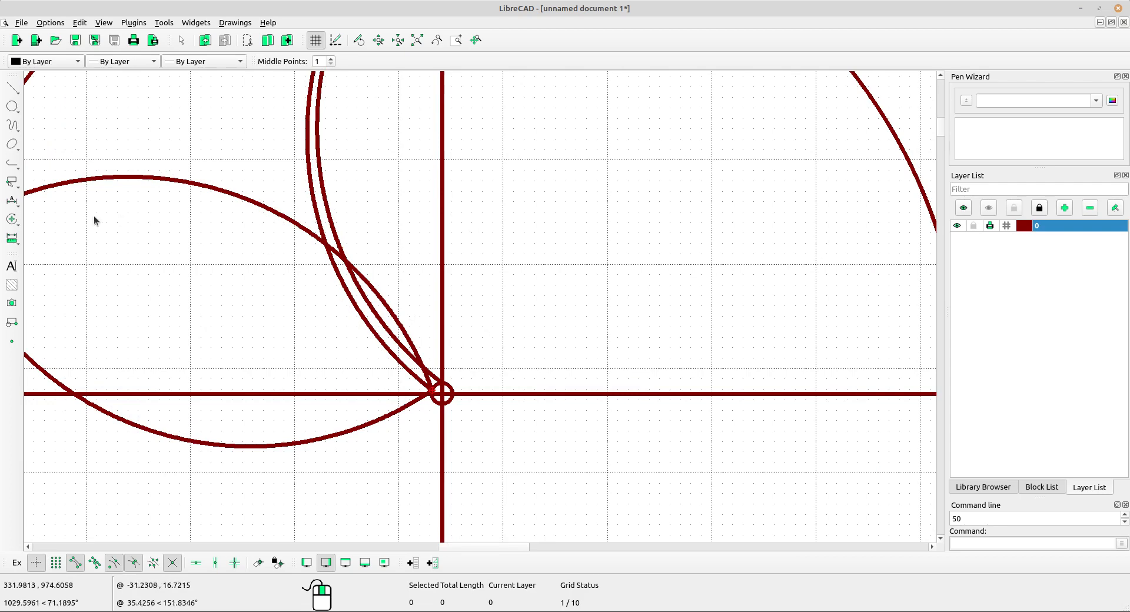
left_click(13, 220)
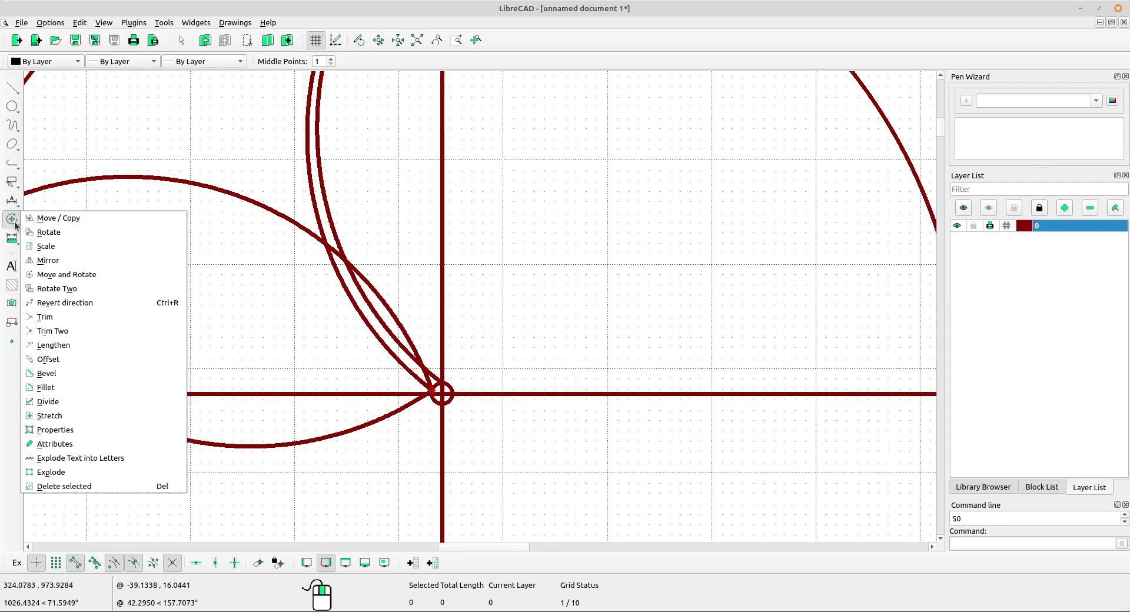
left_click(53, 318)
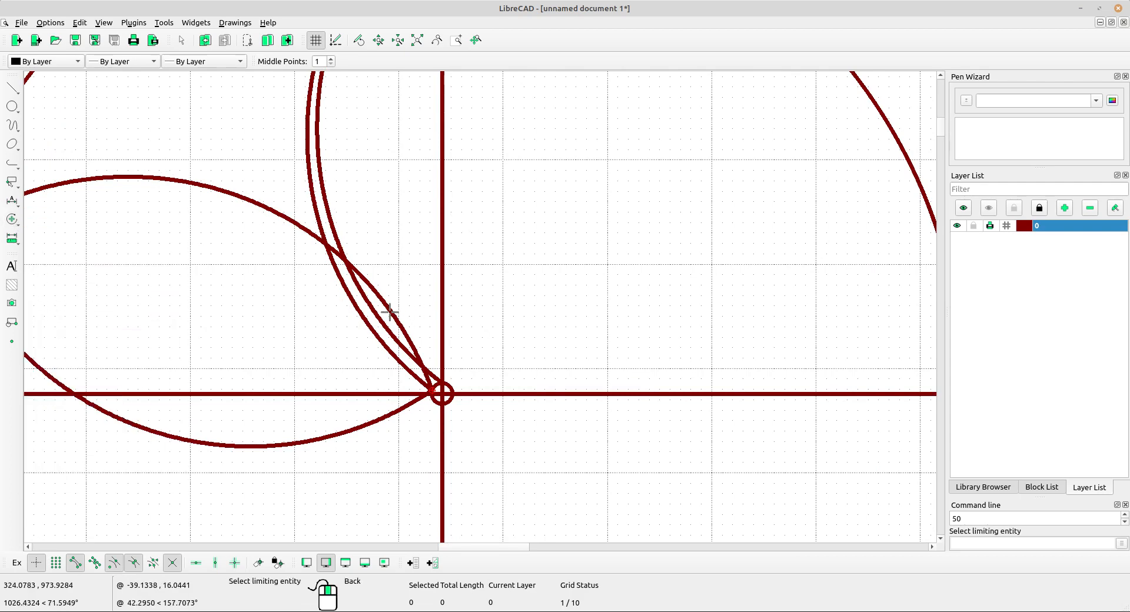
scroll(377, 312, "up", 2)
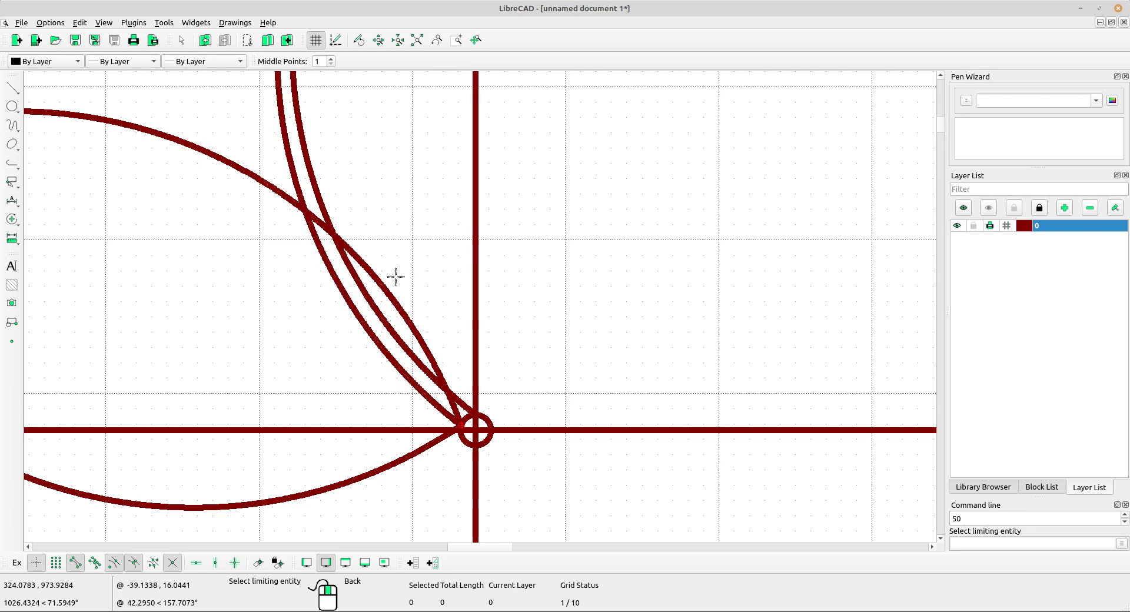
scroll(379, 275, "up", 1)
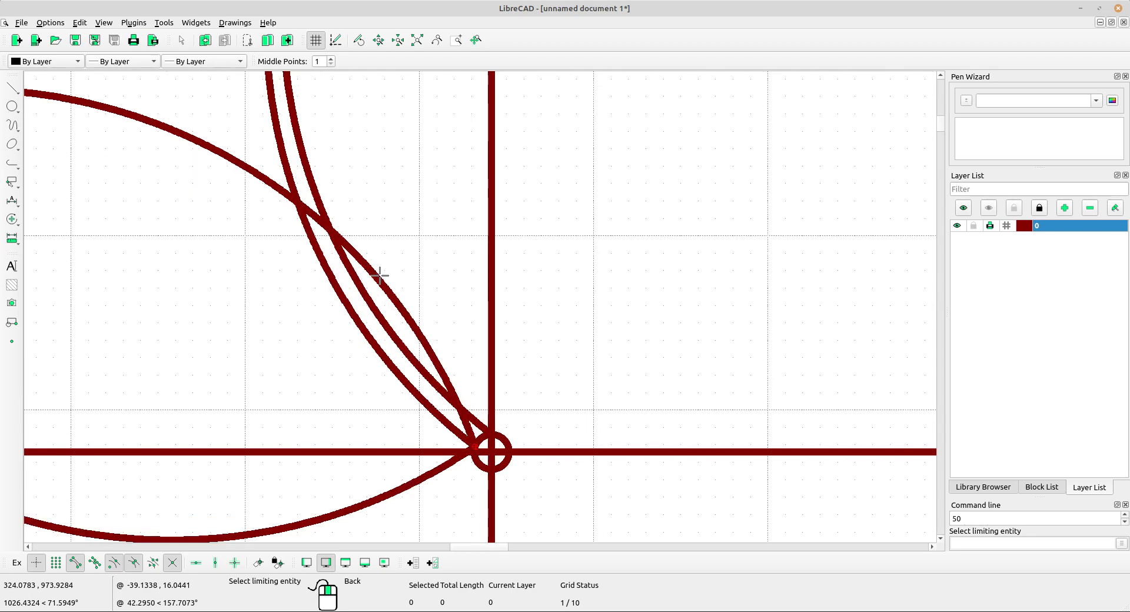
scroll(376, 279, "up", 1)
middle_click_drag(373, 284, 349, 277)
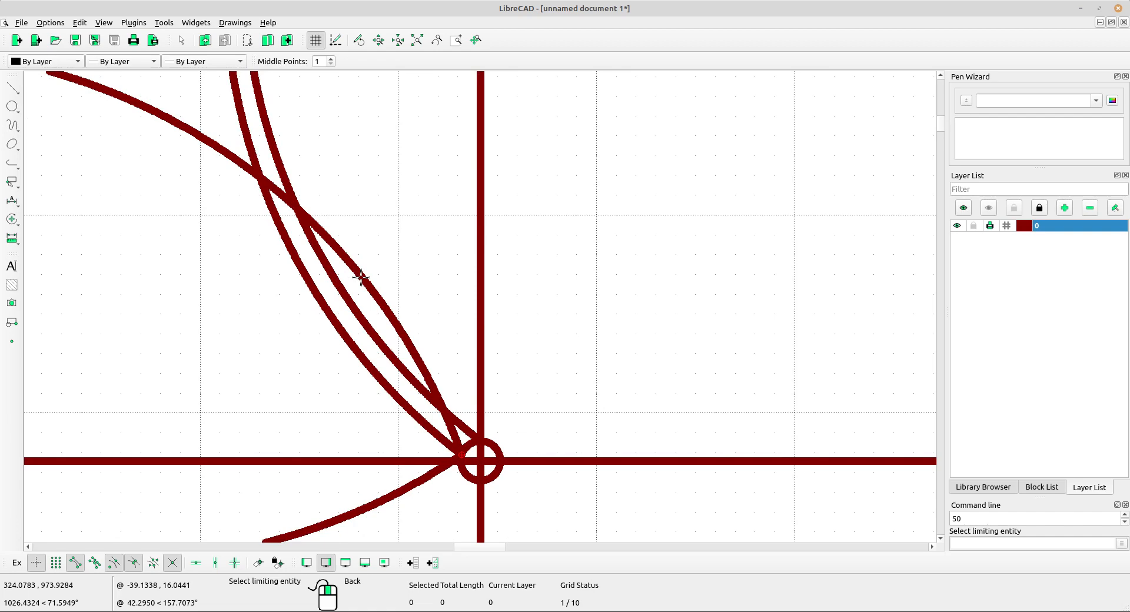
scroll(329, 231, "up", 3)
scroll(345, 244, "down", 2)
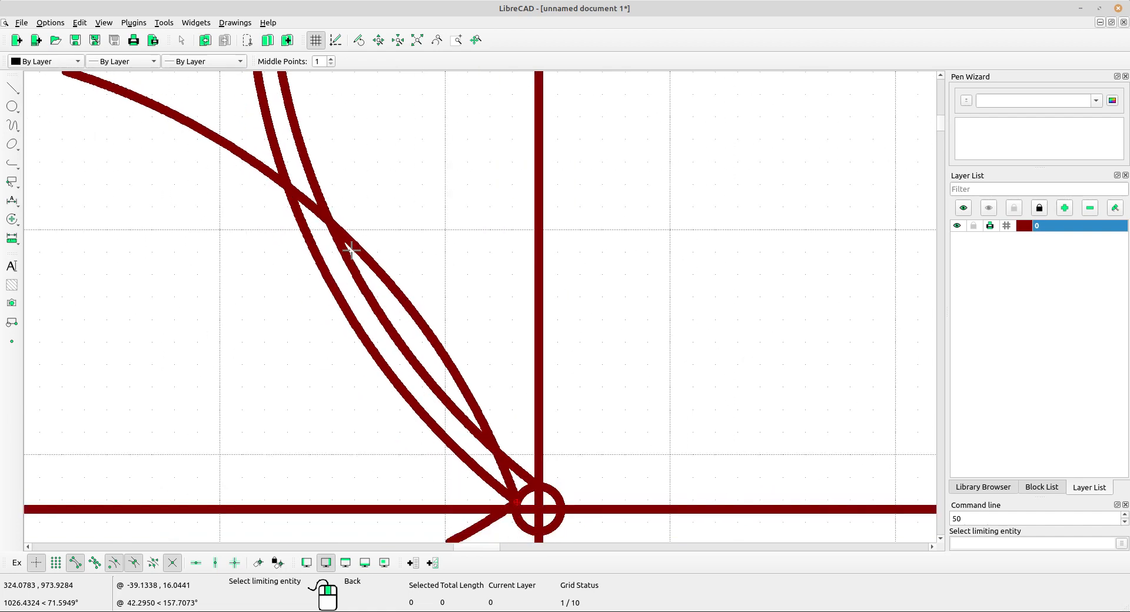
scroll(353, 259, "down", 3)
scroll(373, 336, "up", 1)
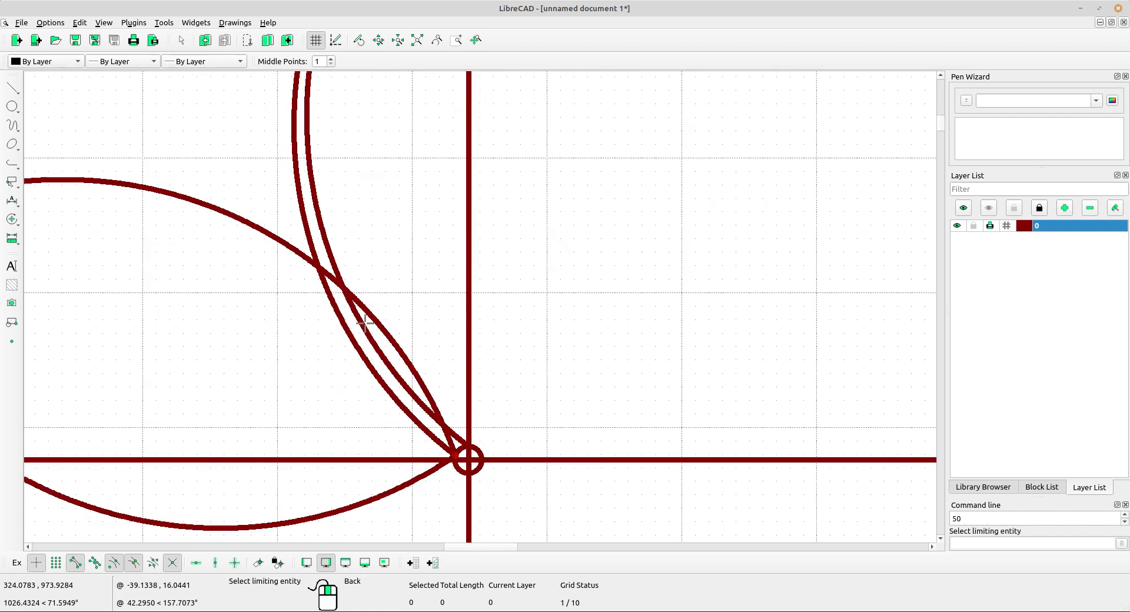
left_click(362, 322)
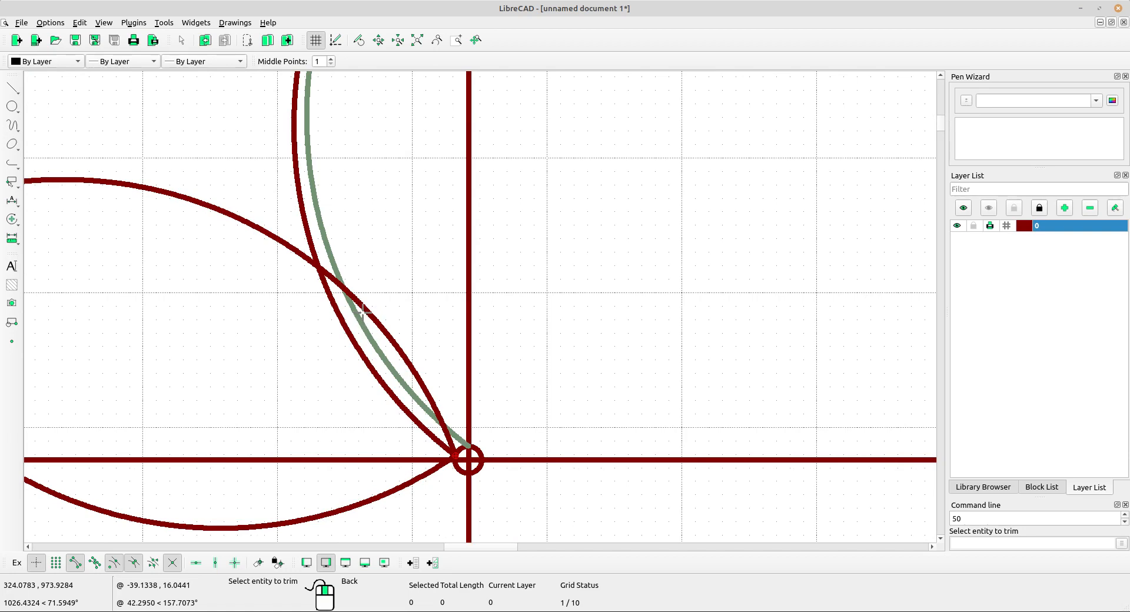
scroll(362, 312, "up", 2)
scroll(336, 262, "up", 2)
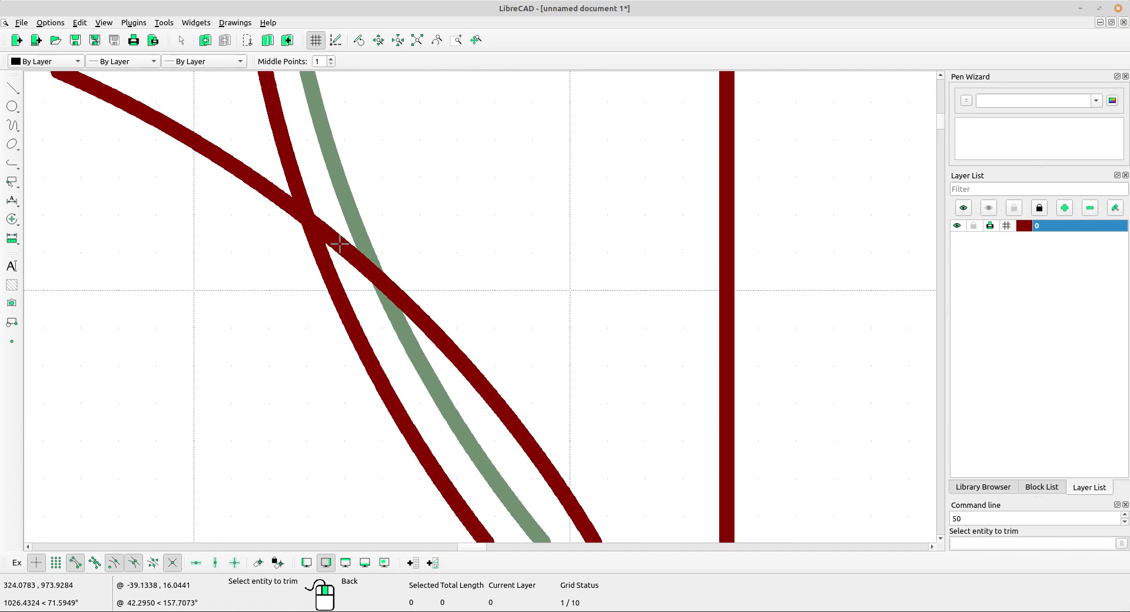
left_click(340, 243)
scroll(378, 252, "down", 4)
middle_click_drag(591, 345, 542, 331)
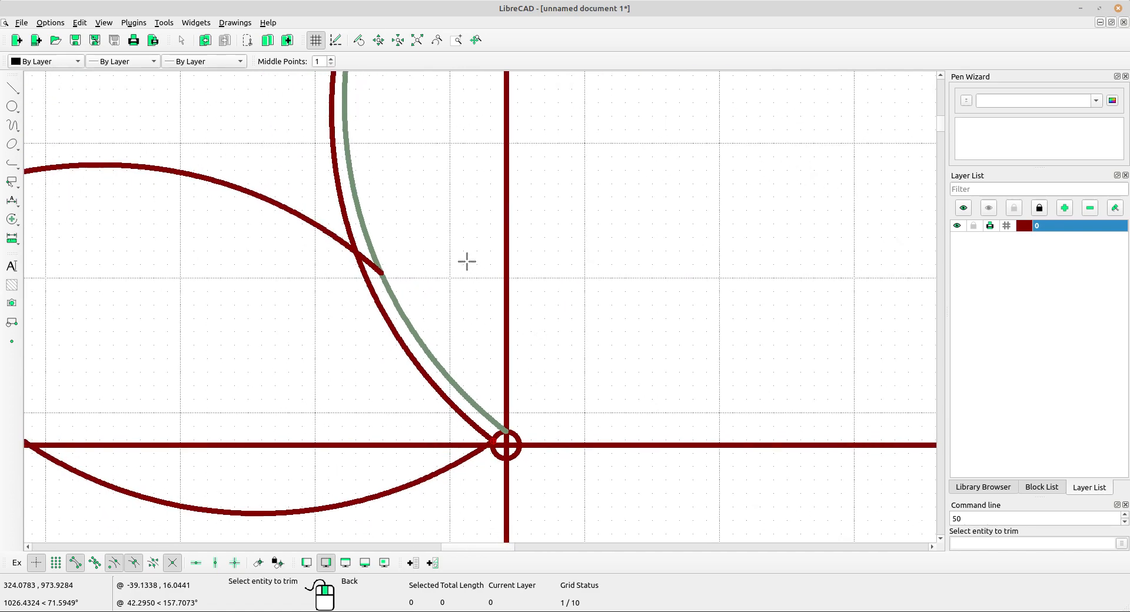
Step: Trim the original upper radius 31 arc at the left petal's upper arc, keeping its portion near the small centre circle
right_click(440, 242)
scroll(433, 287, "up", 3)
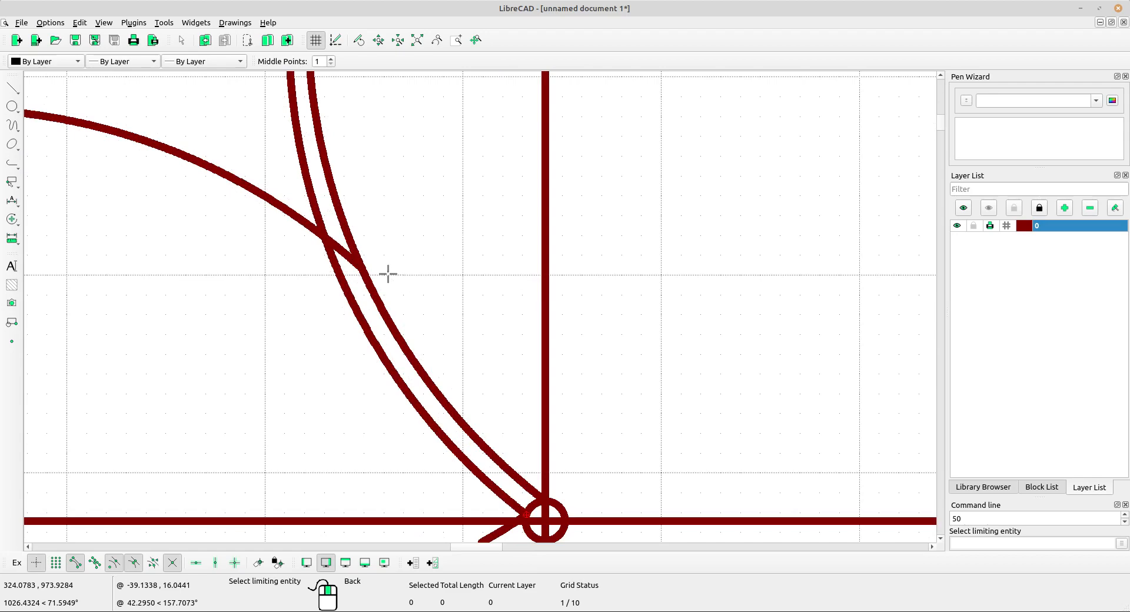
scroll(289, 223, "down", 2)
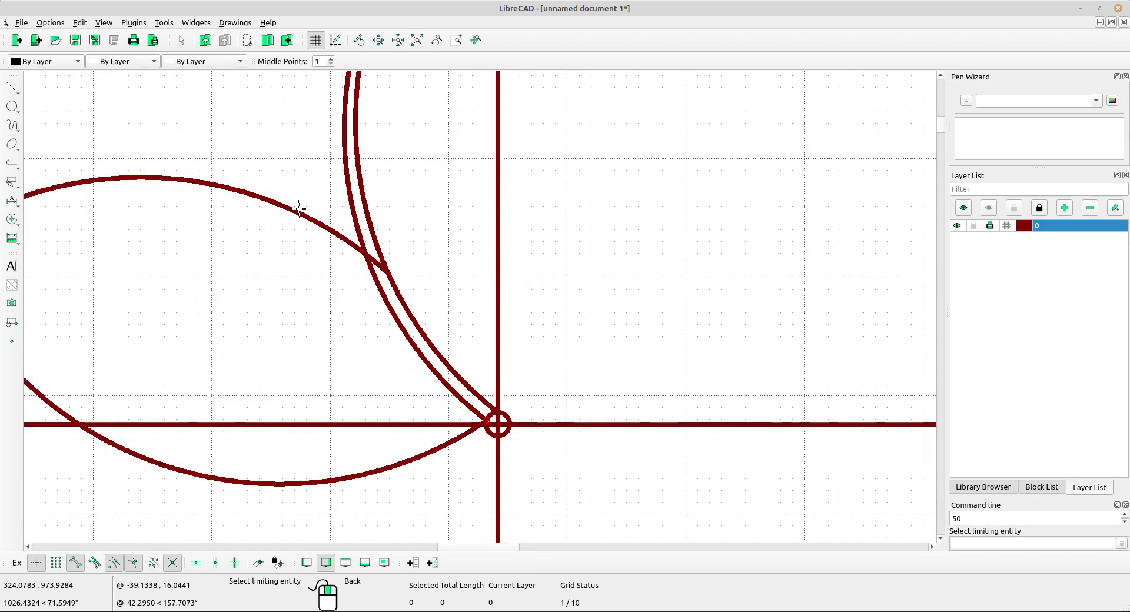
left_click(299, 216)
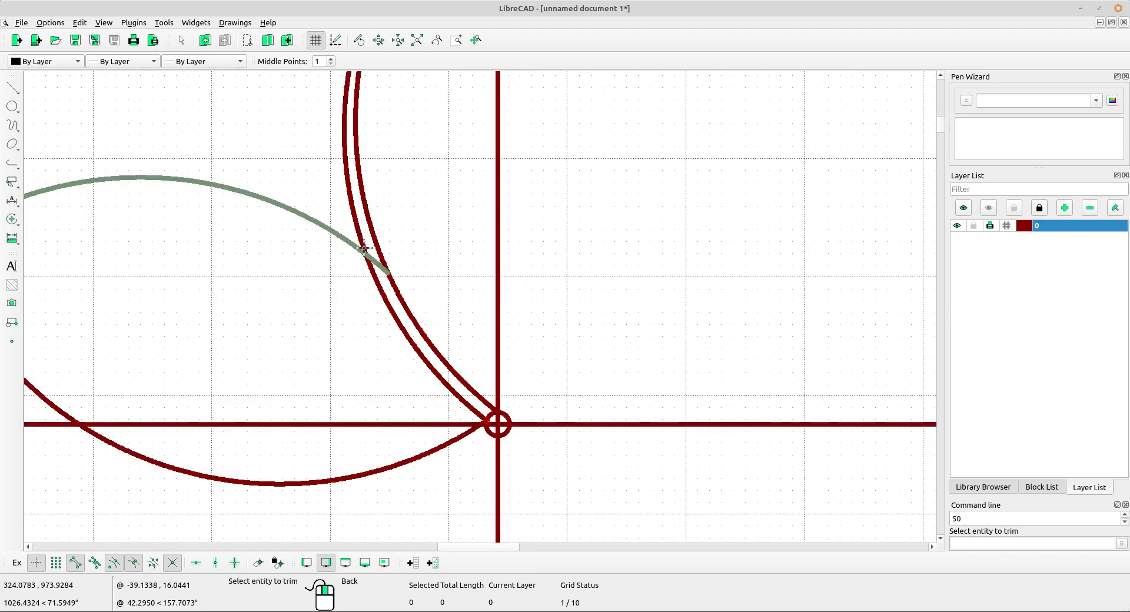
left_click(404, 304)
scroll(422, 247, "down", 2)
mouse_move(422, 253)
middle_mouse_down()
mouse_move(431, 262)
mouse_move(414, 261)
middle_mouse_up()
right_click(408, 233)
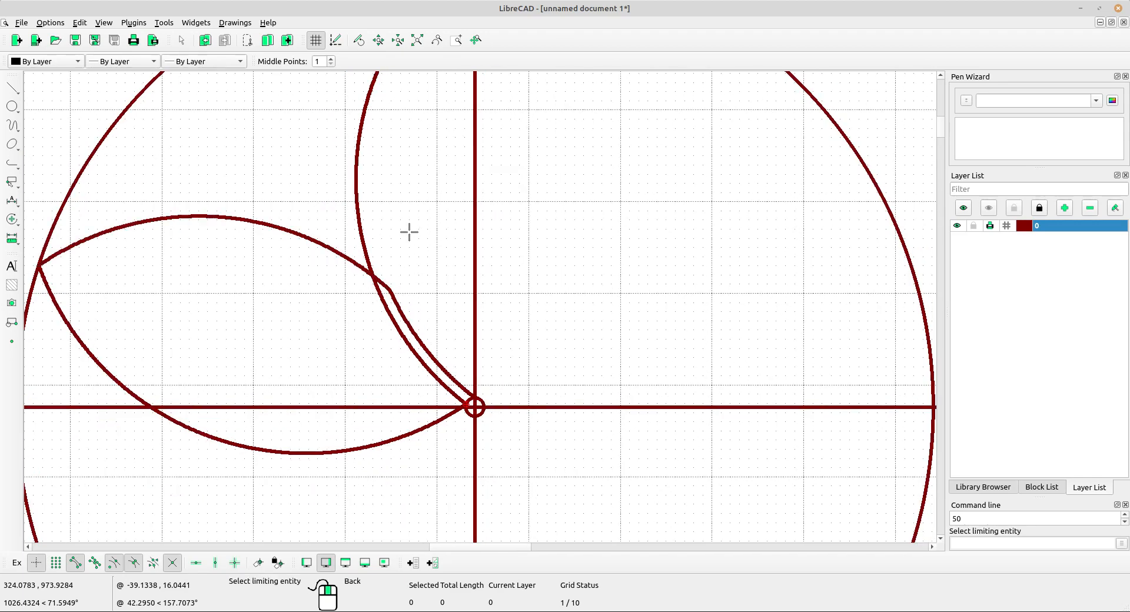
scroll(406, 263, "up", 1)
right_click(406, 261)
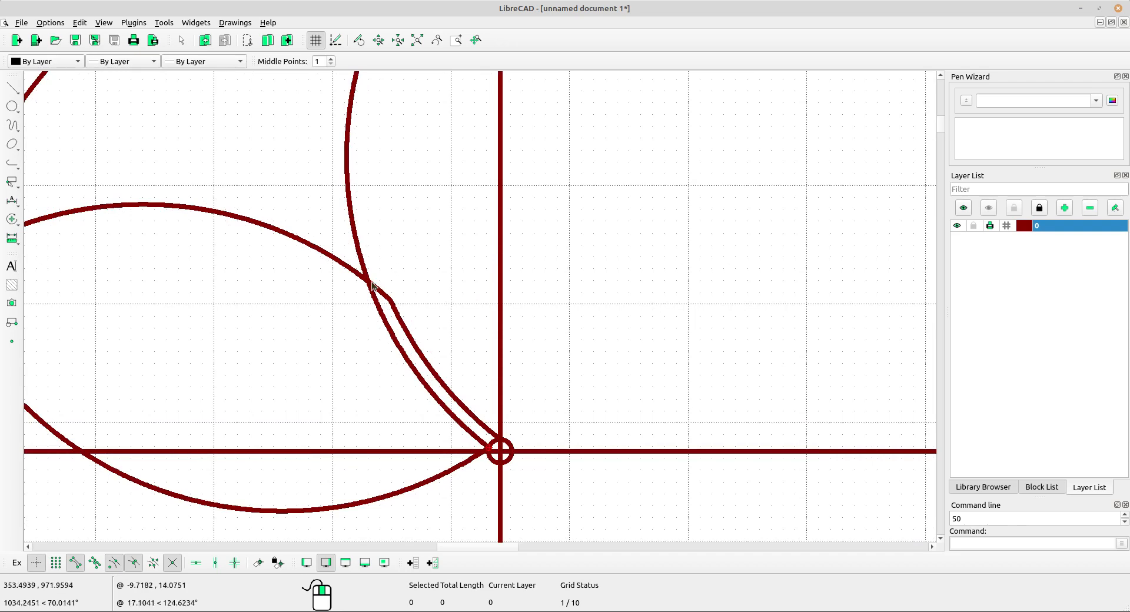
Step: Trim the copied radius 31 arc at the left petal's upper arc, keeping its inner portion towards the small circle
left_click(12, 219)
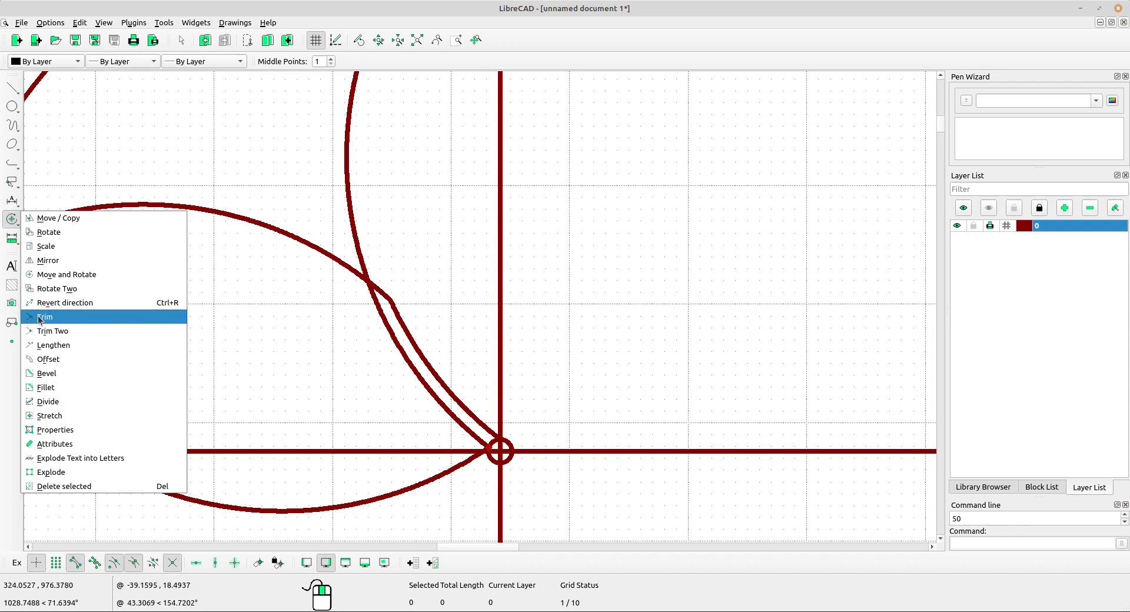
left_click(71, 319)
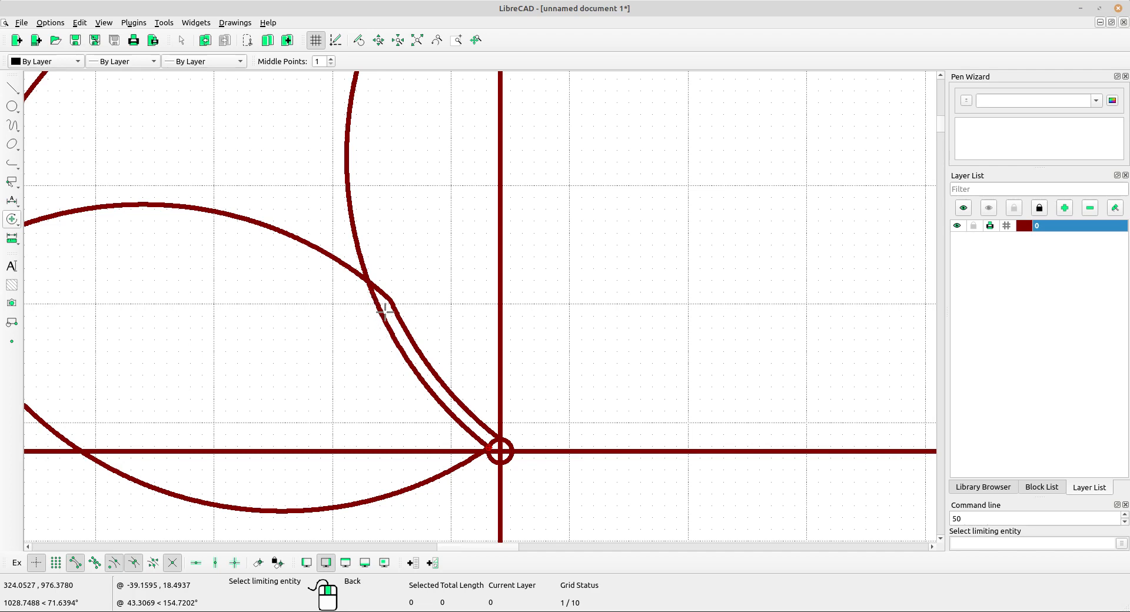
left_click(338, 262)
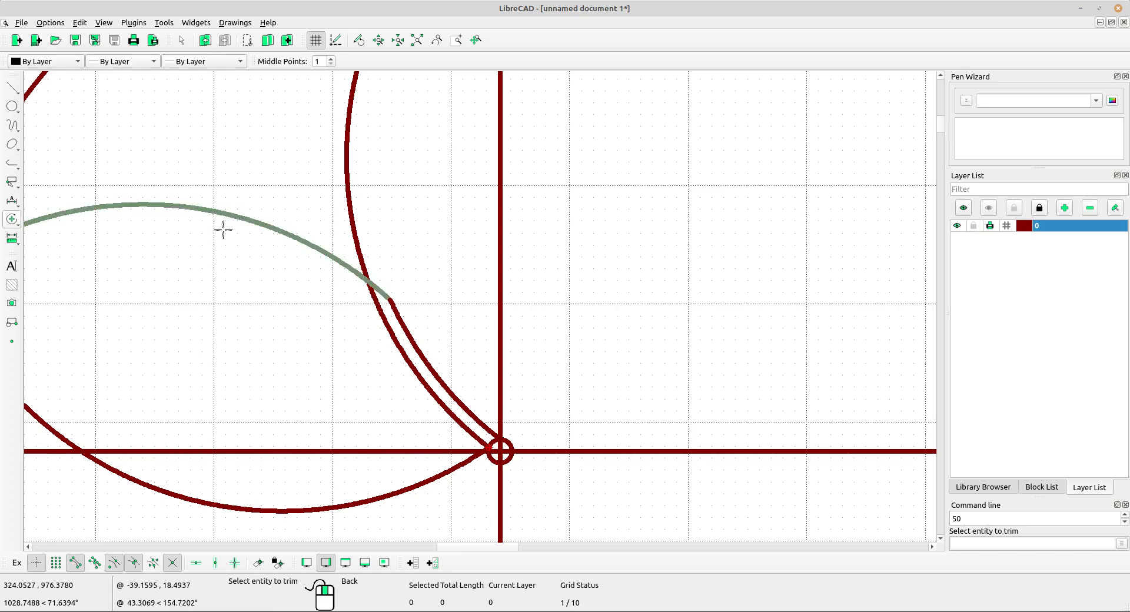
scroll(343, 261, "down", 2)
scroll(415, 279, "up", 2)
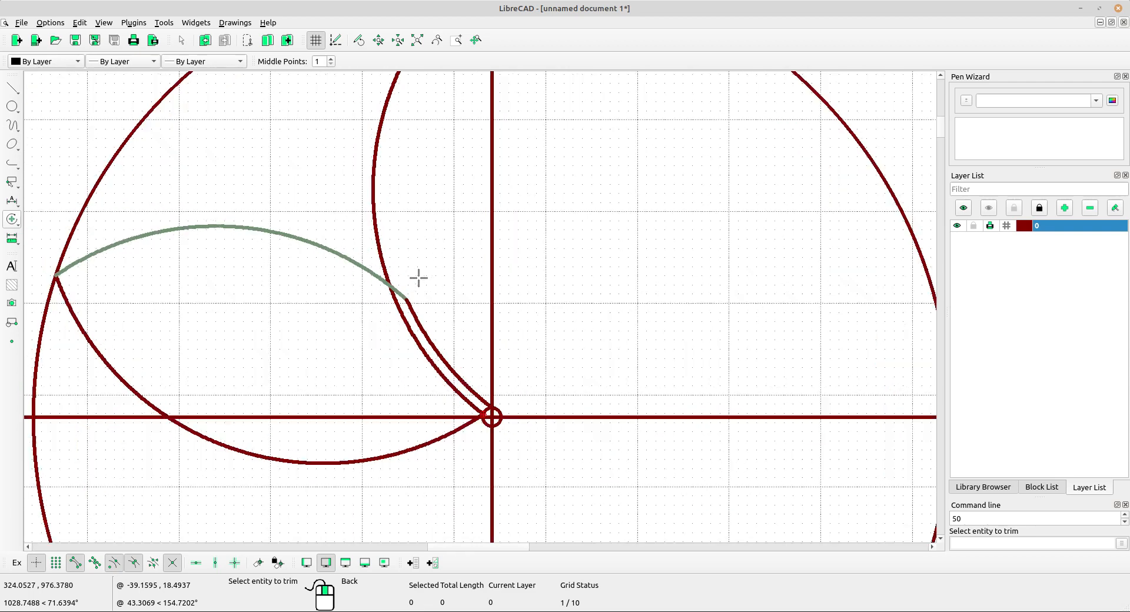
left_click(401, 327)
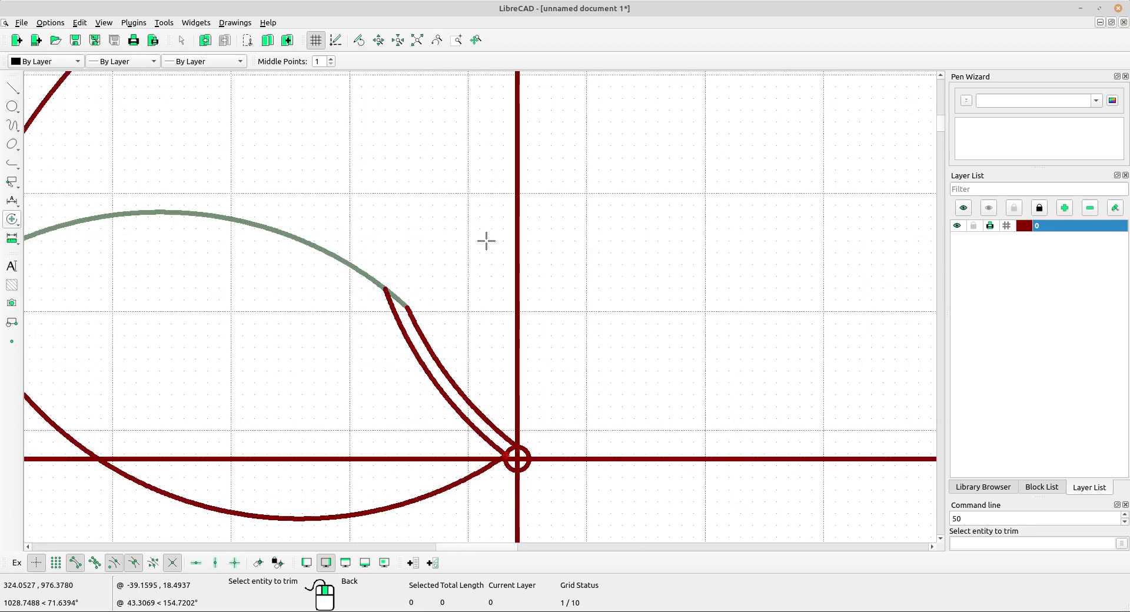
right_click(449, 205)
Step: Trim the left petal's upper arc at the copied inner arc, keeping its outer portion so both meet in a corner
scroll(422, 277, "up", 2)
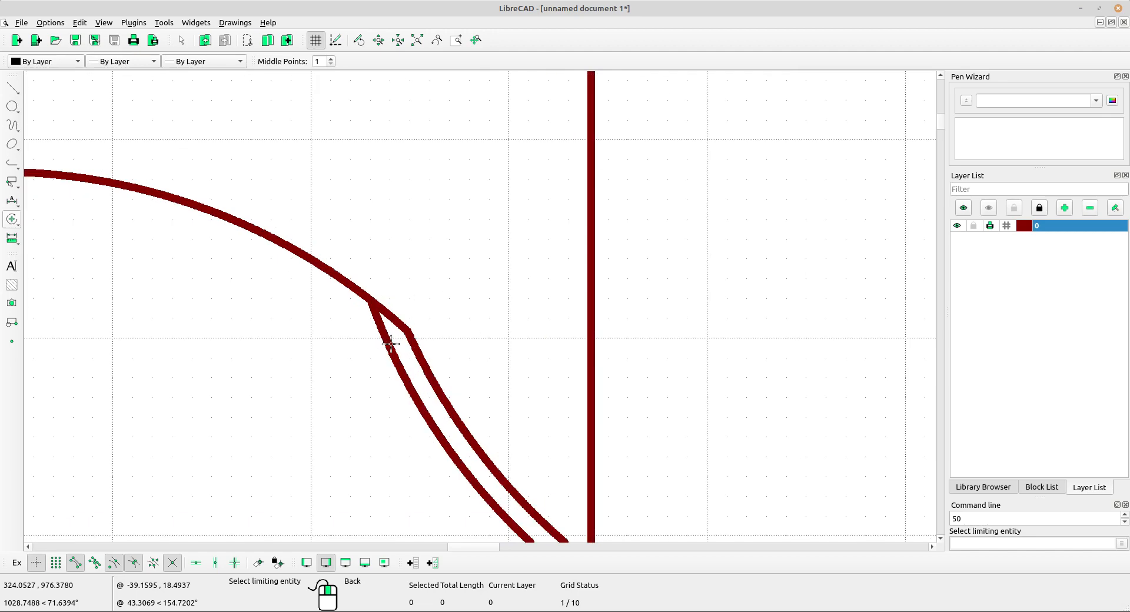
left_click(12, 219)
left_click(53, 317)
left_click(388, 350)
scroll(383, 302, "down", 2)
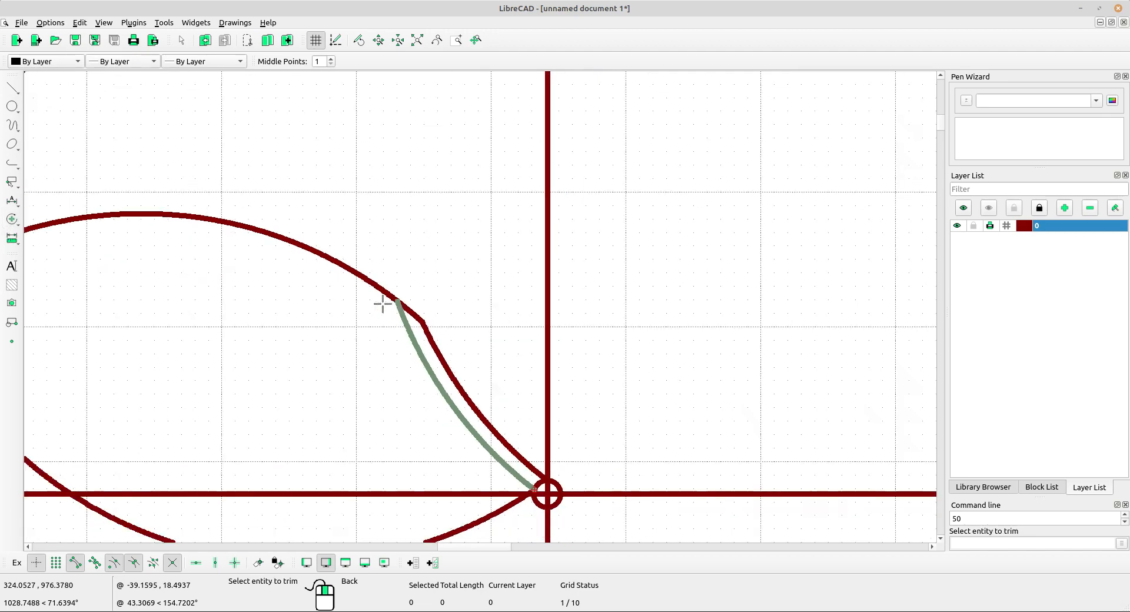
left_click(335, 259)
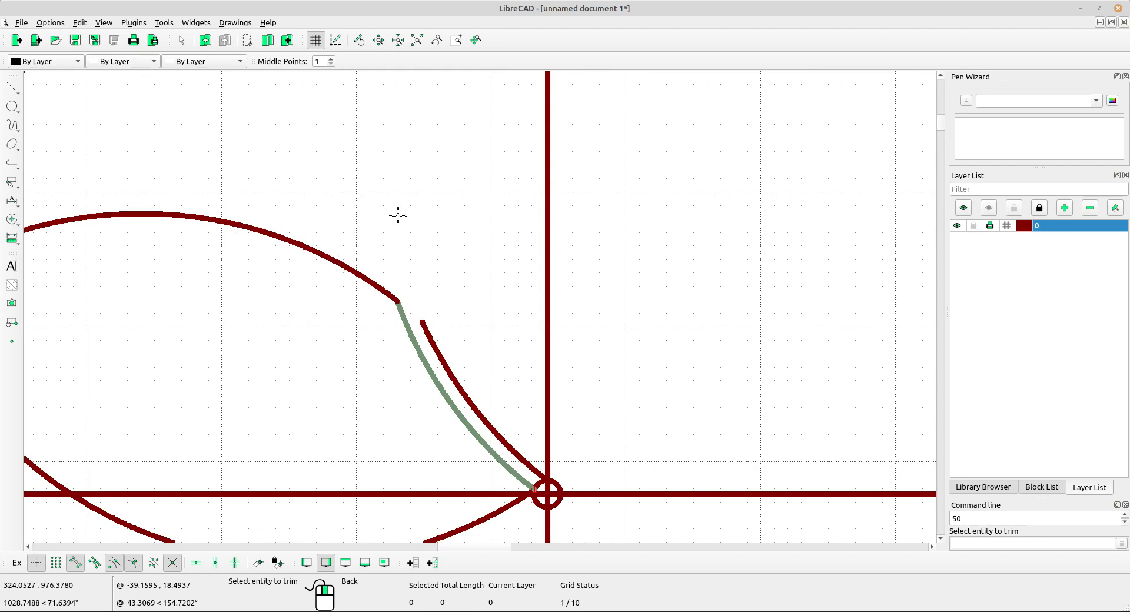
right_click(416, 208)
right_click(418, 207)
Step: Draw a radius 31 circle through the large circle's top point and the original arc's trimmed outer end, with its centre right of the vertical axis
scroll(466, 248, "down", 4)
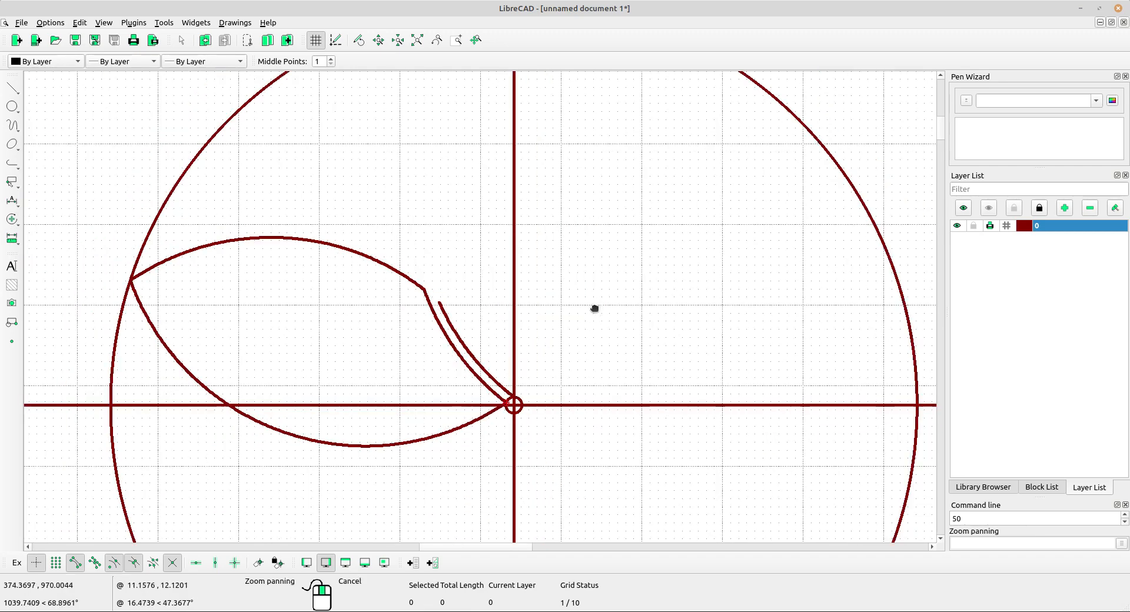
scroll(594, 310, "up", 1)
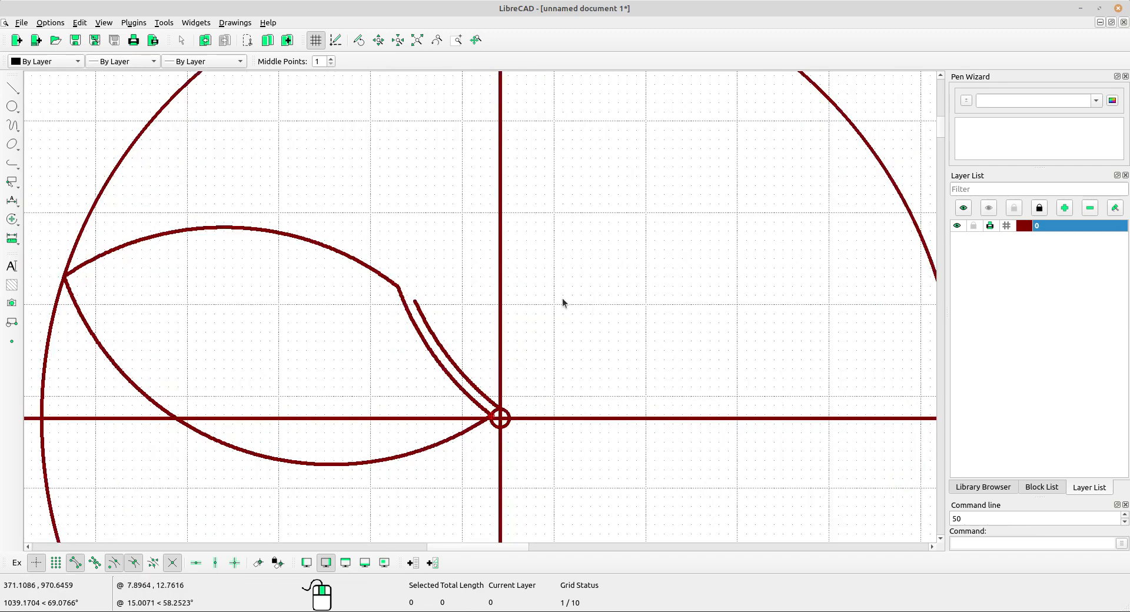
middle_click_drag(563, 298, 506, 371)
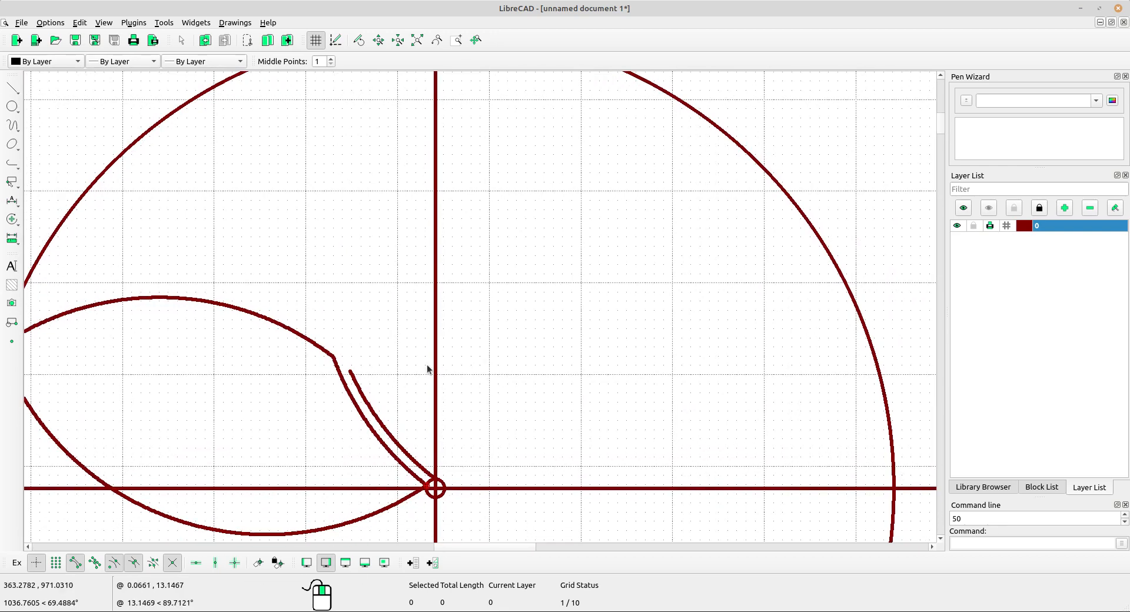
middle_click_drag(133, 207, 161, 214)
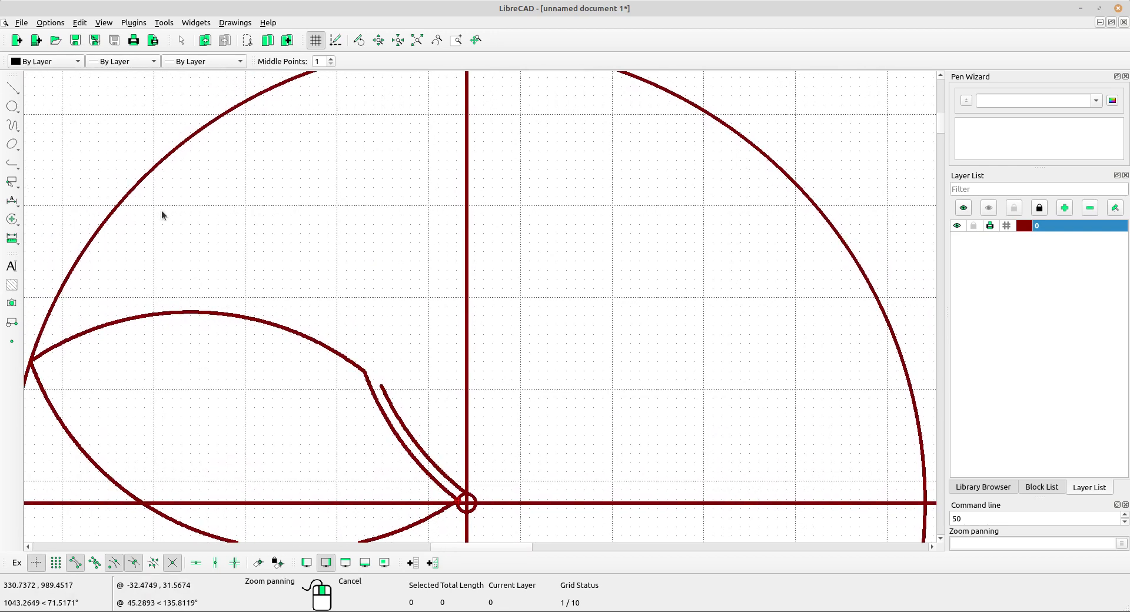
left_click(13, 107)
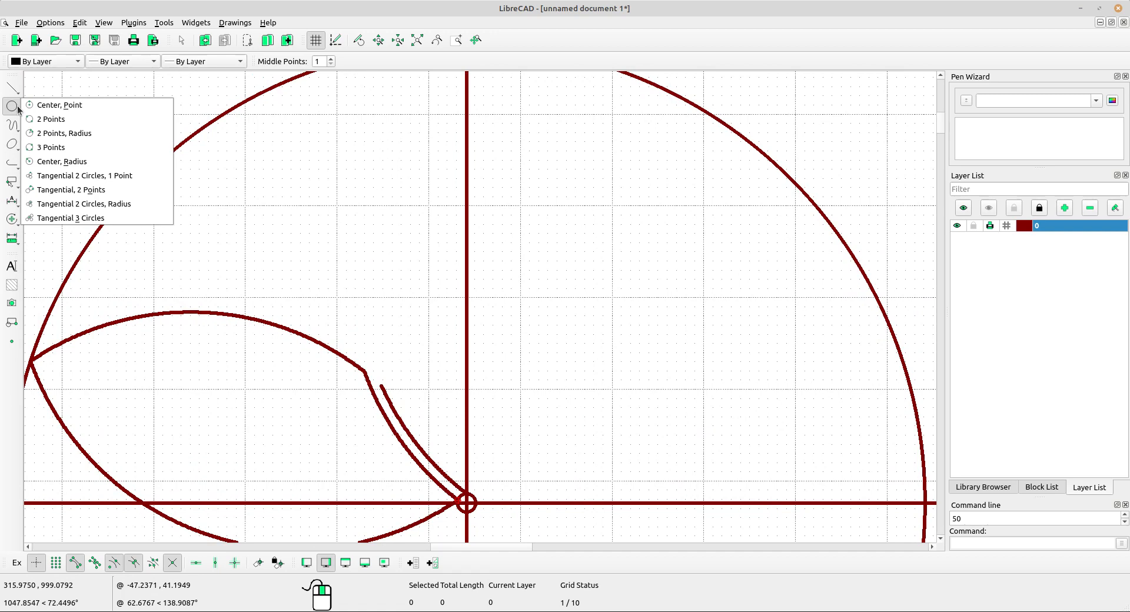
left_click(87, 134)
scroll(368, 160, "down", 2)
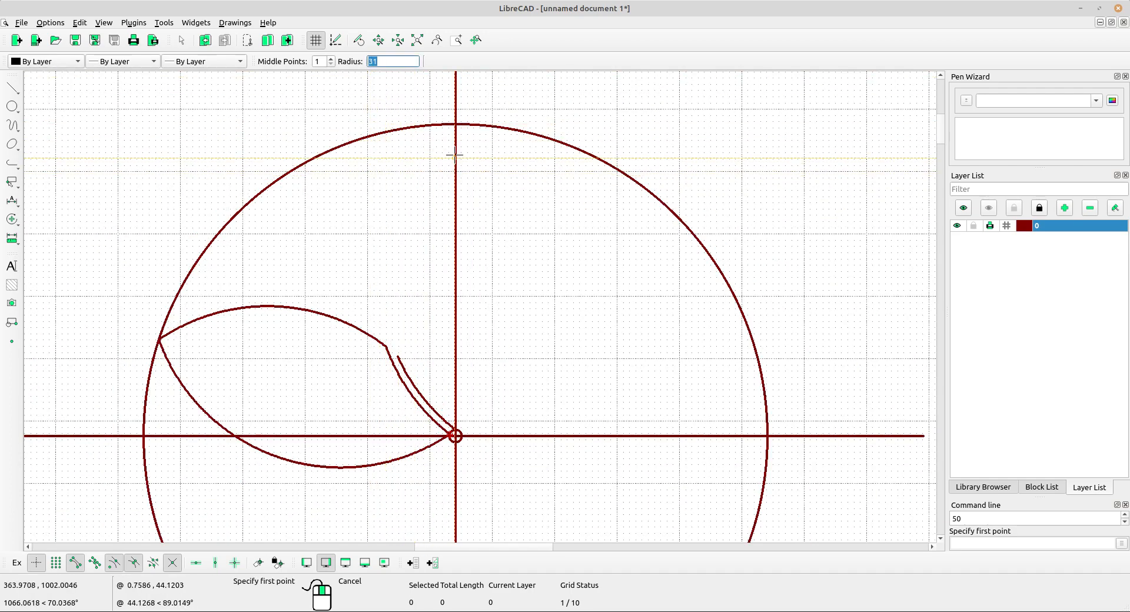
scroll(456, 124, "up", 2)
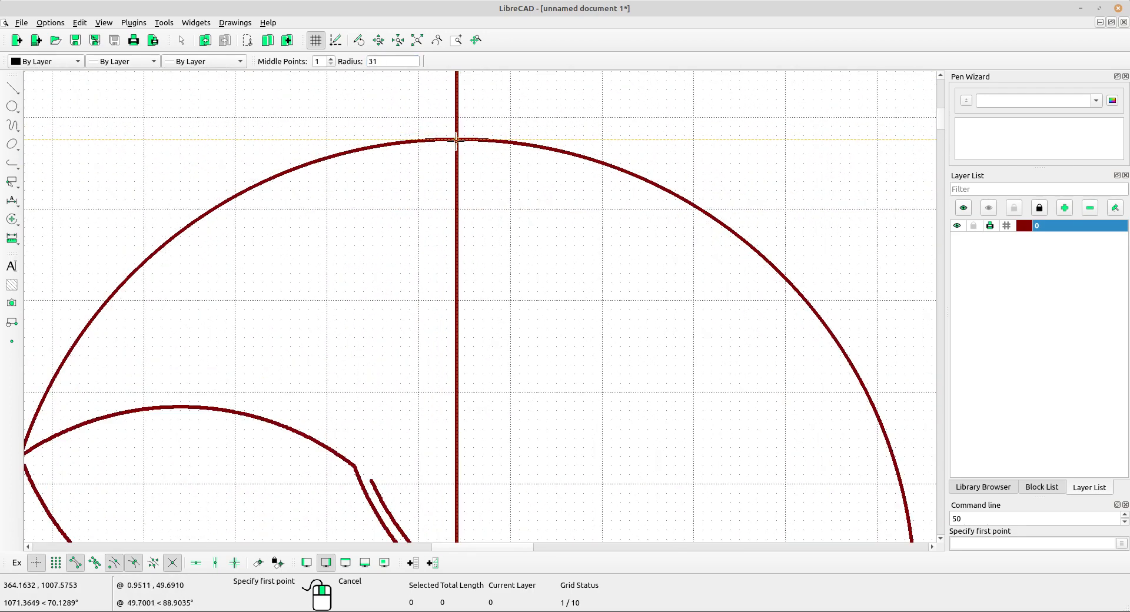
left_click(456, 139)
middle_click_drag(386, 303, 376, 134)
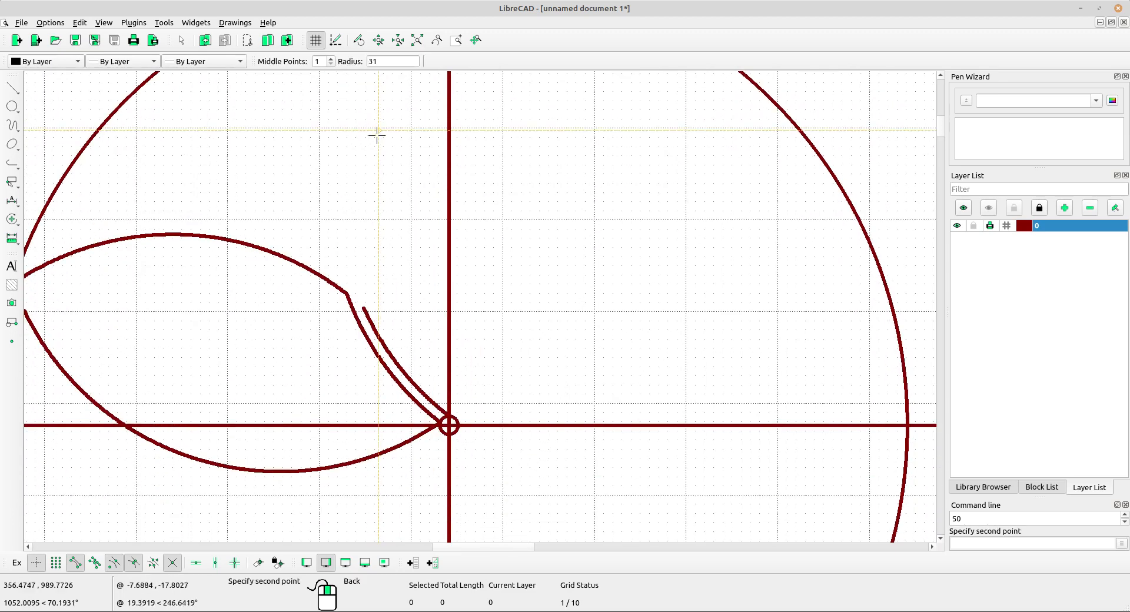
left_click(364, 309)
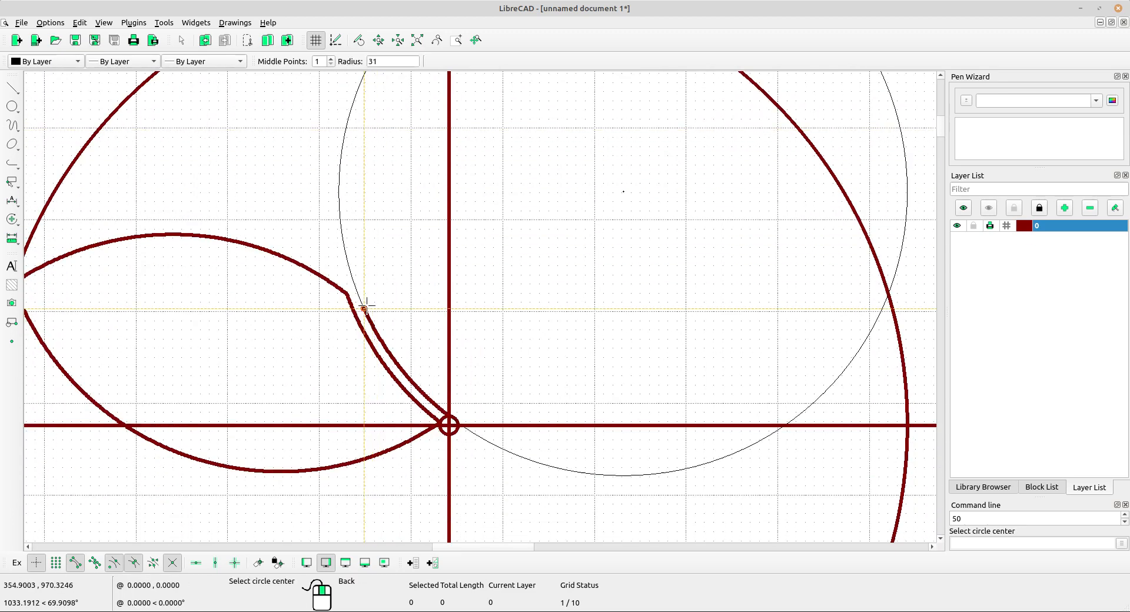
scroll(545, 263, "down", 3)
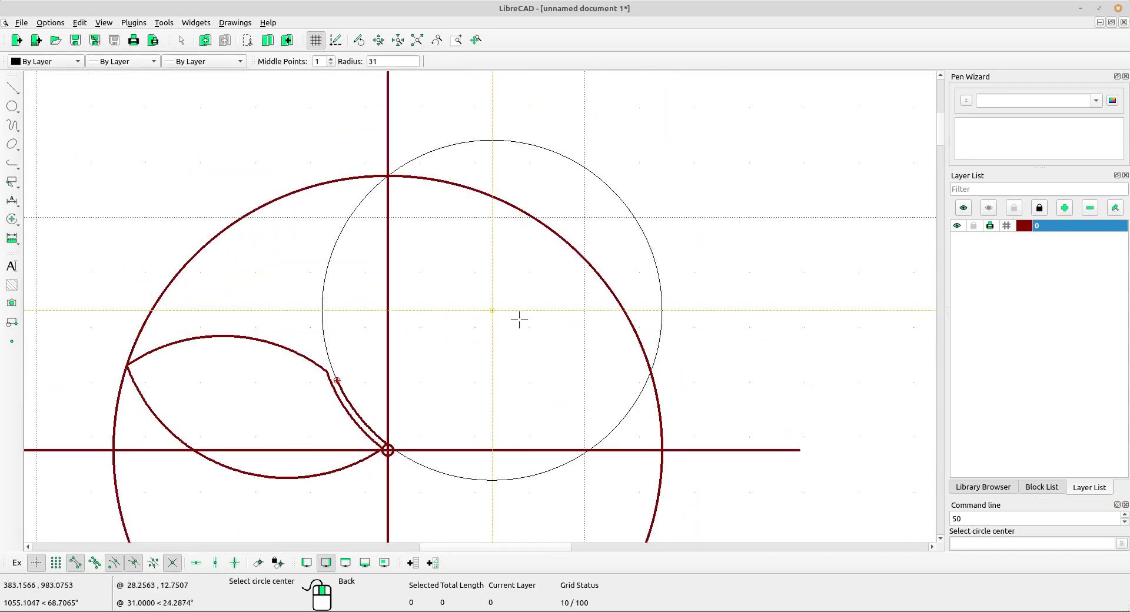
left_click(519, 319)
right_click(531, 256)
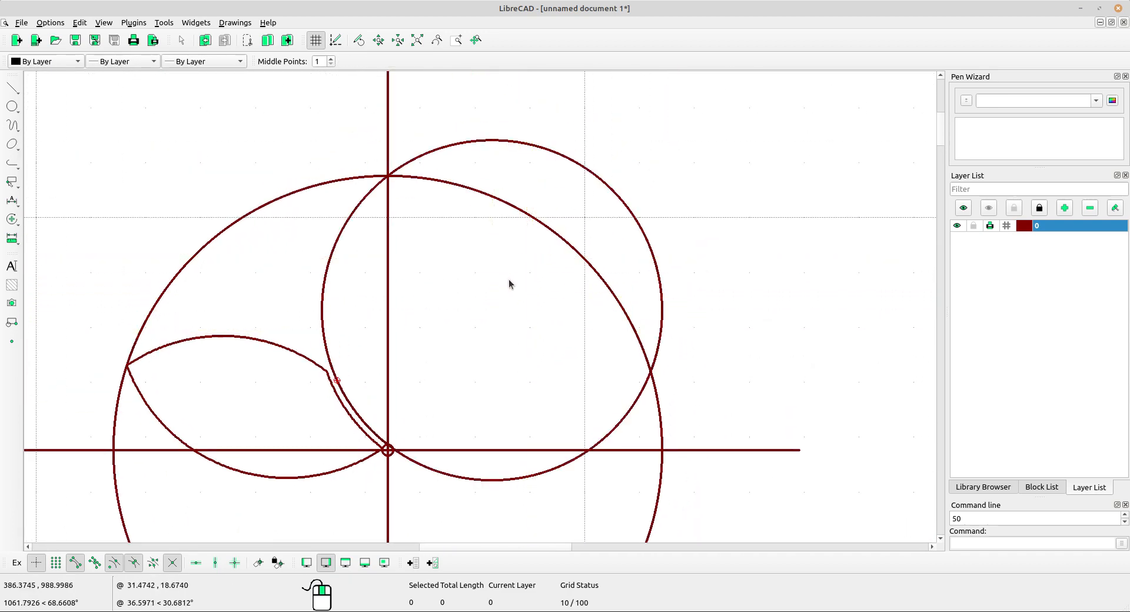
Step: Trim the new radius 31 circle at the vertical axis line, keeping its left portion
middle_click_drag(509, 285, 513, 250)
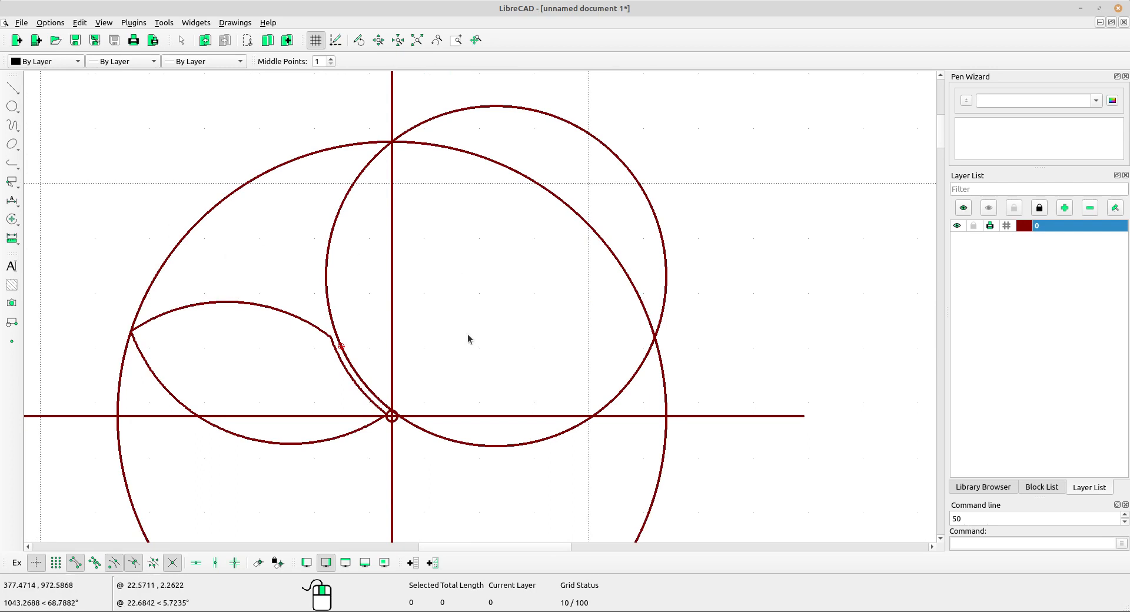
left_click(12, 219)
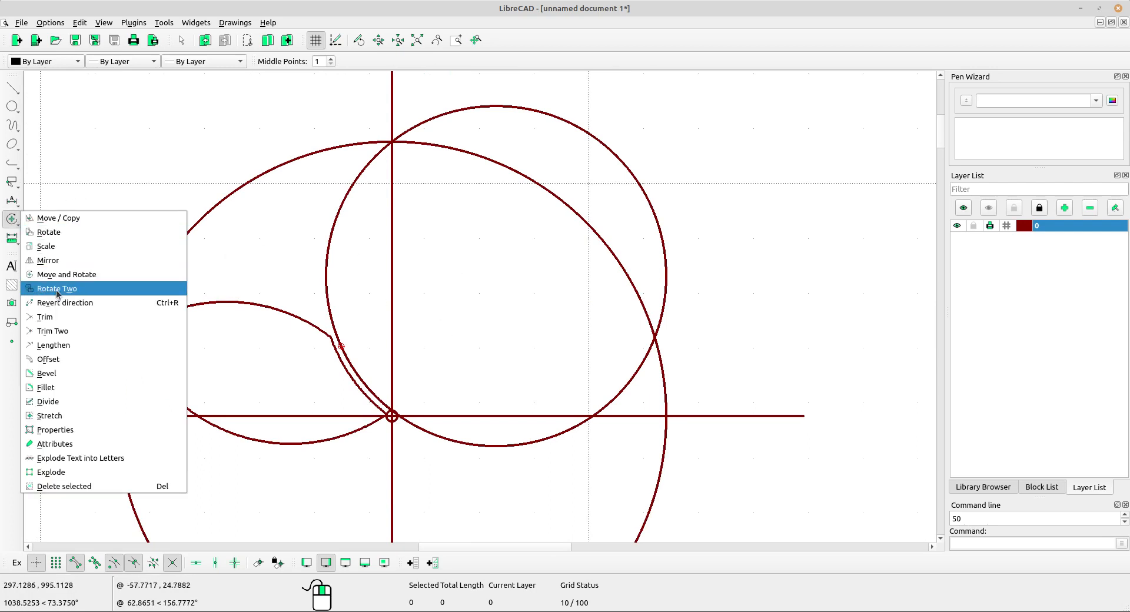
left_click(59, 318)
left_click(392, 121)
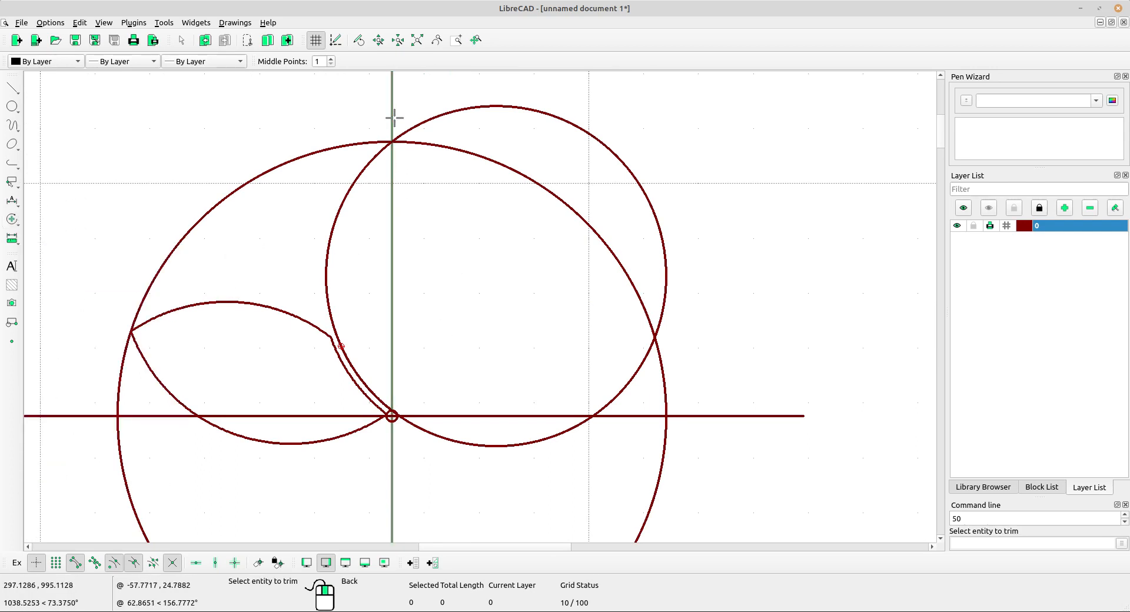
scroll(400, 136, "up", 3)
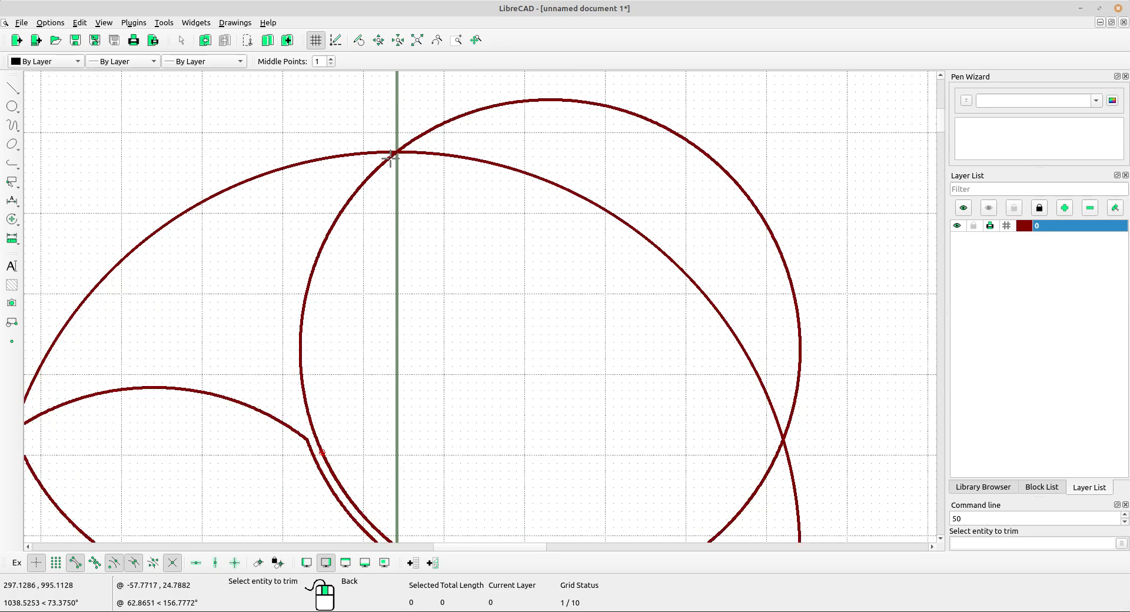
middle_click_drag(380, 317, 371, 106)
scroll(365, 322, "up", 4)
left_click(382, 325)
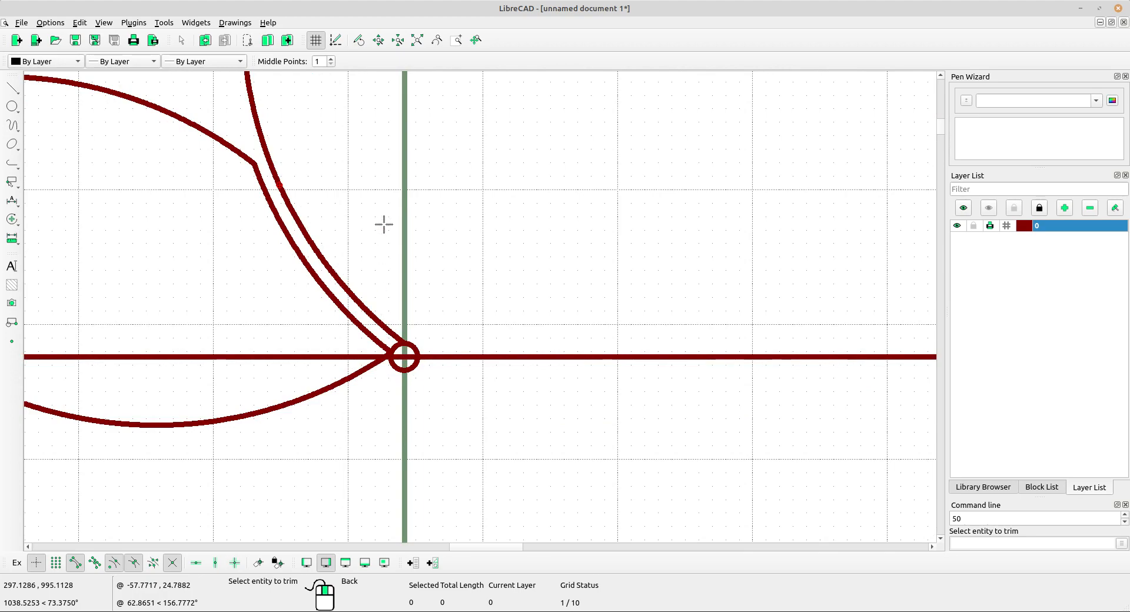
scroll(398, 219, "down", 3)
right_click(499, 163)
right_click(498, 163)
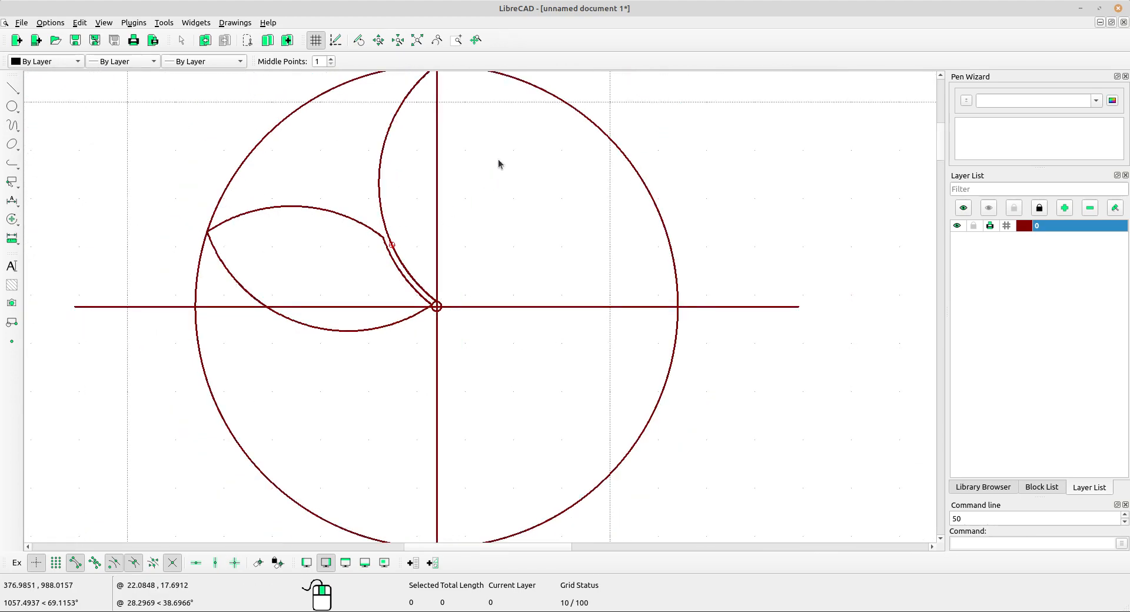
Step: Start rotating the petal arcs together with the small centre circle, using the flower's centre as the rotation centre
scroll(450, 294, "up", 2)
scroll(447, 289, "down", 5)
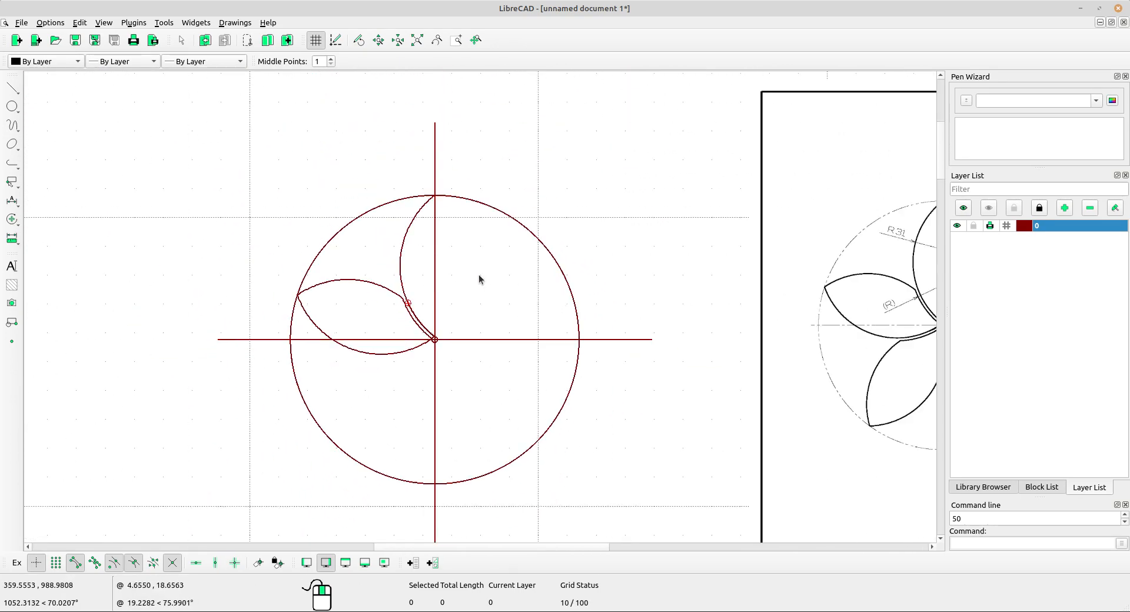
scroll(470, 340, "up", 2)
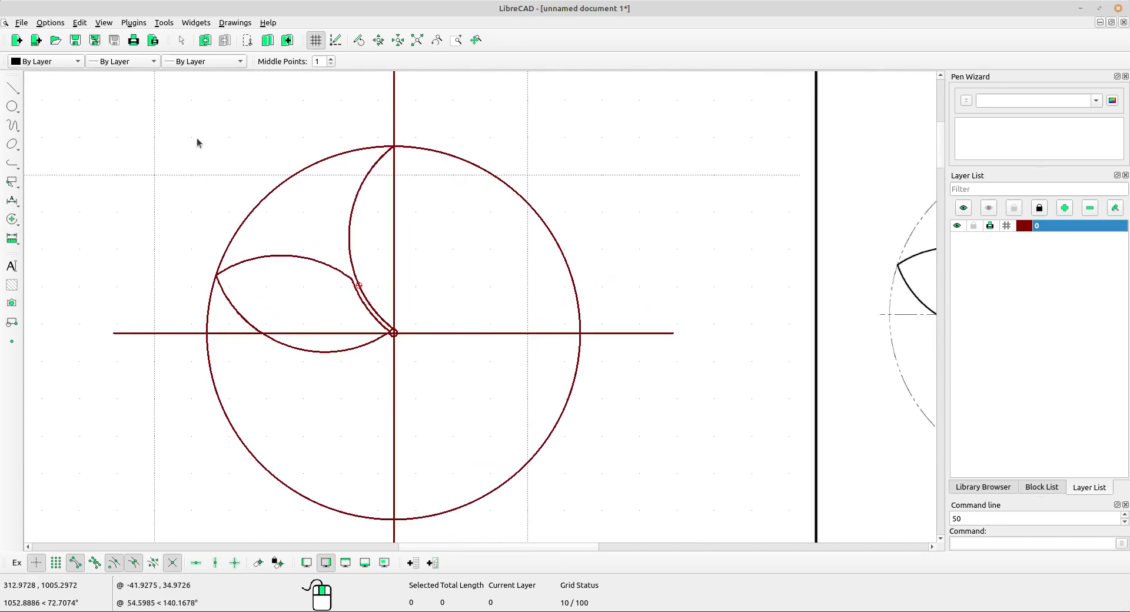
left_click_drag(159, 106, 478, 401)
left_click_drag(135, 105, 506, 422)
left_click_drag(156, 126, 482, 409)
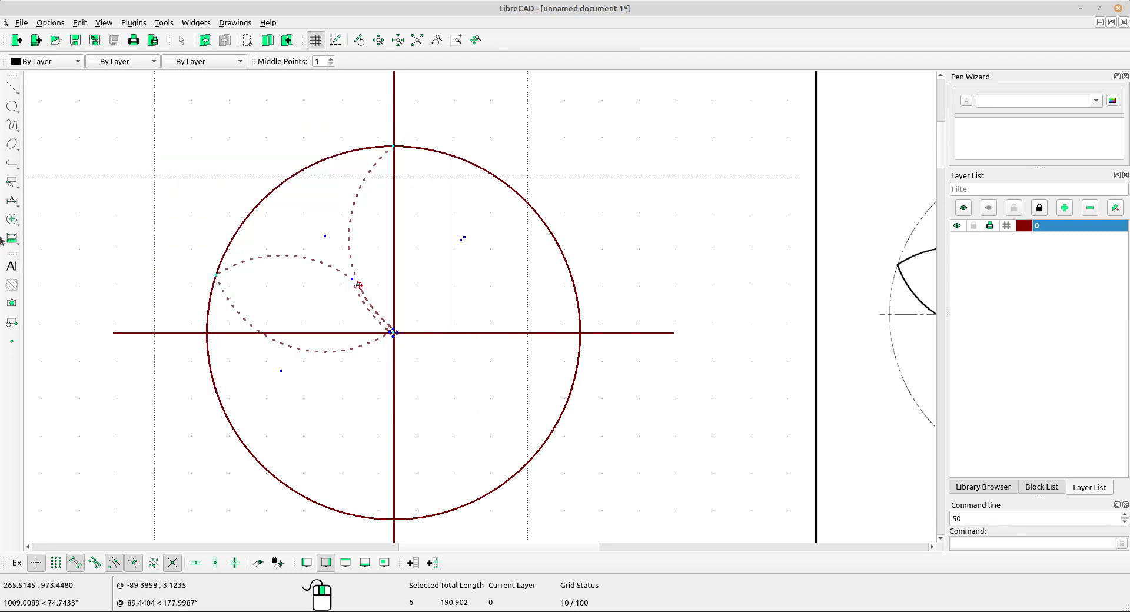
left_click(12, 219)
left_click(121, 233)
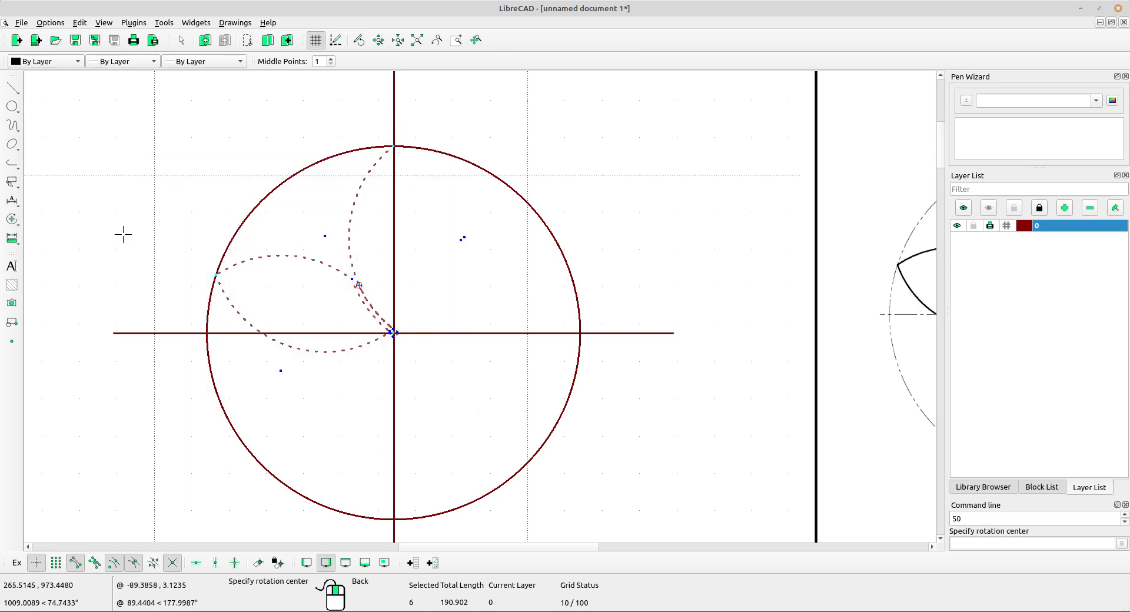
scroll(389, 336, "up", 4)
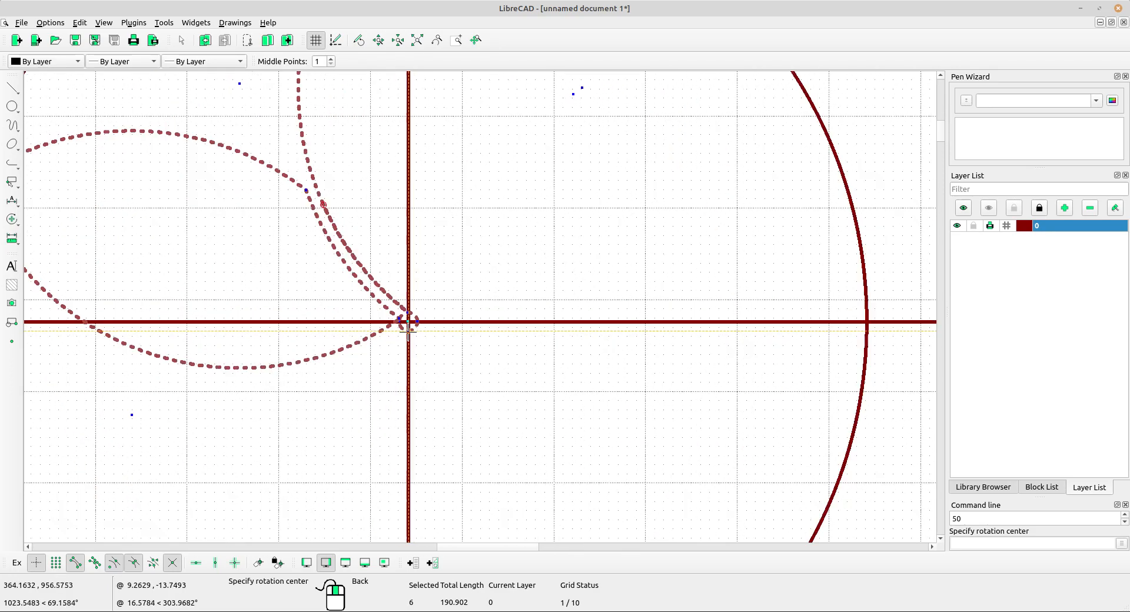
scroll(408, 328, "up", 4)
left_click(445, 275)
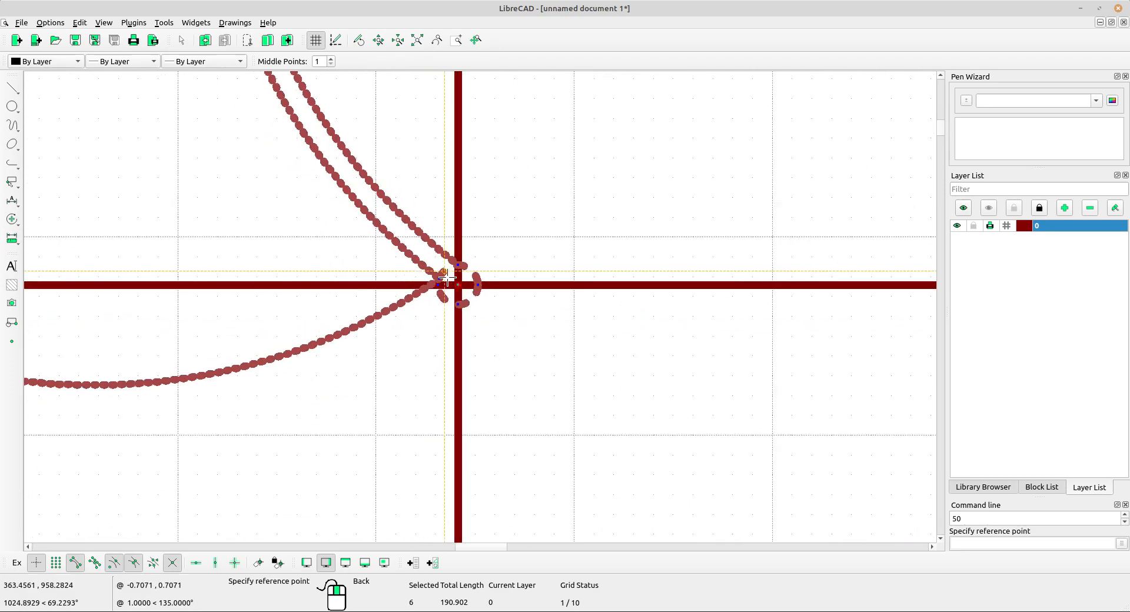
Step: Use the large circle's top point as the rotation reference and pick a free target point inside the circle's lower-left quarter
scroll(450, 277, "down", 11)
middle_click_drag(468, 277, 443, 400)
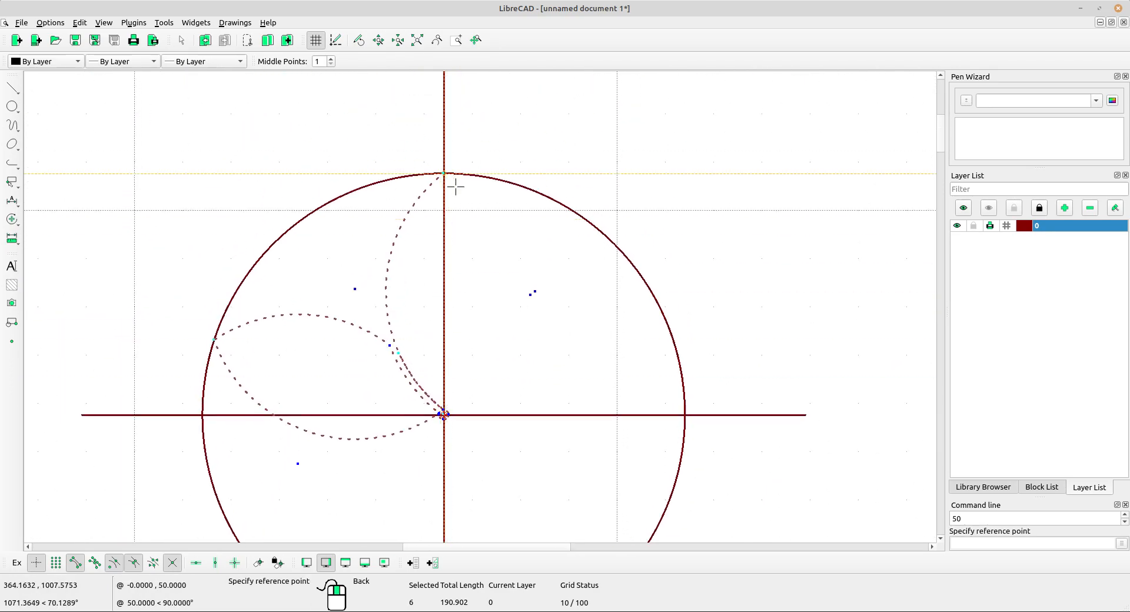
left_click(446, 173)
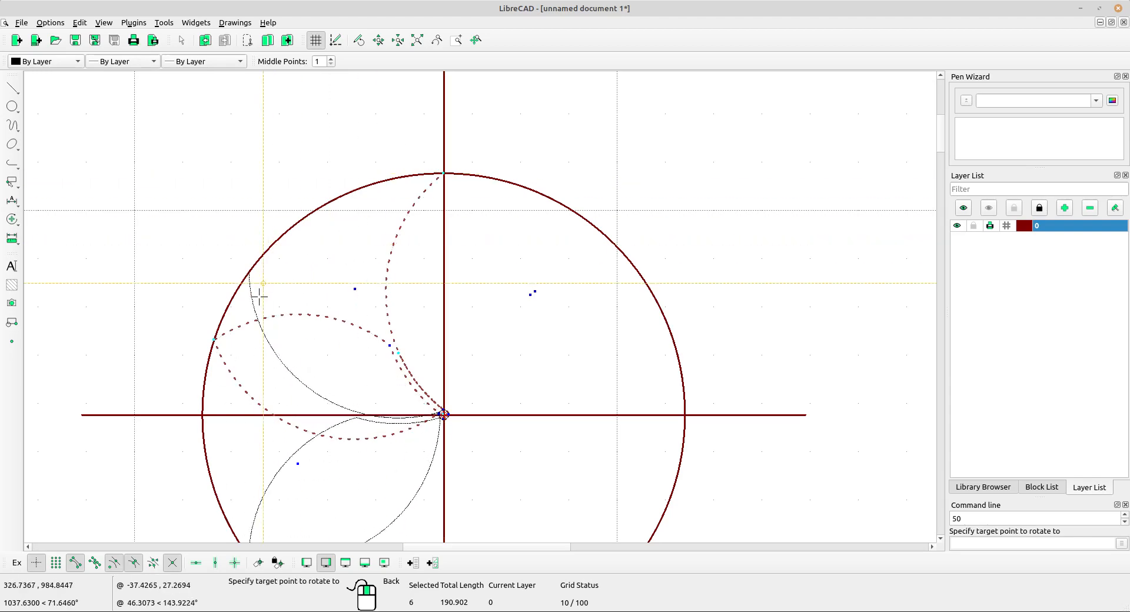
middle_click_drag(260, 352, 248, 161)
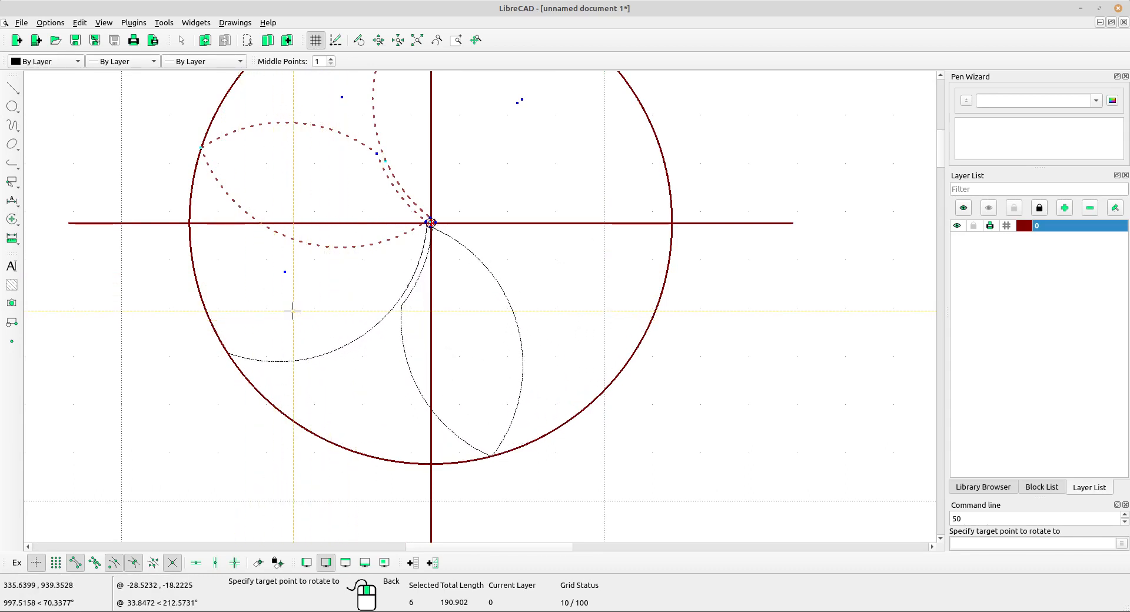
left_click(244, 298)
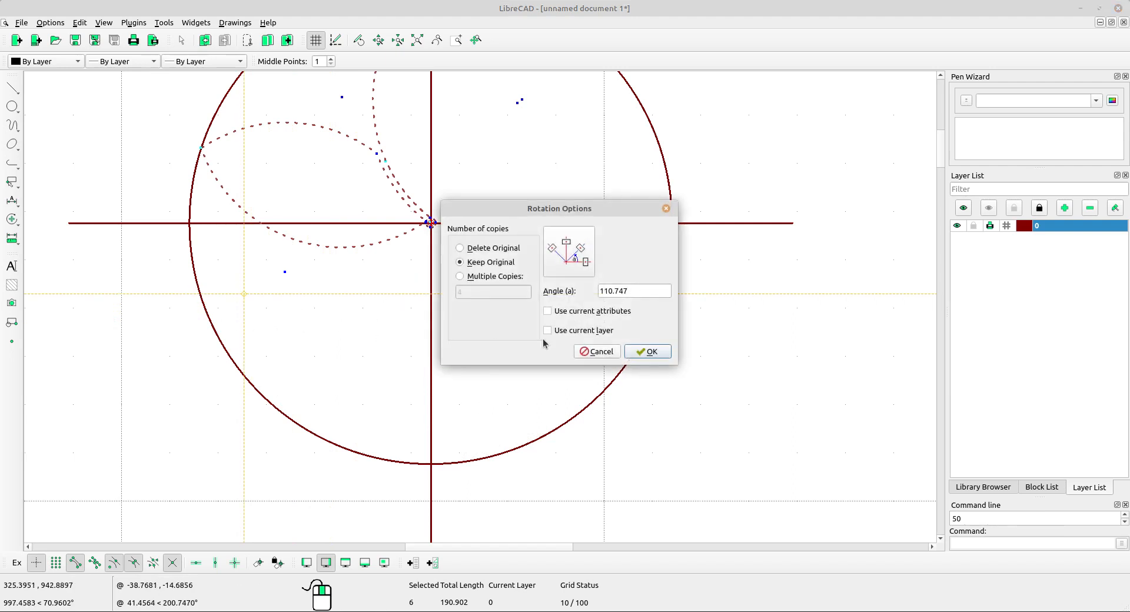
Step: Set the rotation to multiple copies with 4 copies at an angle of 72° and apply it to complete the five petals
left_click(460, 277)
left_click_drag(471, 295, 442, 285)
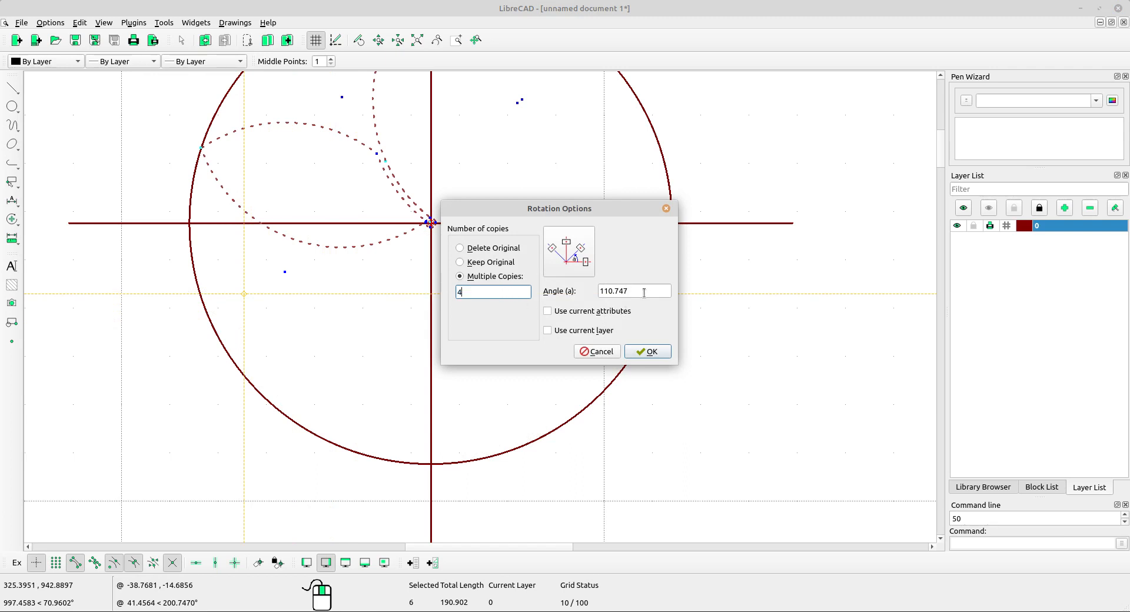
left_click_drag(644, 292, 599, 284)
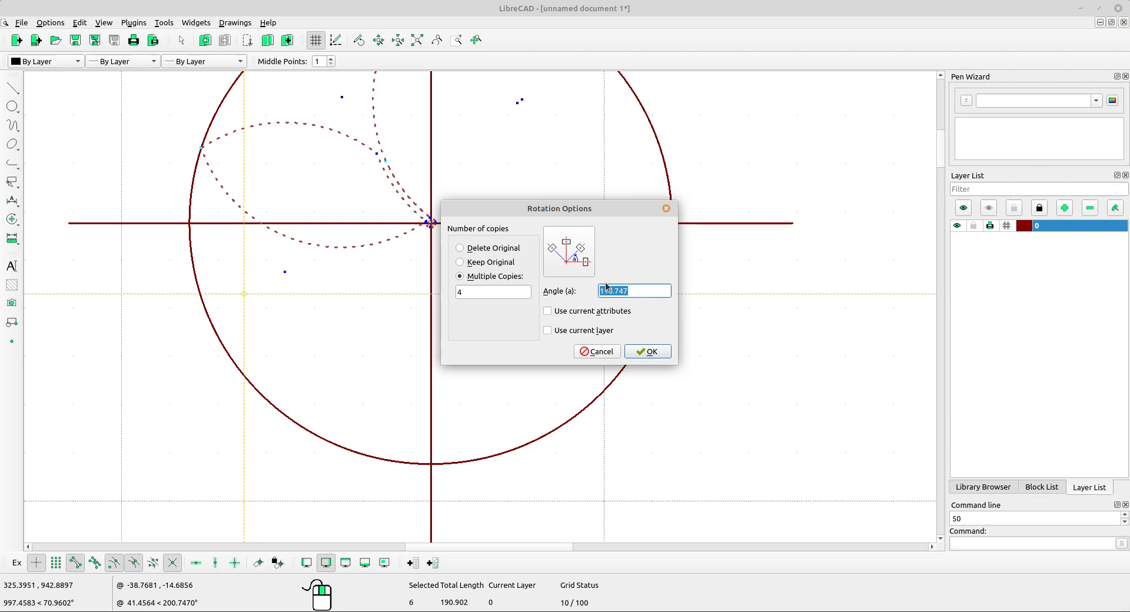
type("72")
left_click(647, 351)
scroll(711, 294, "down", 2)
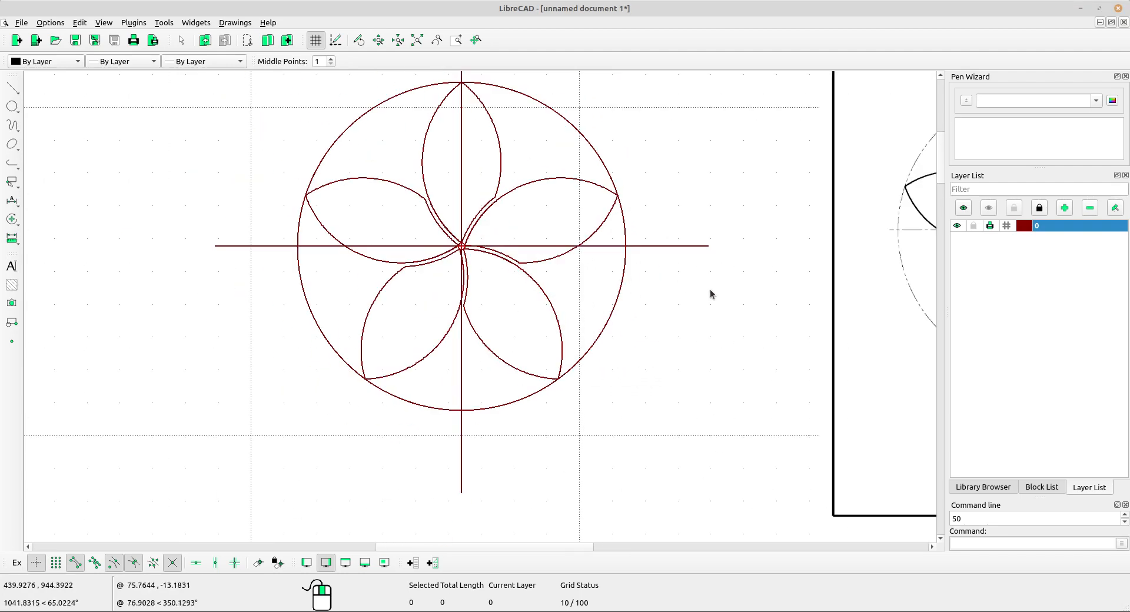
Step: Change the line type of the horizontal and vertical axis lines to Dot (tiny)
middle_click_drag(711, 294, 702, 329)
middle_click_drag(578, 228, 495, 324)
scroll(493, 318, "down", 3)
middle_click_drag(597, 376, 585, 358)
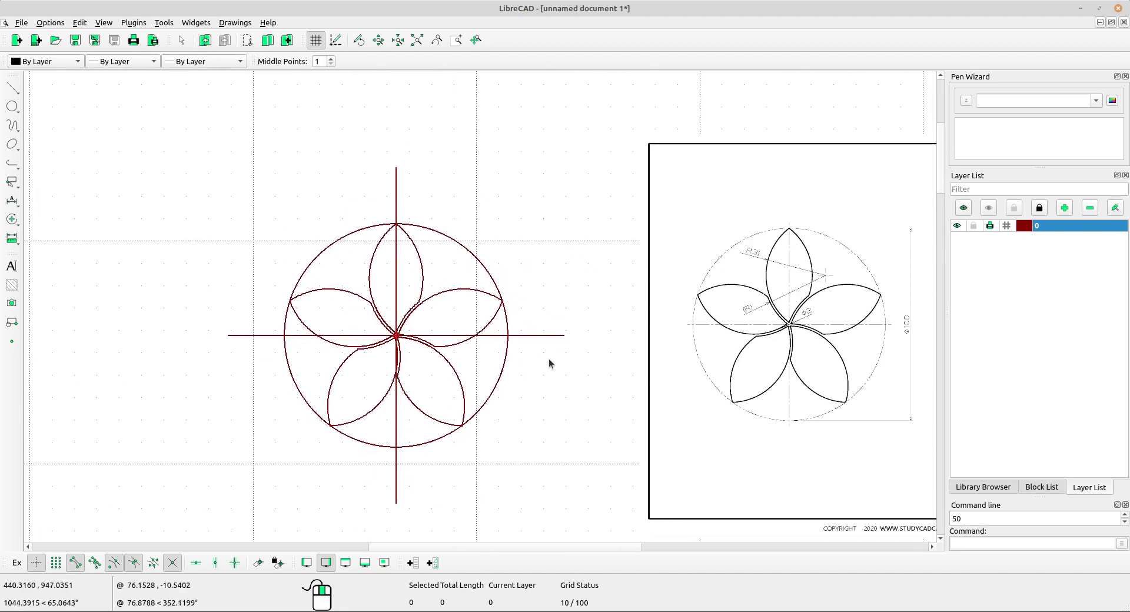
scroll(424, 328, "up", 1)
scroll(492, 349, "up", 1)
left_click(455, 330)
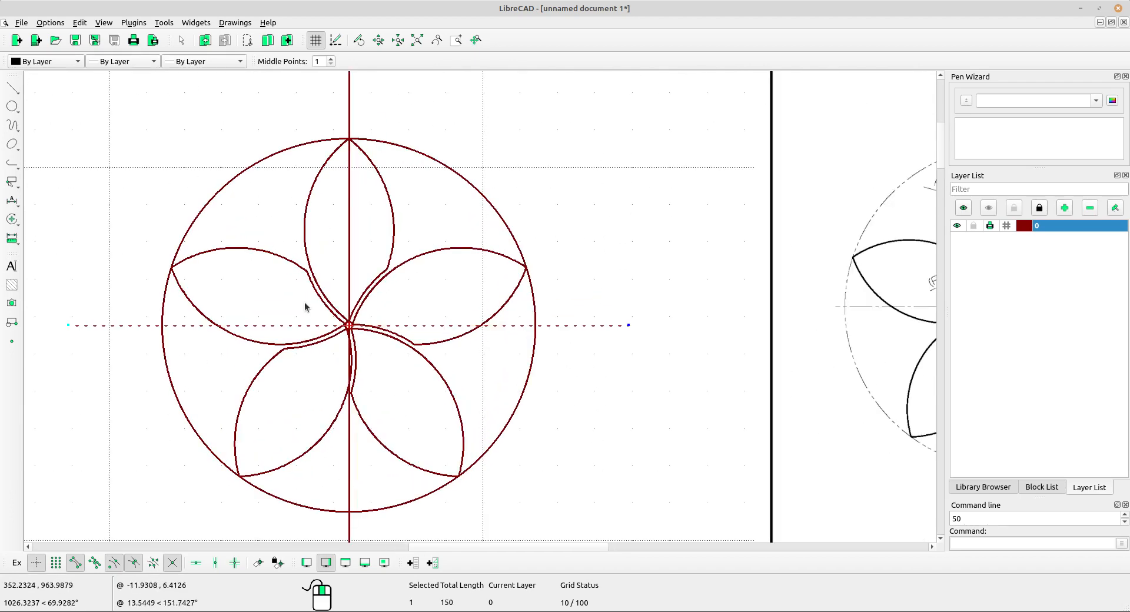
left_click(350, 219)
scroll(390, 303, "down", 1)
middle_click_drag(468, 370, 461, 336)
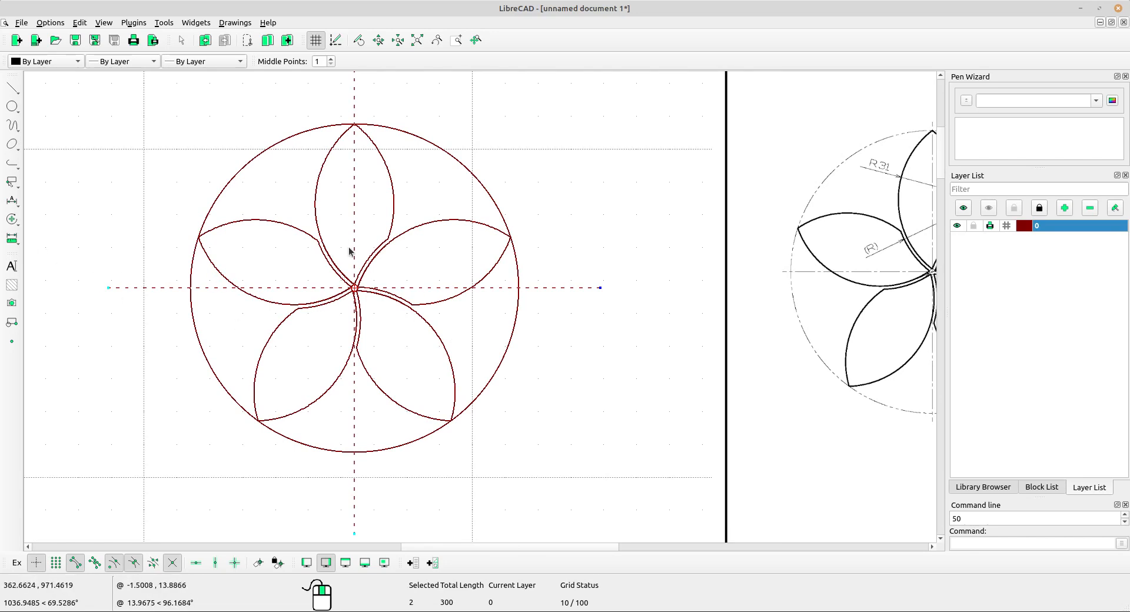
left_click(11, 237)
left_click(69, 443)
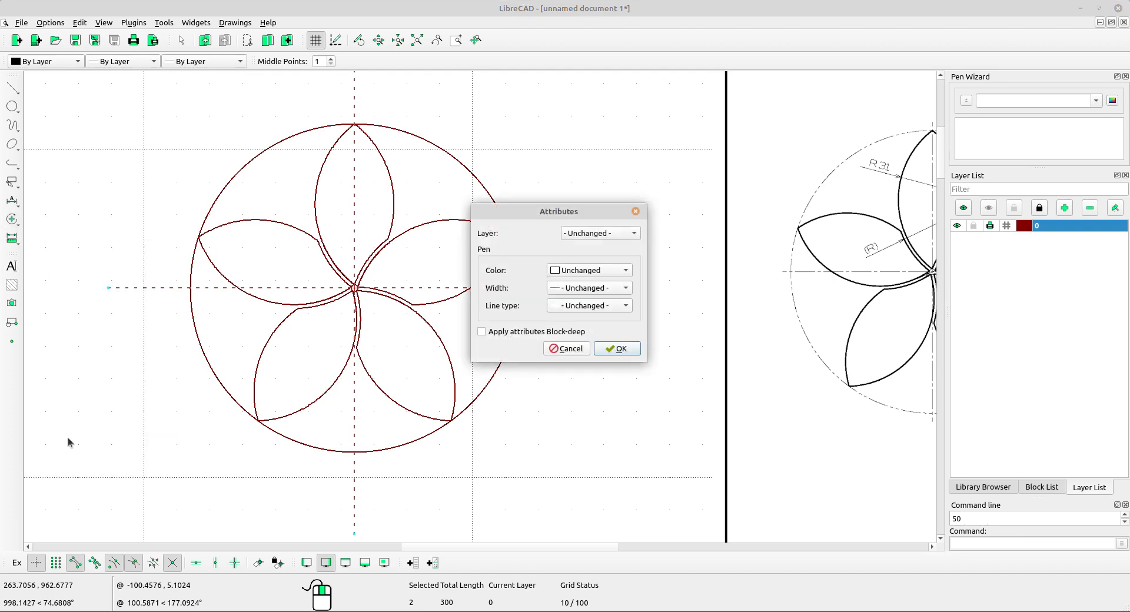
left_click(598, 306)
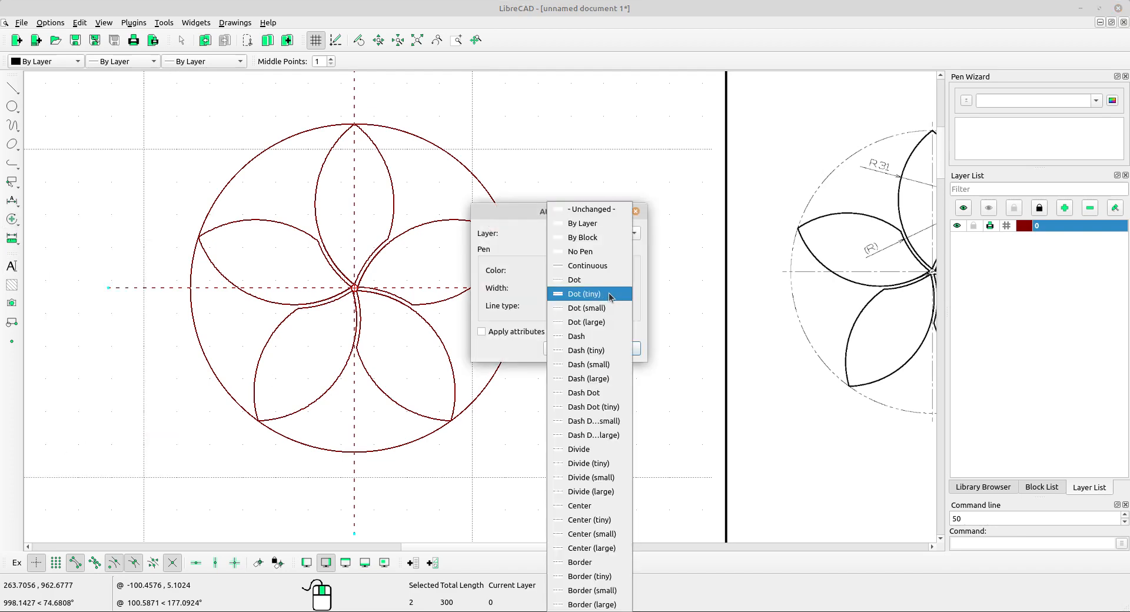
left_click(589, 295)
left_click(627, 352)
Step: Change the large outer circle's line type to Dot (tiny)
scroll(551, 263, "down", 3)
middle_click_drag(656, 333, 633, 357)
middle_click_drag(698, 388, 665, 378)
scroll(506, 324, "up", 1)
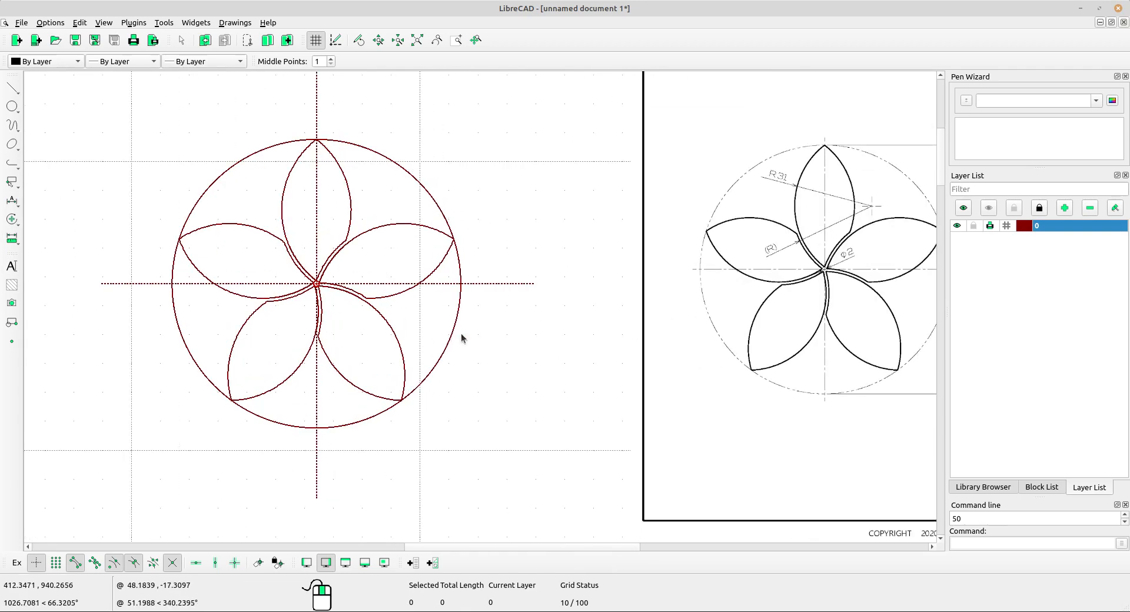
left_click(458, 321)
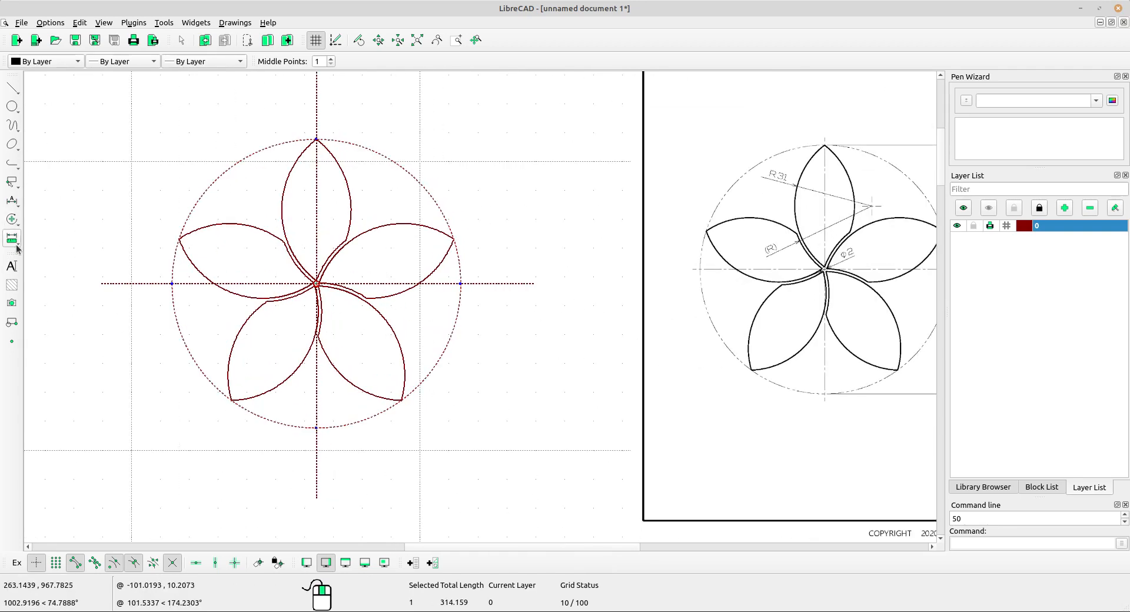
left_click(12, 219)
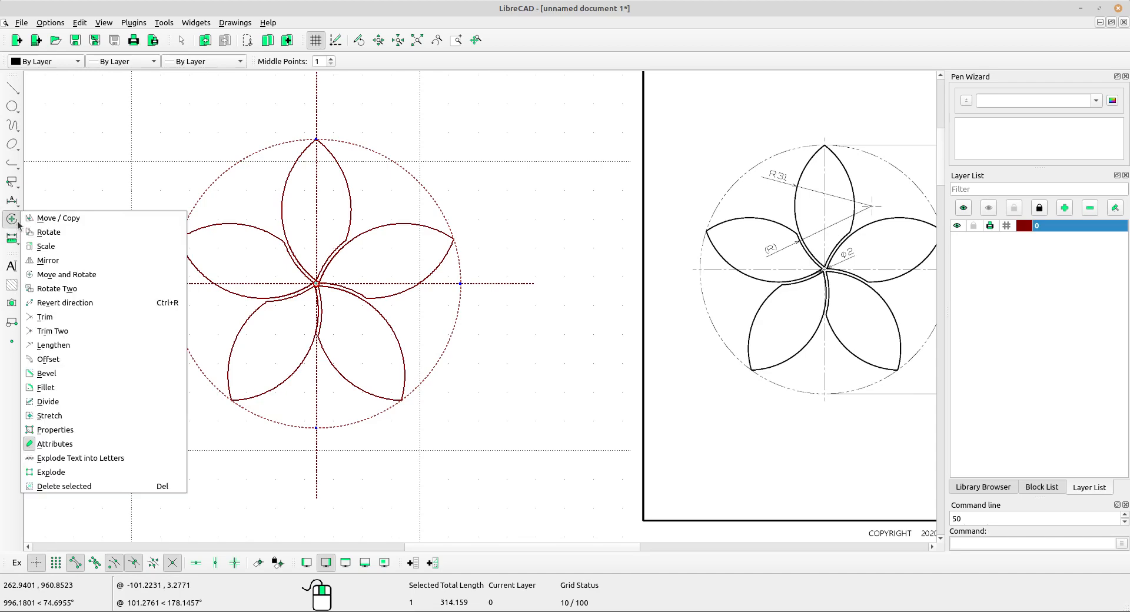
left_click(64, 444)
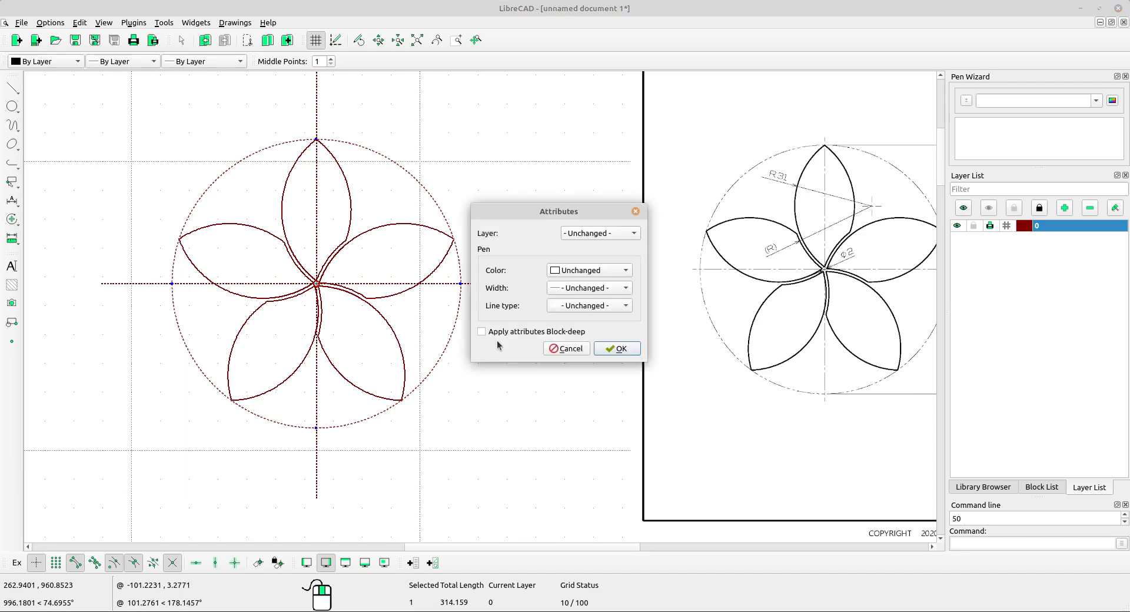
left_click(581, 300)
left_click(592, 294)
left_click(618, 348)
Step: Add a layer named dimension with Dark Blue colour, 0.30mm width and Continuous line type
scroll(461, 211, "down", 4)
middle_click_drag(565, 318, 555, 295)
scroll(460, 257, "up", 3)
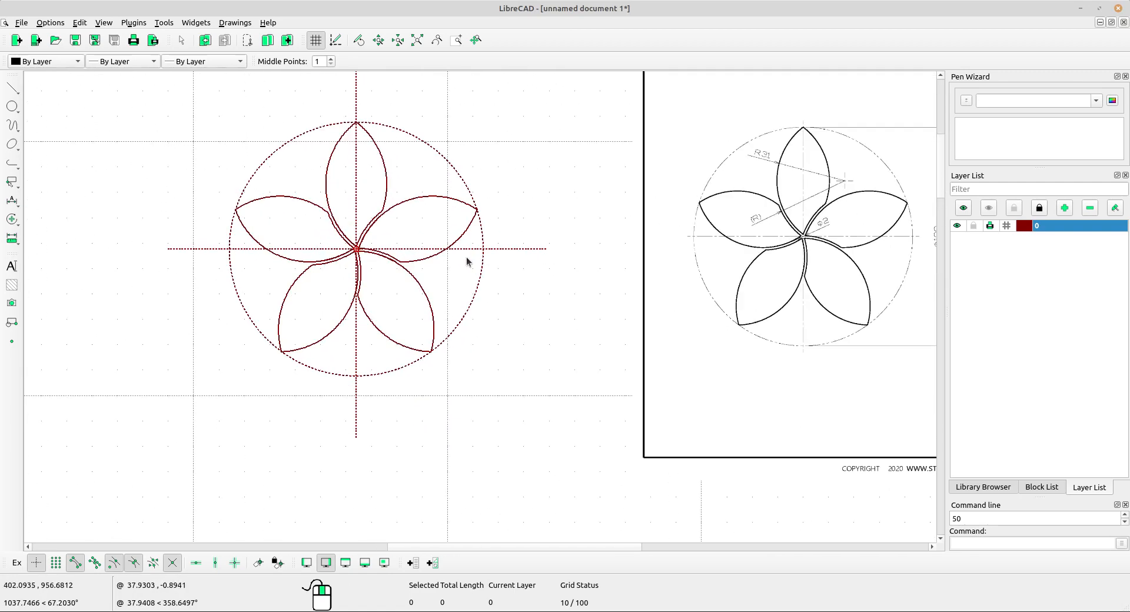
middle_click_drag(467, 257, 466, 263)
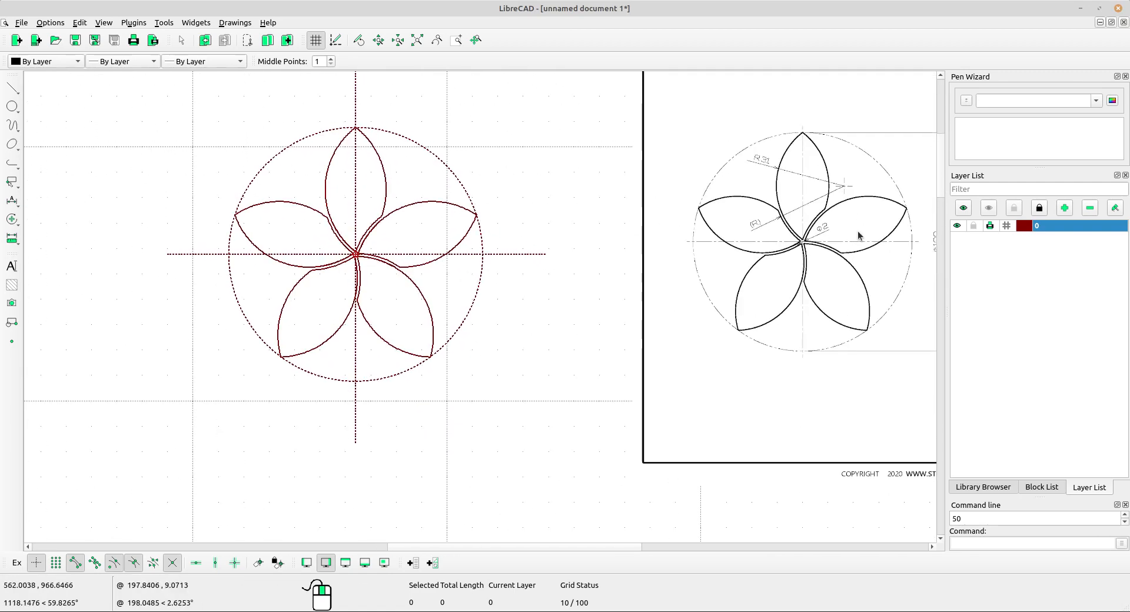
scroll(819, 166, "up", 2)
middle_click_drag(268, 234, 285, 234)
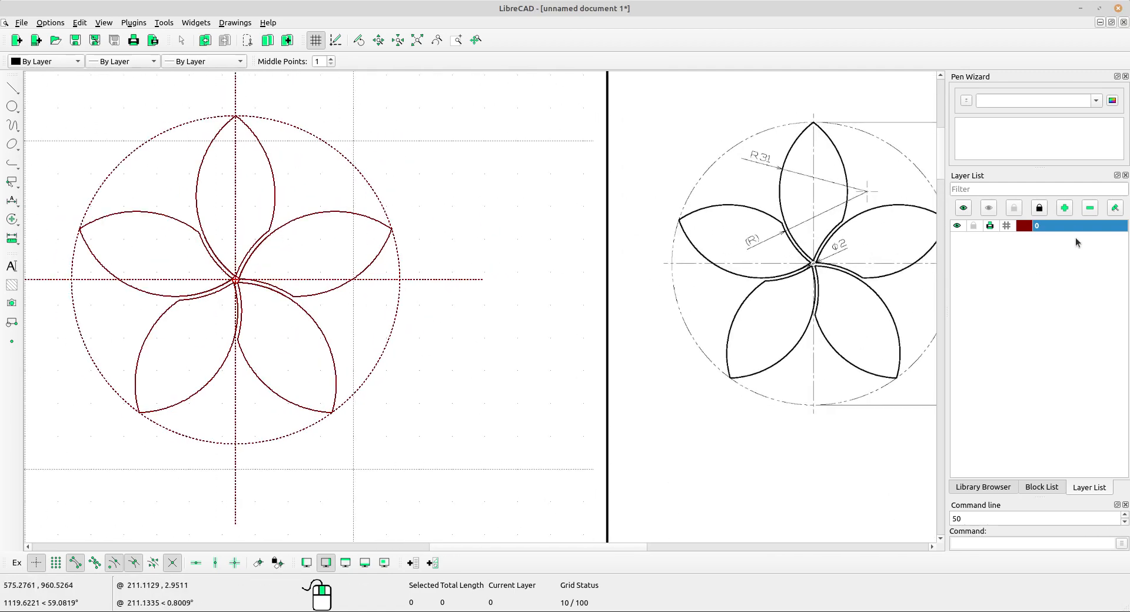
left_click(1066, 209)
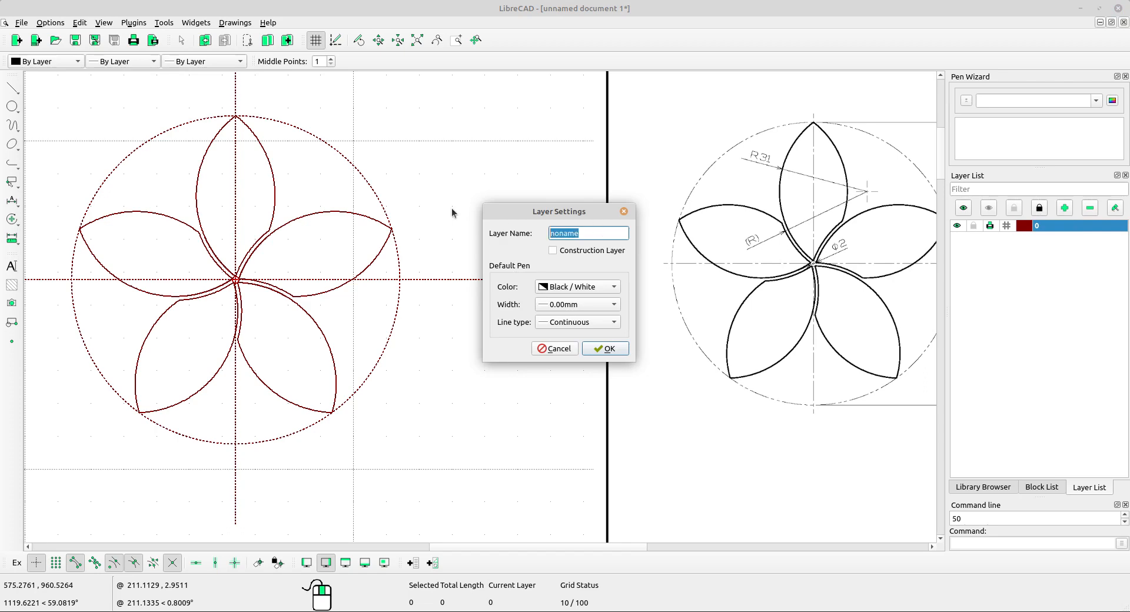
type("dimensi")
left_click(576, 288)
left_click(574, 247)
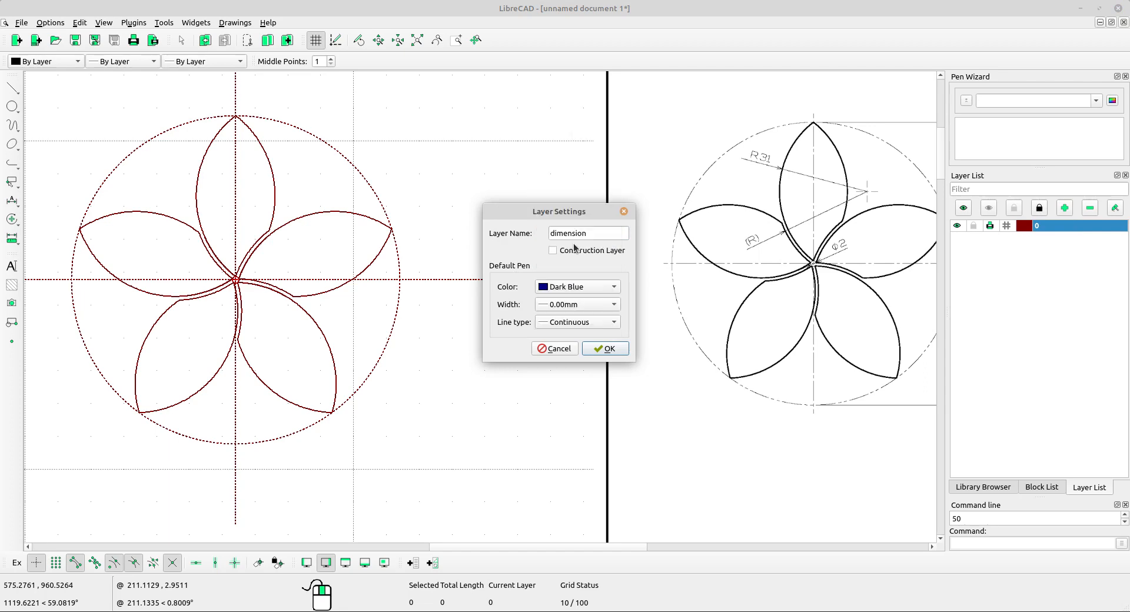
left_click(599, 306)
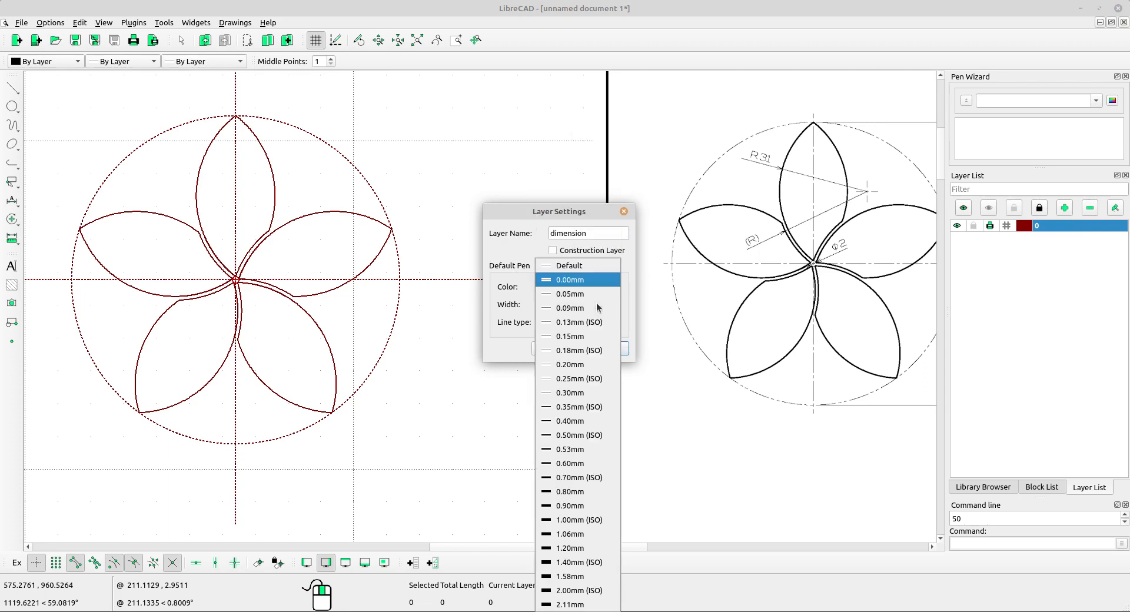
left_click(583, 393)
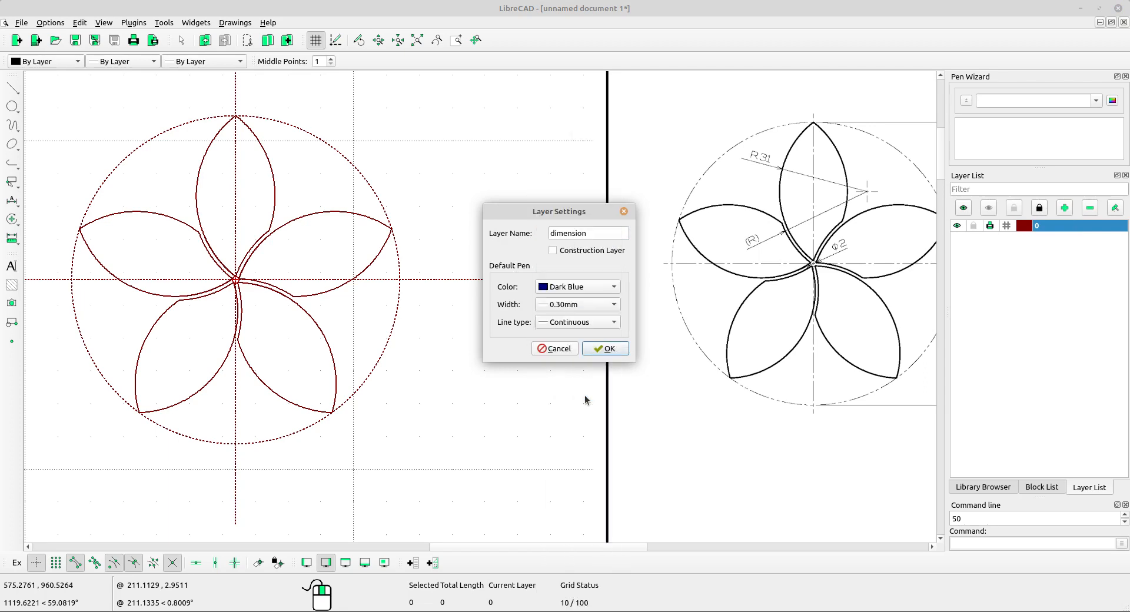
left_click(606, 349)
Step: Place a vertical dimension between the large circle's top and bottom points, with its dimension line to the right of the flower
scroll(479, 296, "down", 3)
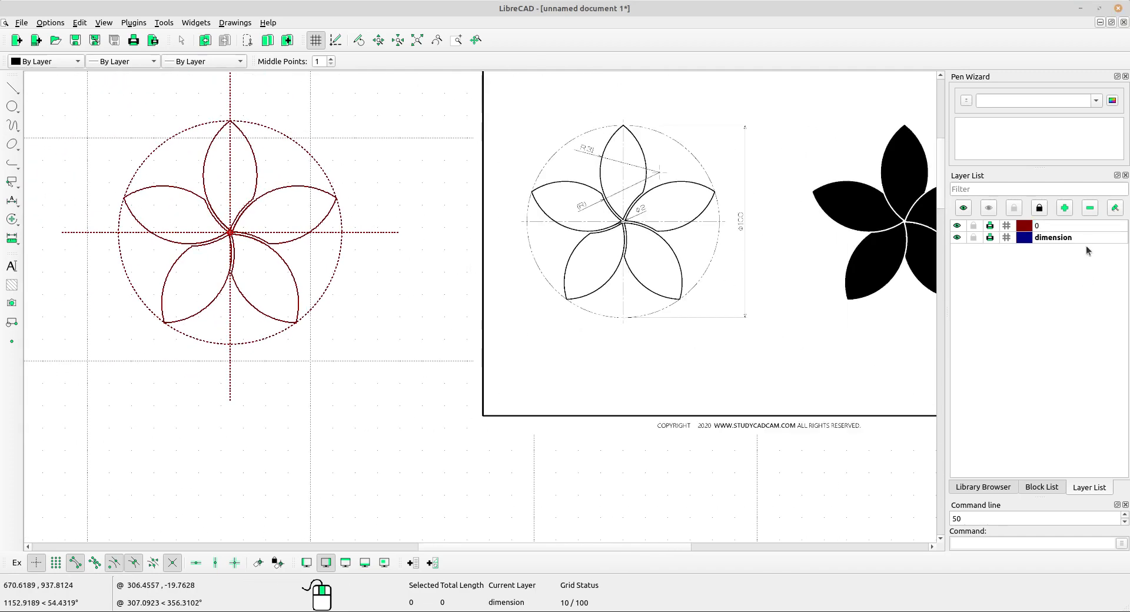
middle_click_drag(353, 259, 484, 290)
scroll(471, 284, "up", 1)
middle_click_drag(550, 324, 446, 343)
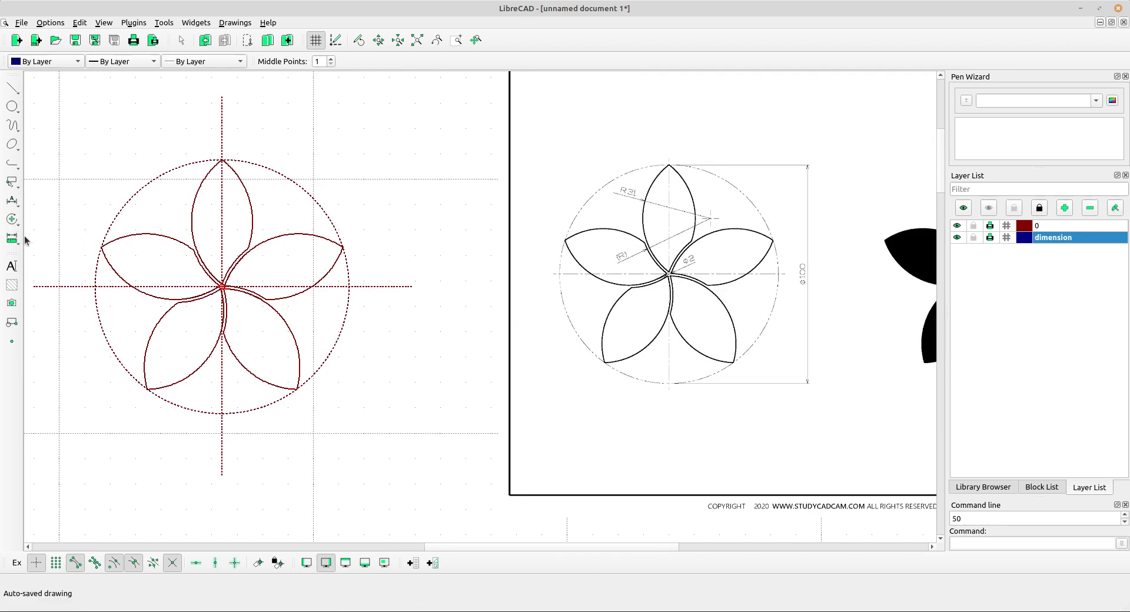
left_click(15, 220)
left_click(13, 203)
left_click(13, 202)
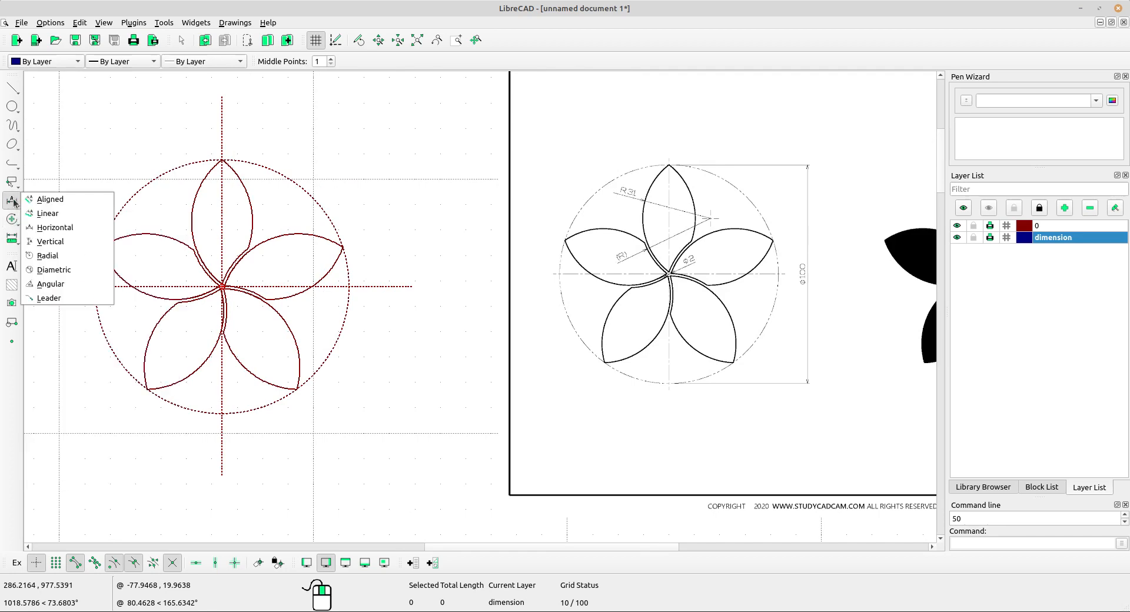
left_click(54, 245)
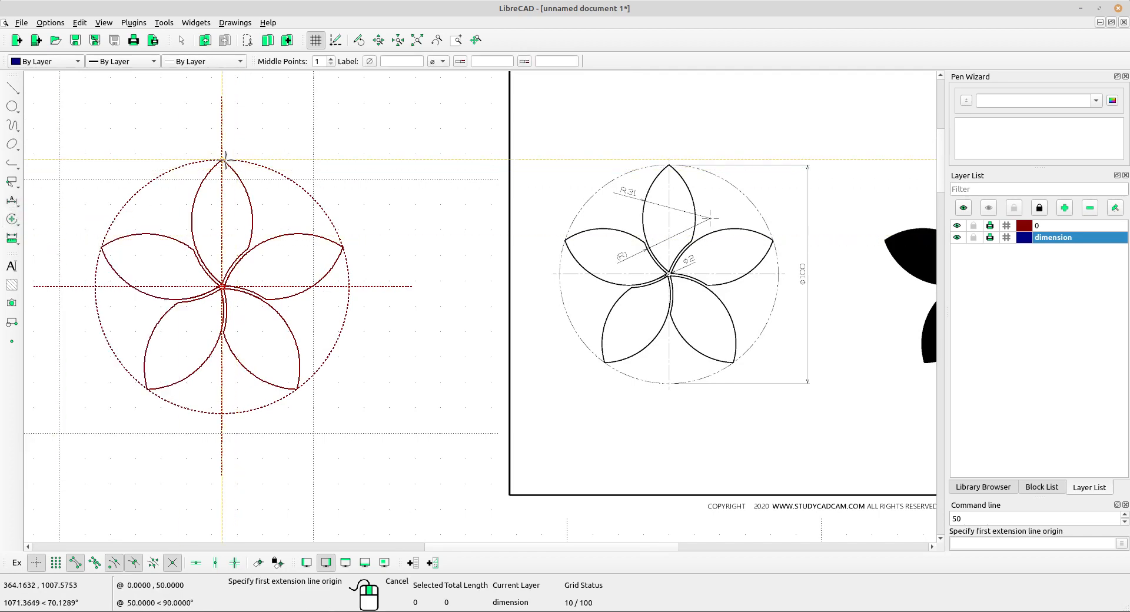
left_click(222, 160)
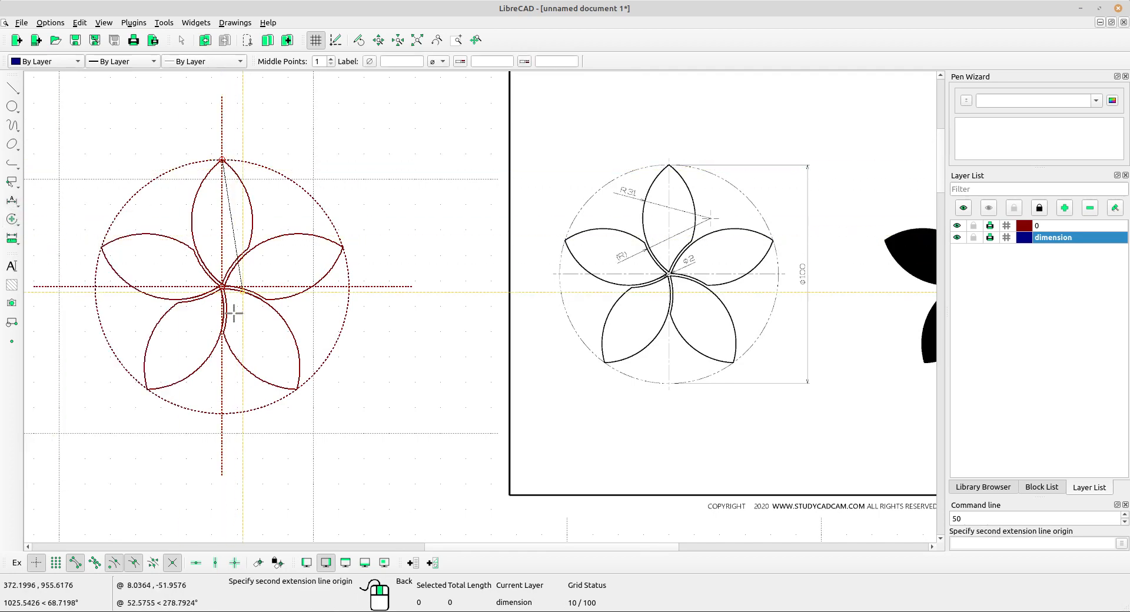
left_click(222, 415)
left_click(437, 368)
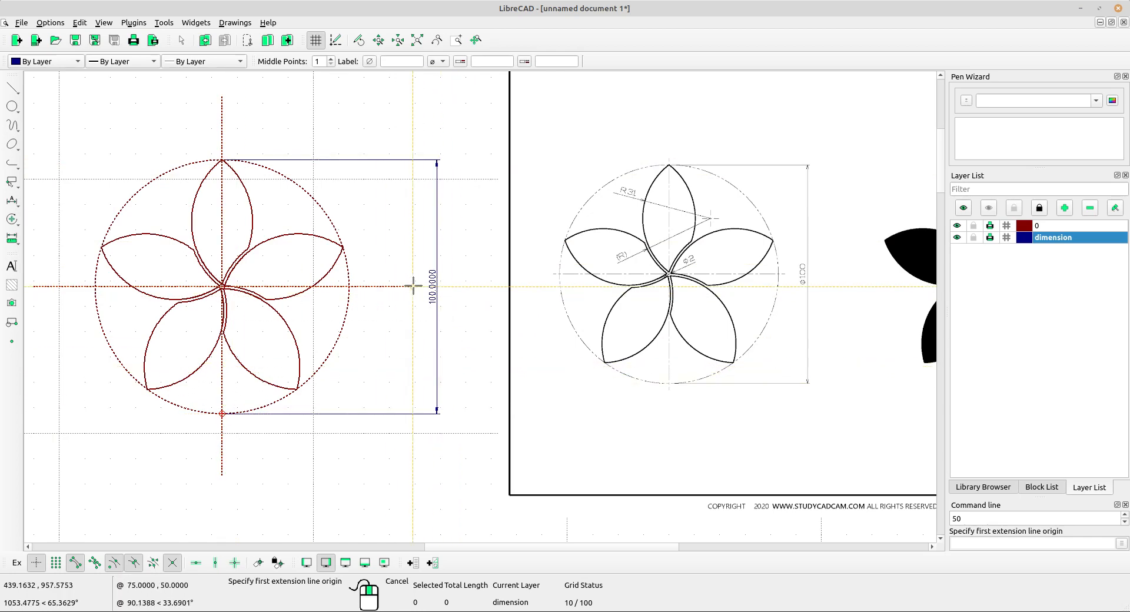
Step: Place a radial dimension on the left arc of the top petal, with its dimension line crossing the petal
scroll(414, 287, "up", 4)
scroll(418, 286, "down", 3)
right_click(409, 259)
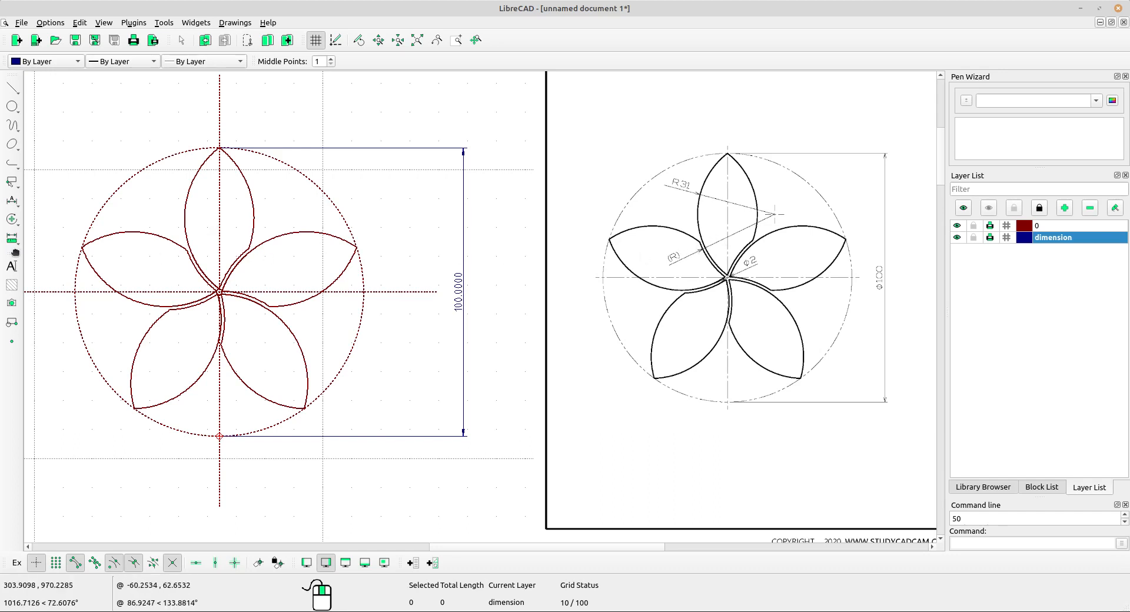
left_click(11, 200)
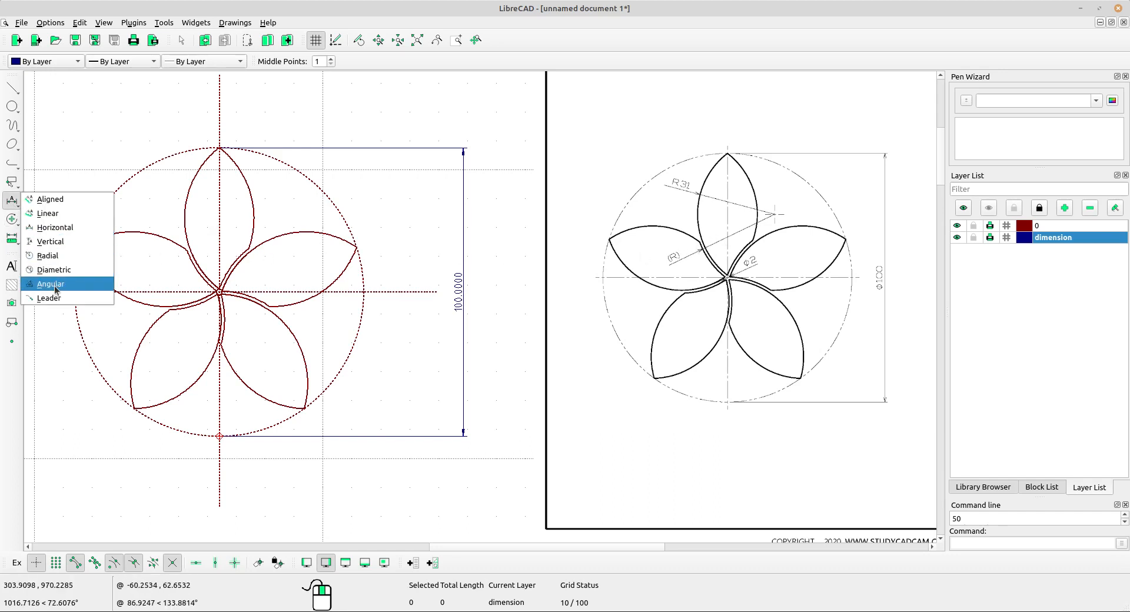
left_click(47, 255)
scroll(257, 193, "up", 2)
left_click(181, 200)
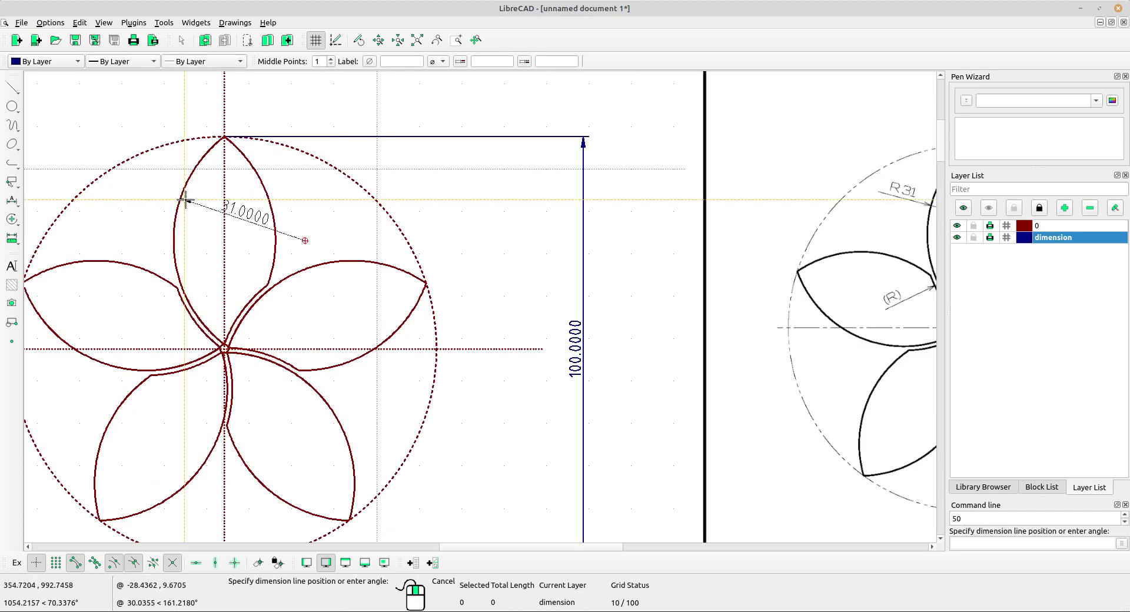
left_click(235, 219)
scroll(237, 218, "up", 3)
right_click(261, 209)
scroll(261, 209, "down", 2)
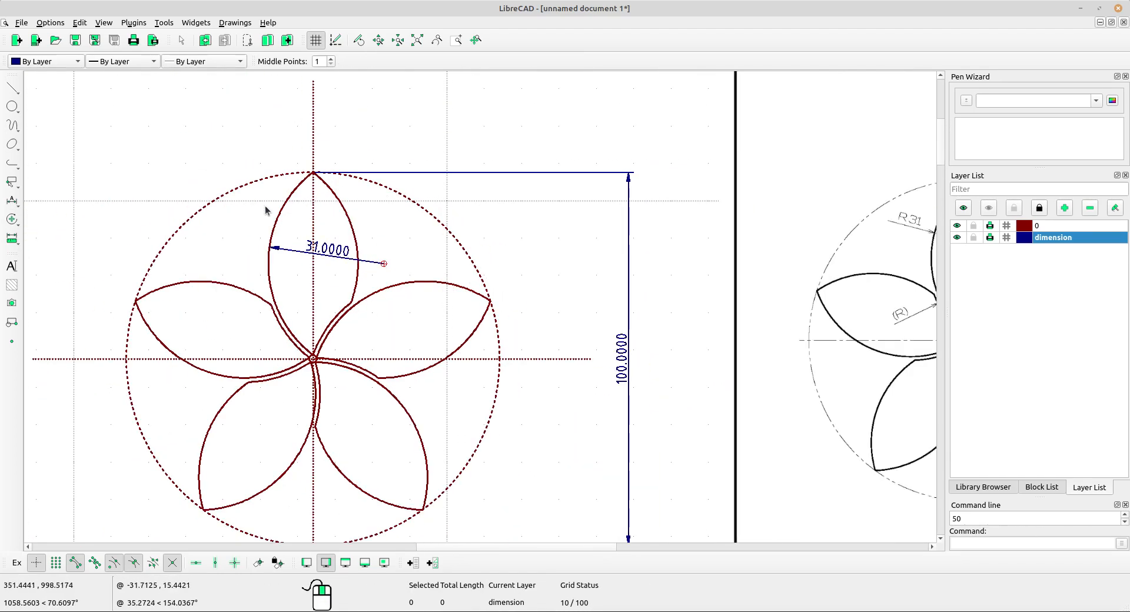
Step: Set the linear precision of the drawing's dimensions to 0.00
scroll(360, 222, "up", 1)
scroll(531, 247, "up", 1)
scroll(532, 244, "up", 5)
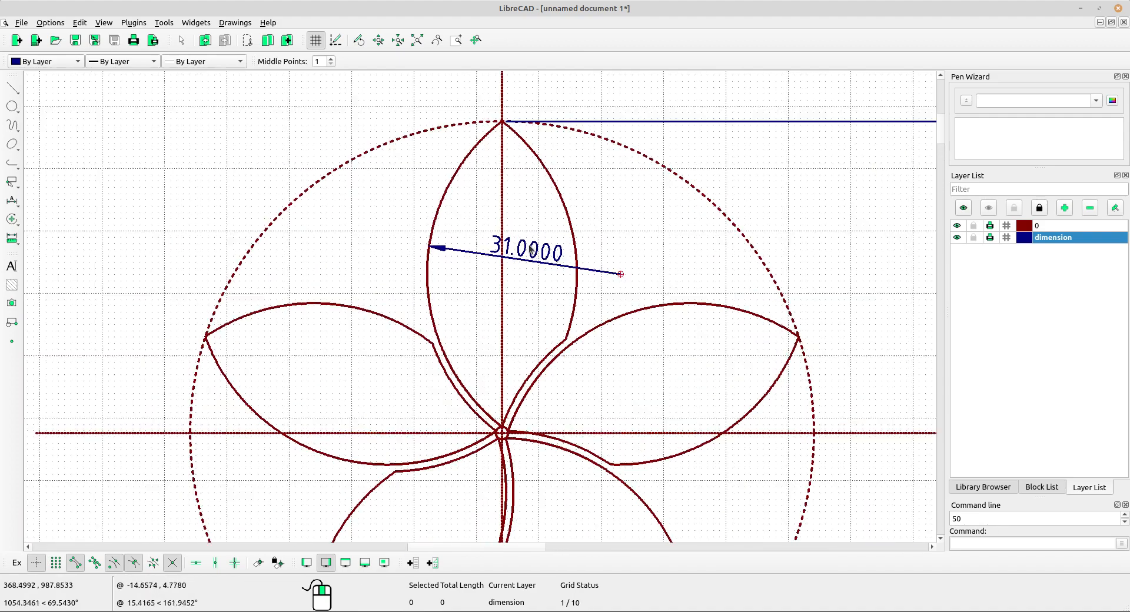
scroll(519, 246, "down", 3)
middle_click_drag(335, 214, 508, 202)
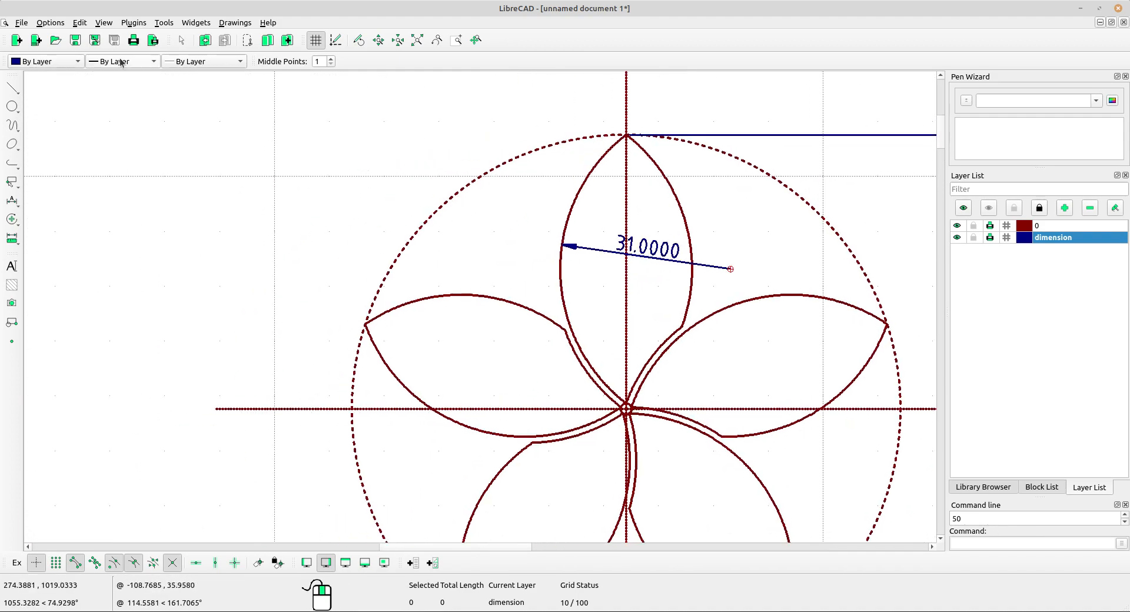
left_click(53, 24)
left_click(76, 56)
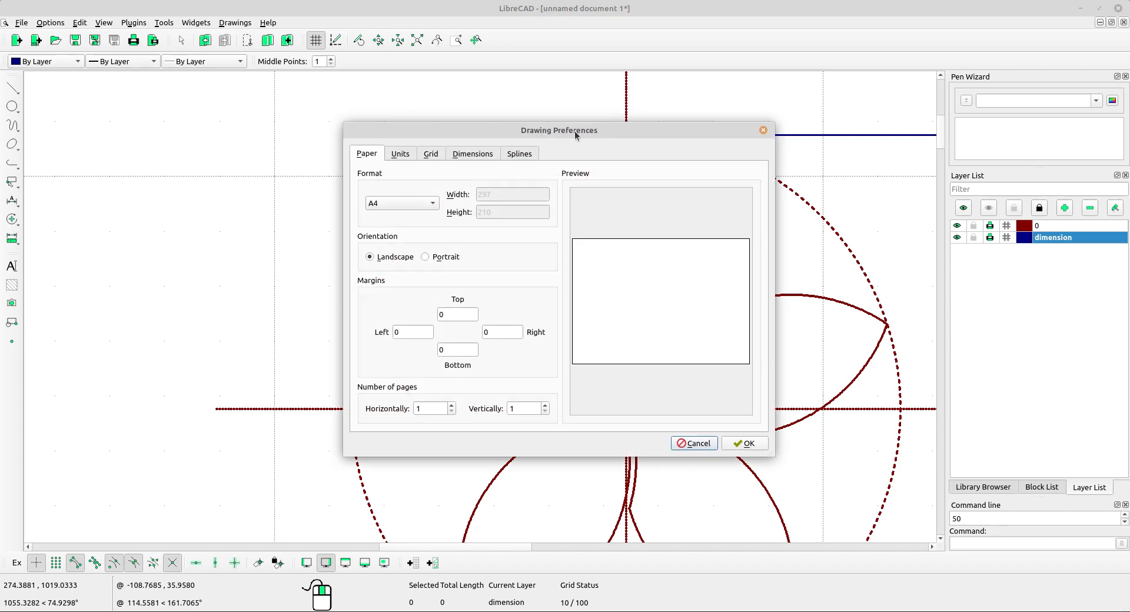
mouse_move(207, 119)
left_mouse_down()
mouse_move(200, 99)
mouse_move(117, 86)
left_mouse_up()
left_click(195, 123)
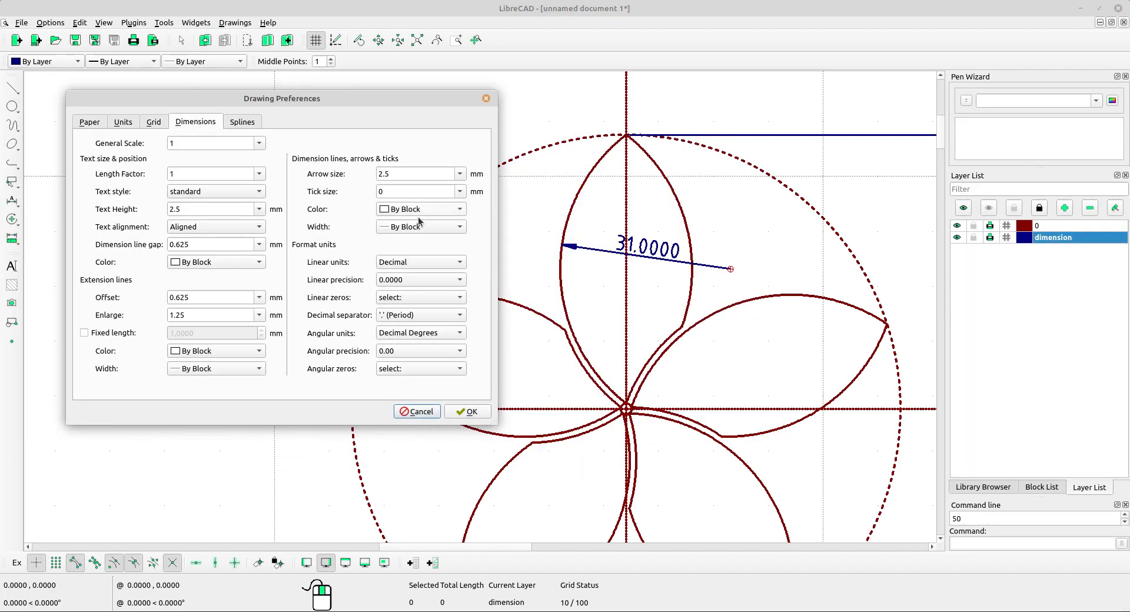
left_click(419, 280)
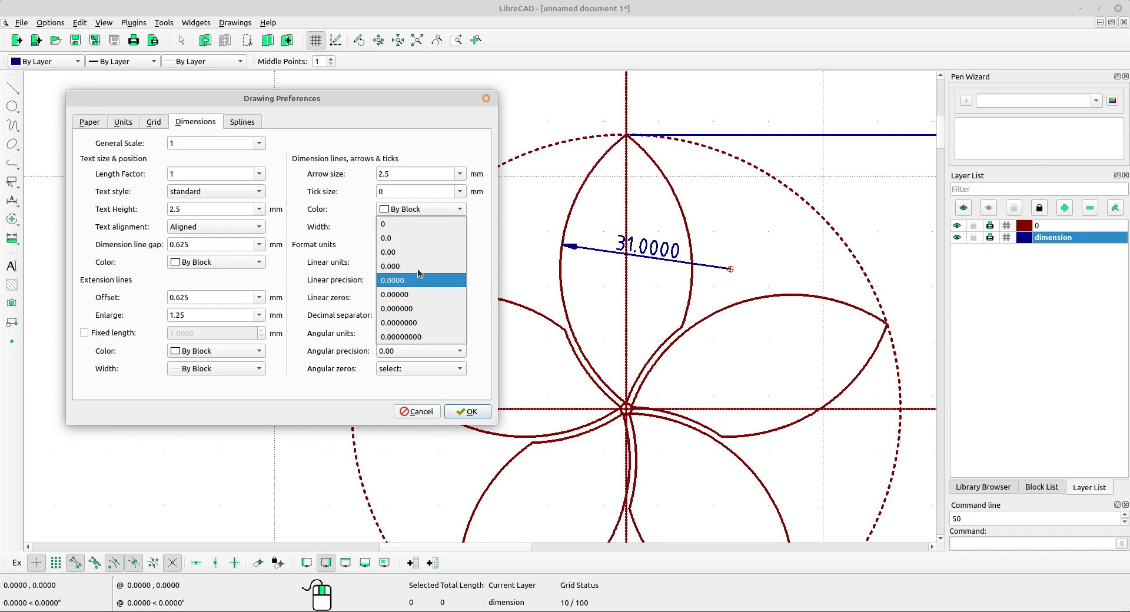
left_click(394, 253)
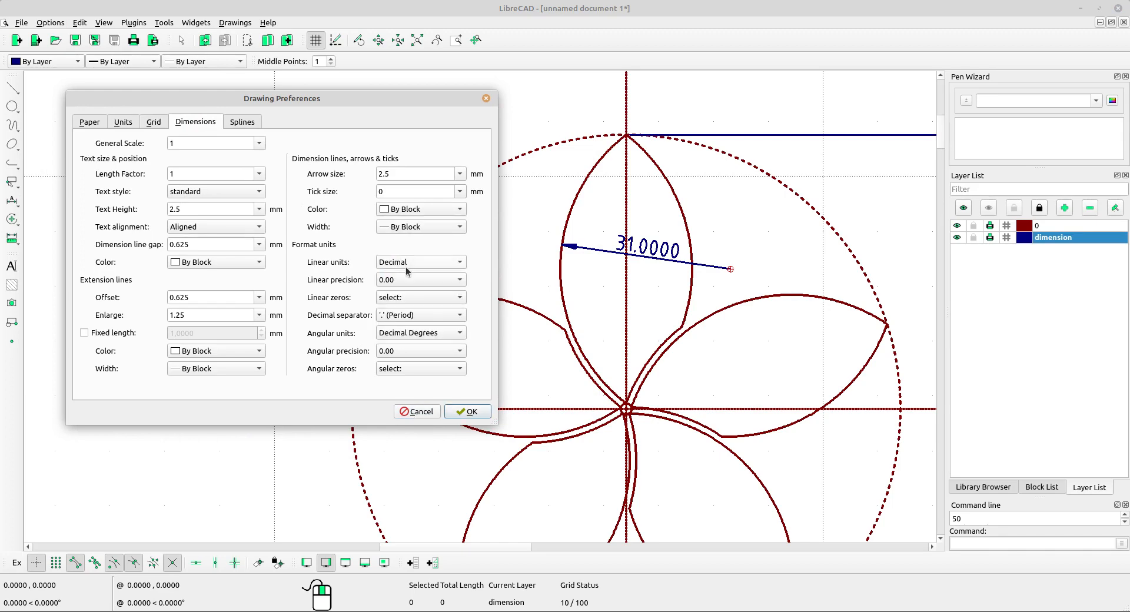
left_click(471, 411)
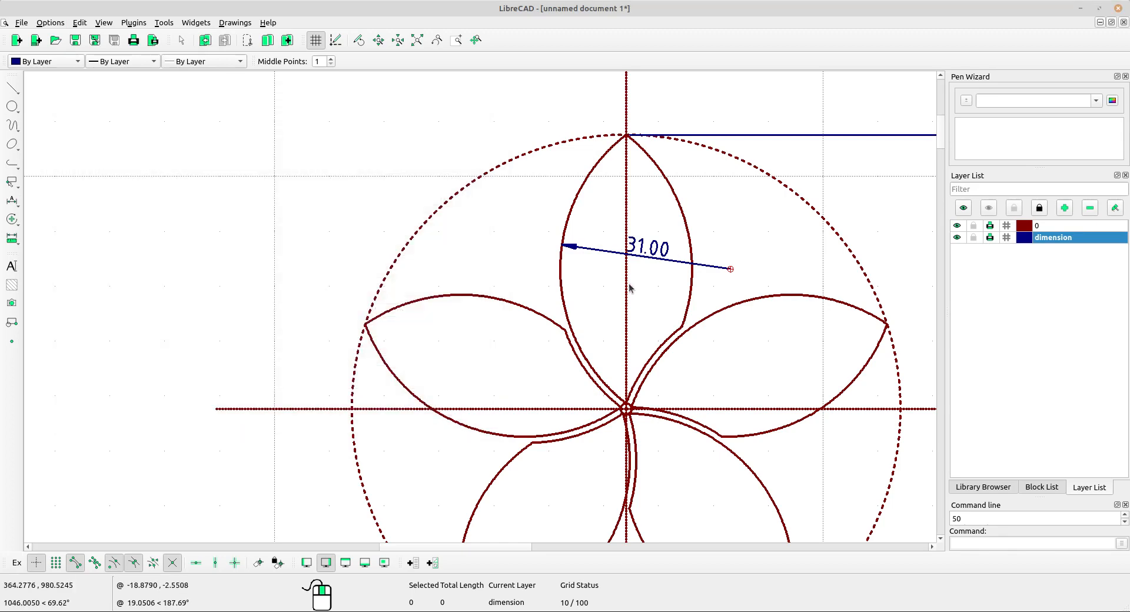
Step: Move the top petal's radius dimension text outside the petal, to the right end of its dimension line
scroll(631, 285, "up", 4)
left_click(507, 199)
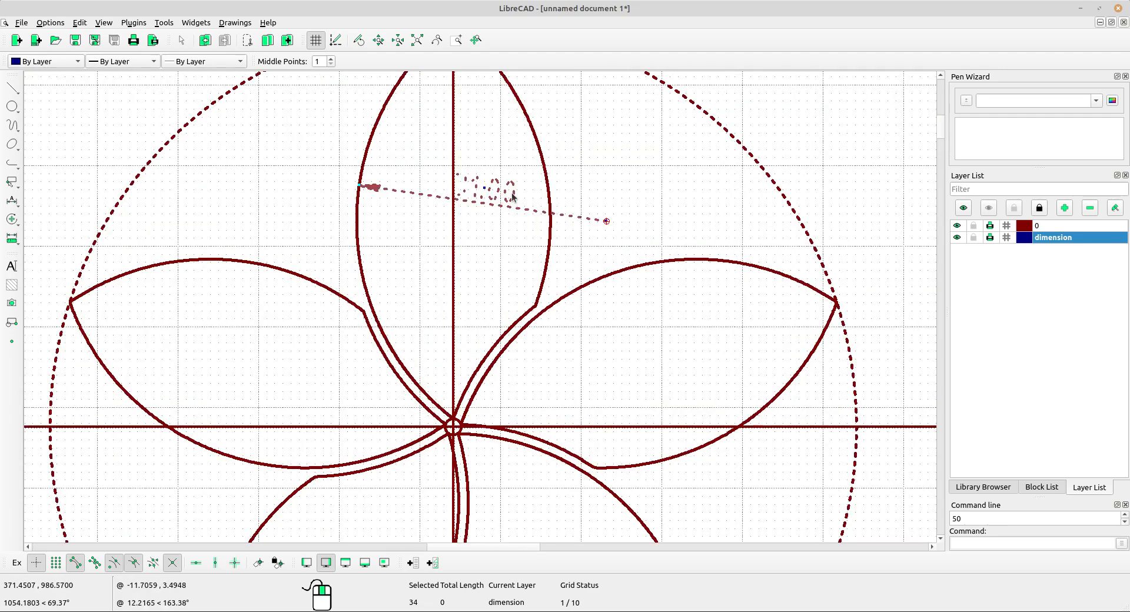
left_click_drag(484, 188, 618, 207)
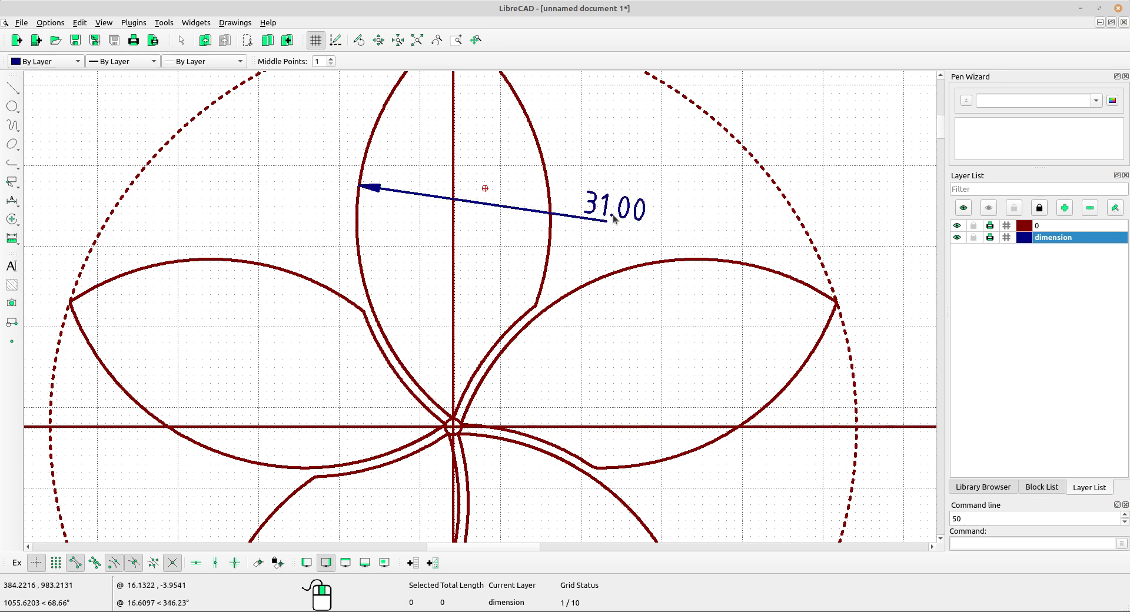
scroll(770, 386, "down", 5)
scroll(668, 323, "up", 1)
scroll(614, 302, "down", 1)
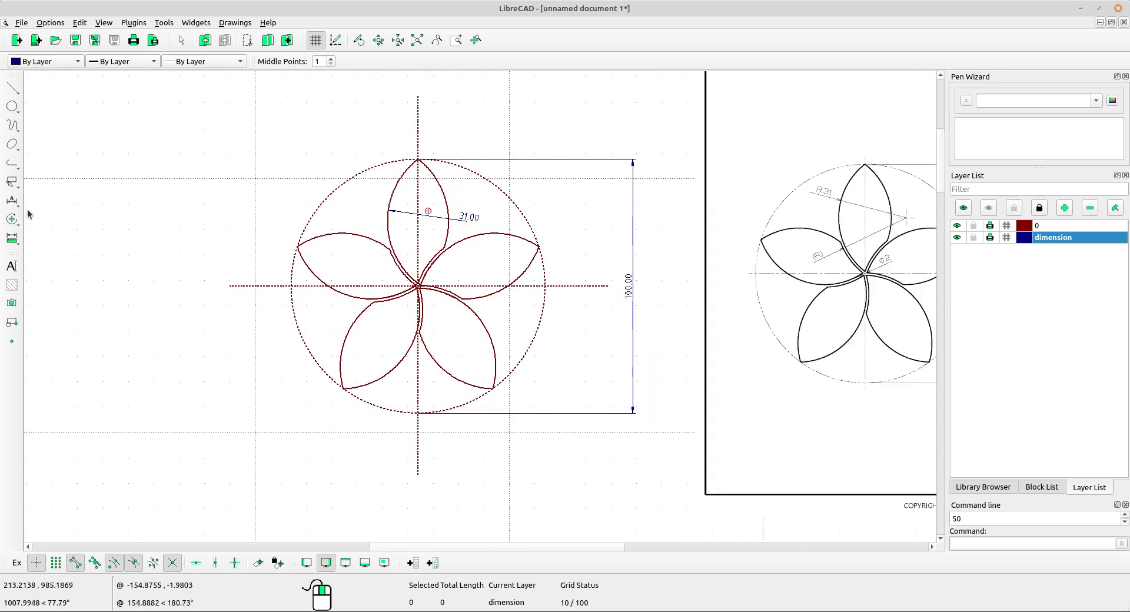
left_click(12, 200)
left_click(88, 255)
middle_click_drag(478, 361, 355, 402)
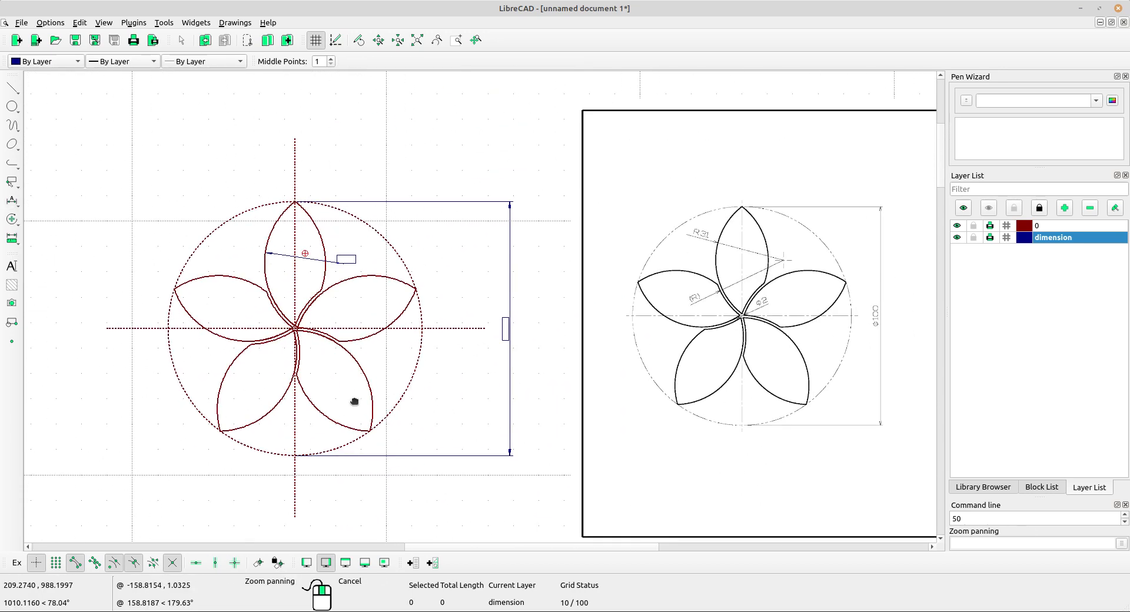
scroll(323, 324, "up", 10)
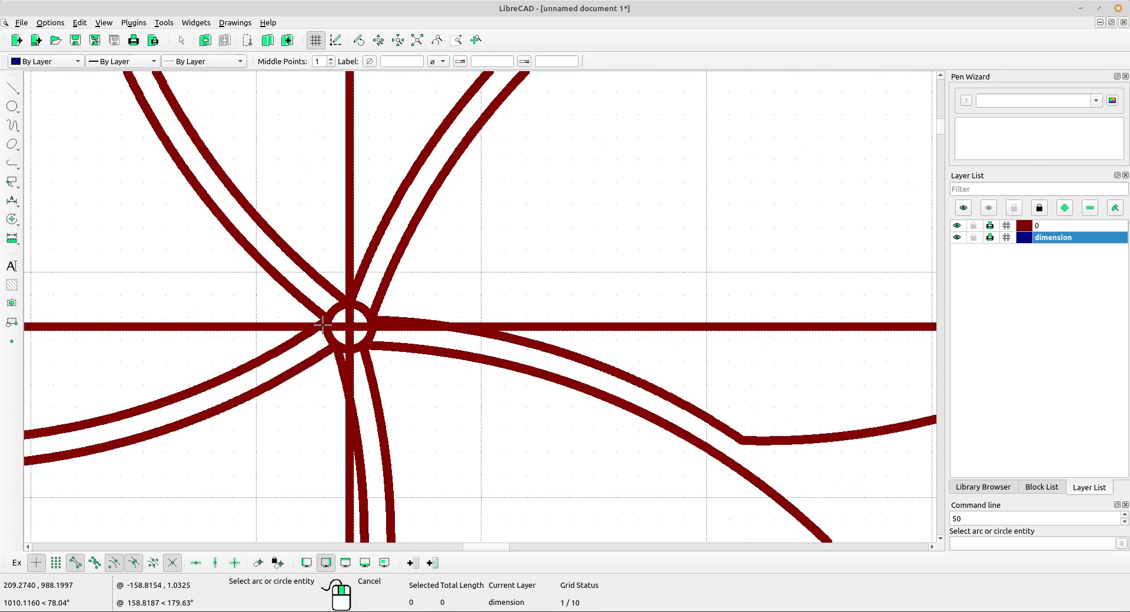
left_click(366, 339)
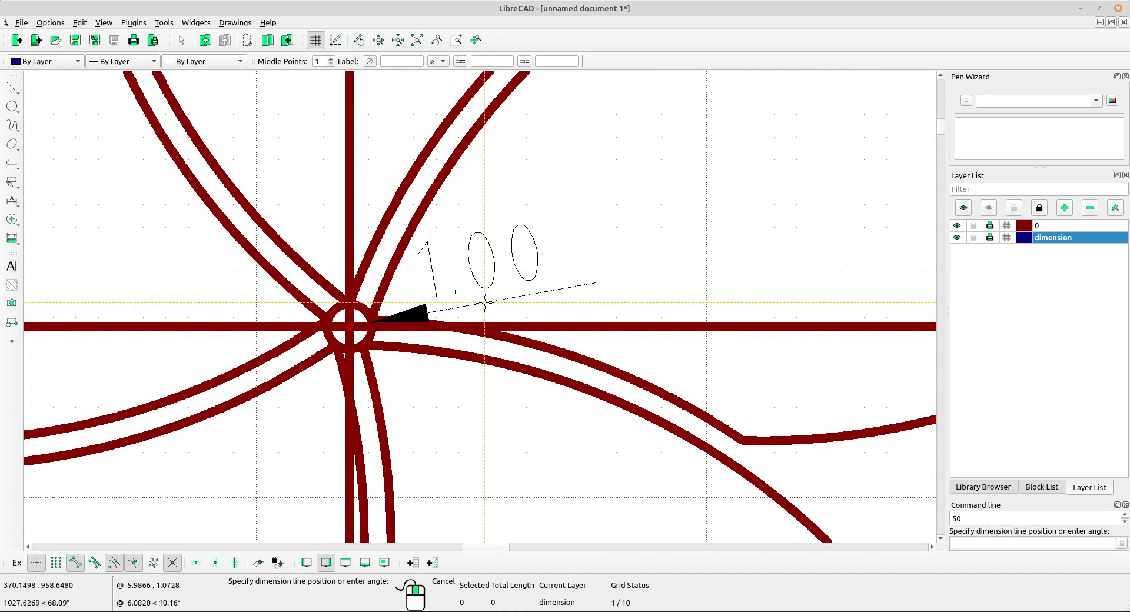
scroll(482, 299, "down", 1)
right_click(483, 291)
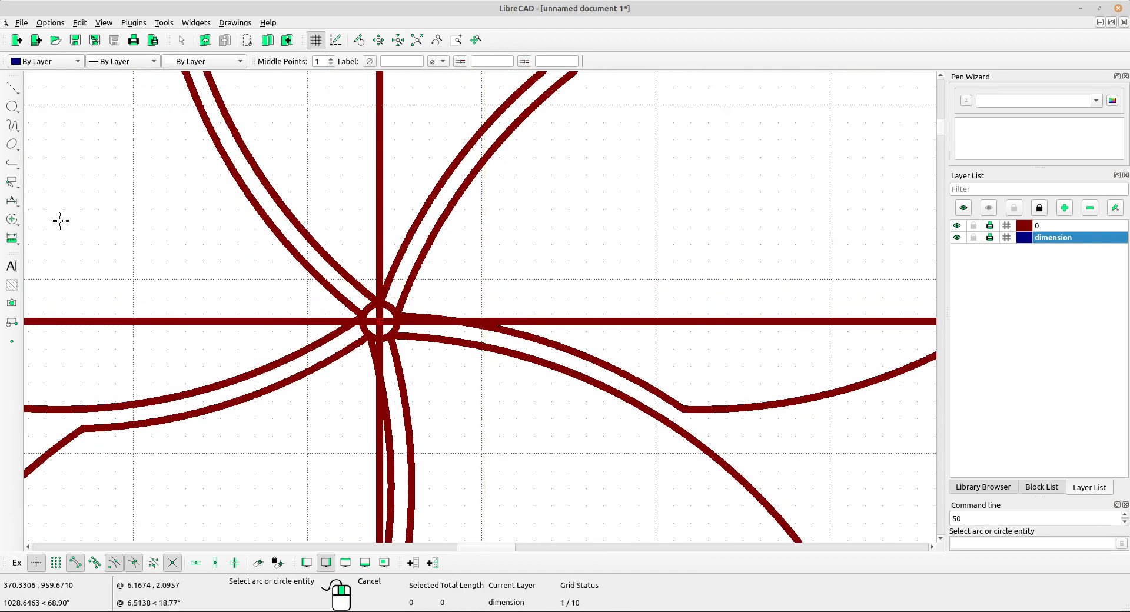
Step: Place a diametric dimension on the small circle at the flower's centre, with the text up and to its right
left_click(12, 219)
left_click(15, 203)
left_click(15, 203)
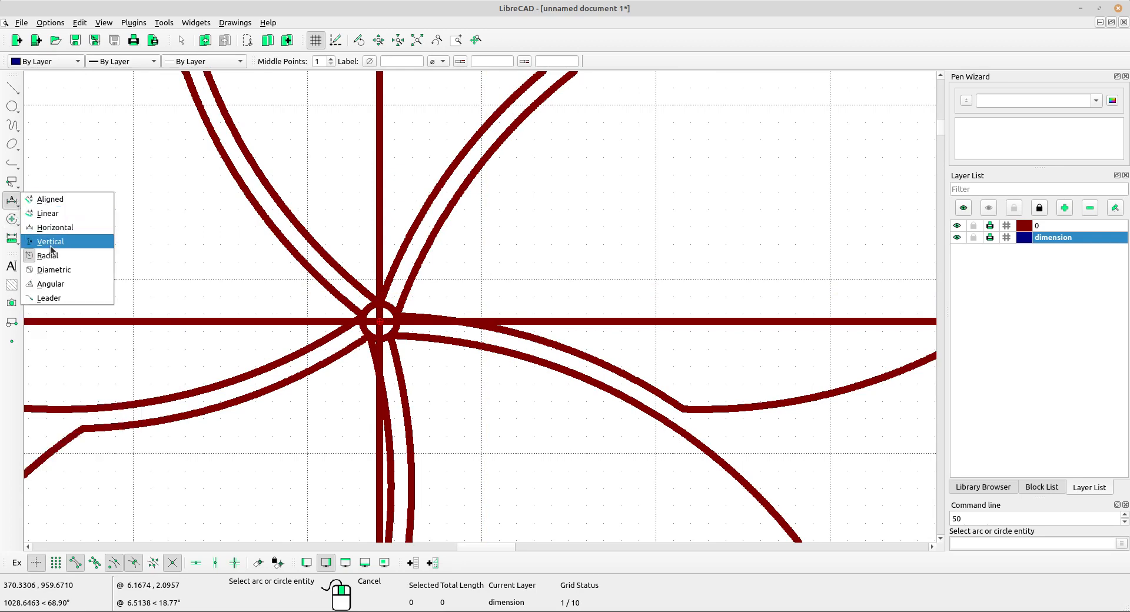
left_click(50, 270)
scroll(432, 305, "up", 2)
left_click(372, 303)
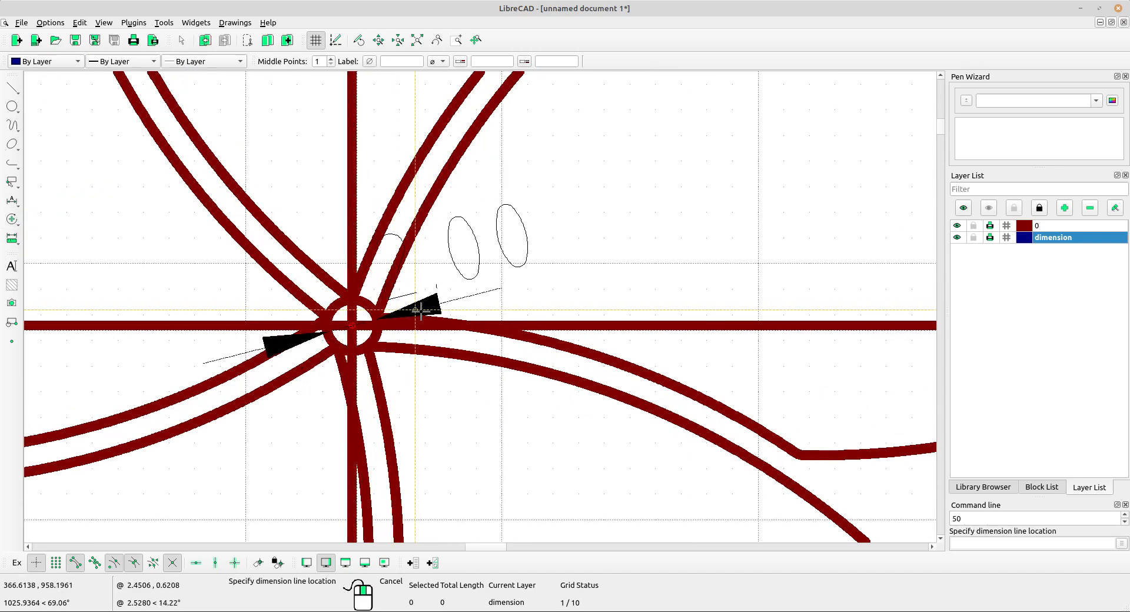
left_click(486, 306)
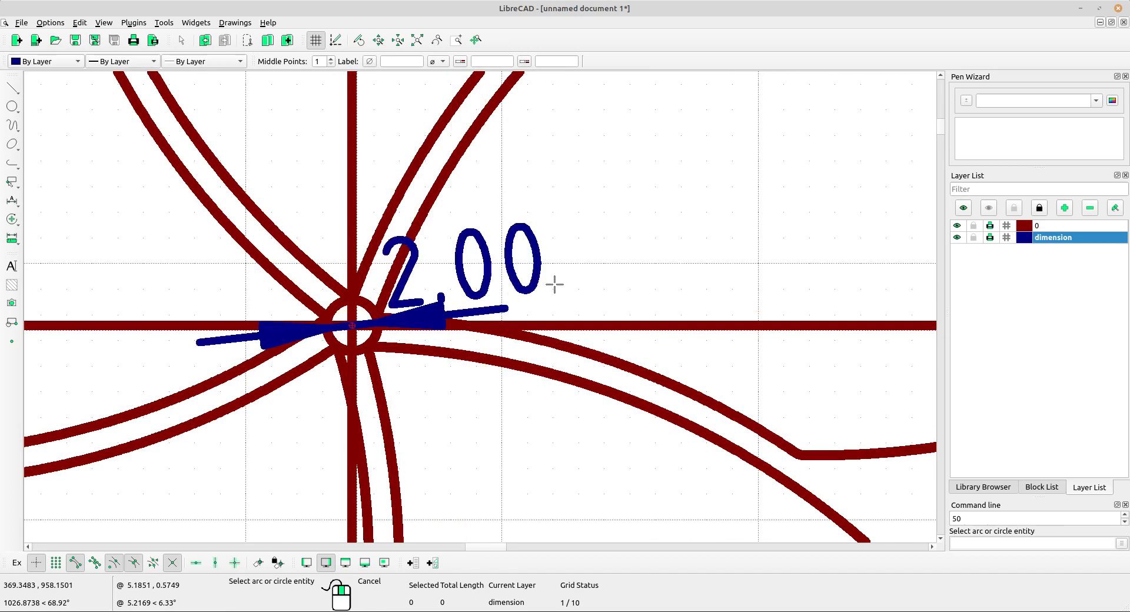
right_click(551, 283)
Step: Move the small centre circle's diameter text rightward, past the end of its dimension line
left_click(452, 299)
left_click_drag(453, 296, 482, 288)
key("Escape")
left_click(406, 282)
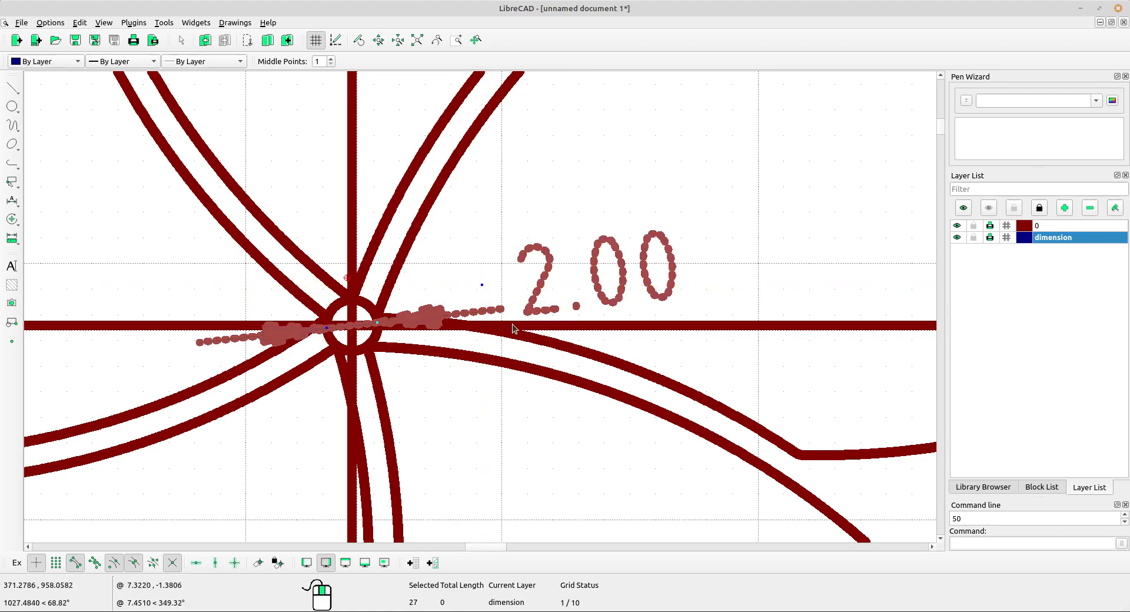
key("Escape")
scroll(497, 301, "down", 7)
scroll(640, 389, "down", 1)
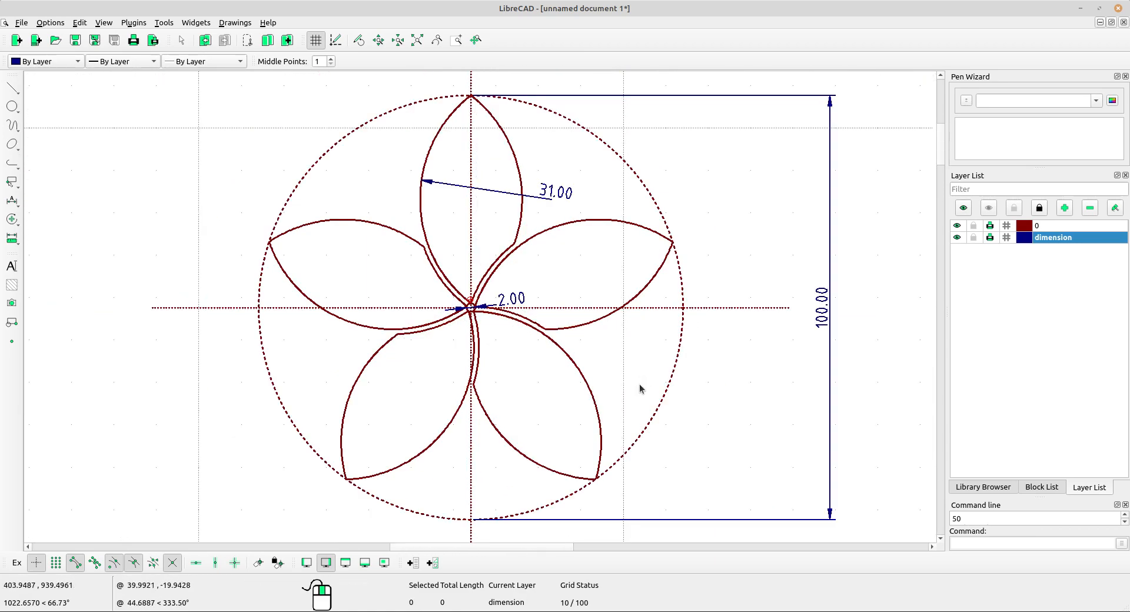
scroll(626, 371, "down", 3)
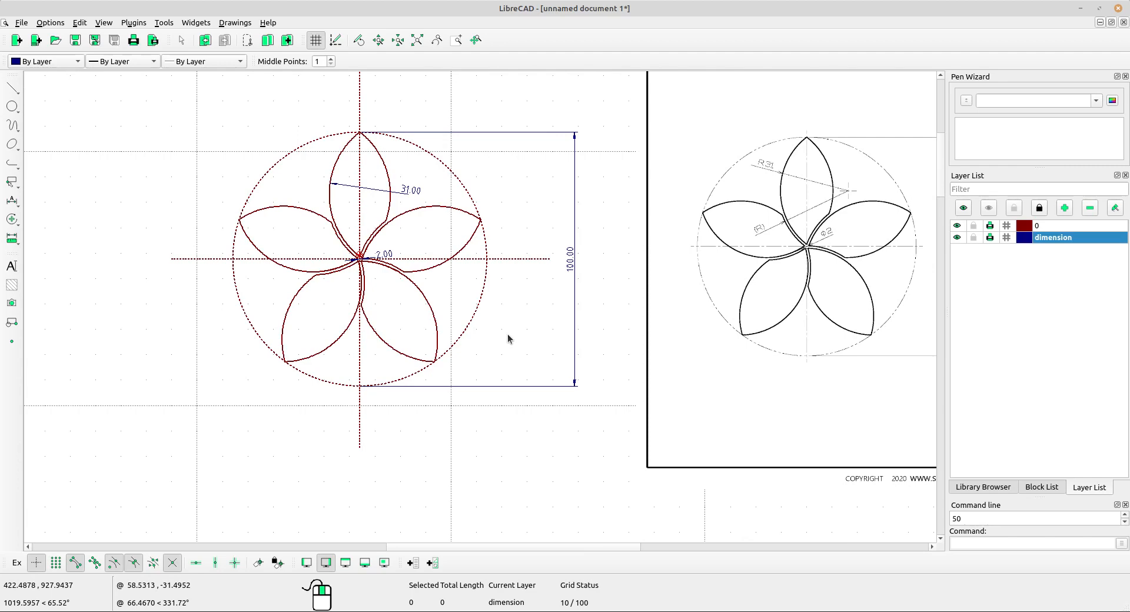
scroll(491, 335, "up", 3)
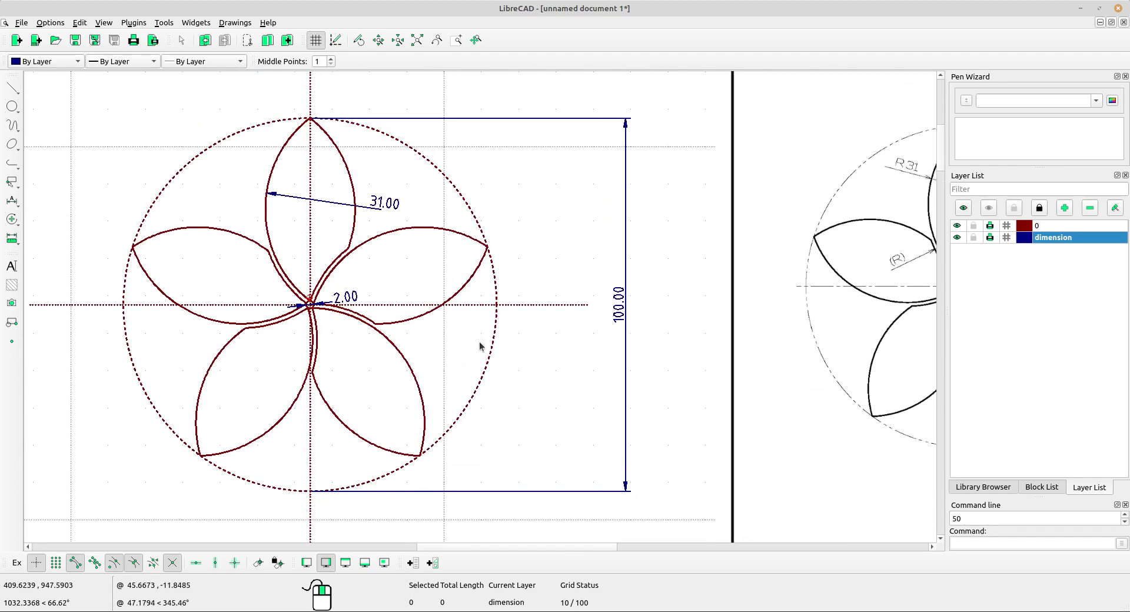